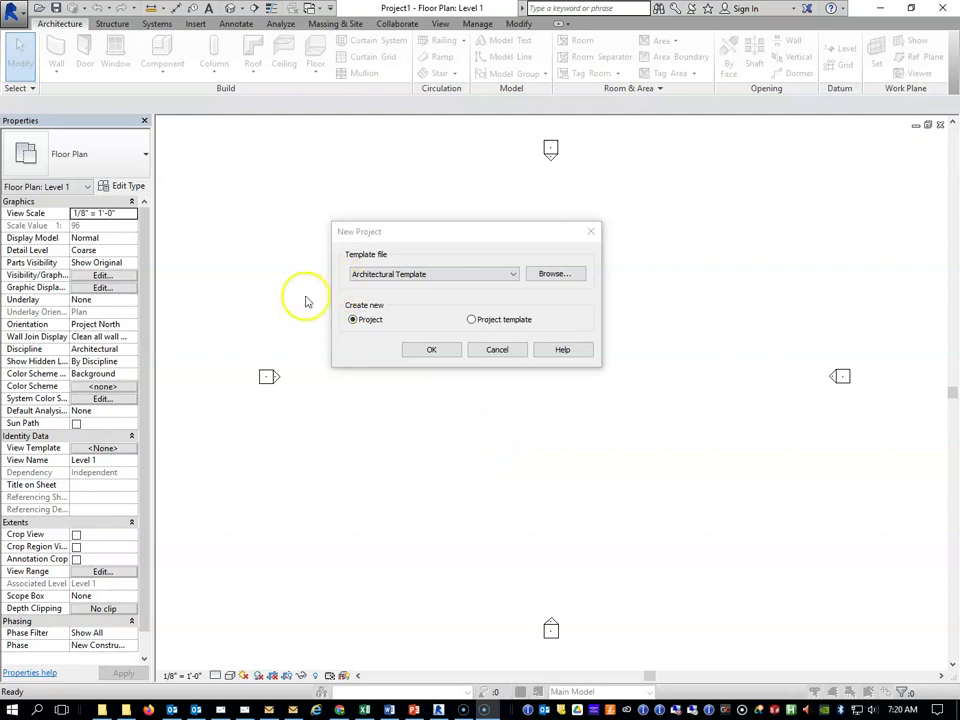
# - Create a new project from the Residential-Default.rte template in the US Imperial folder
pyautogui.click(514, 275)
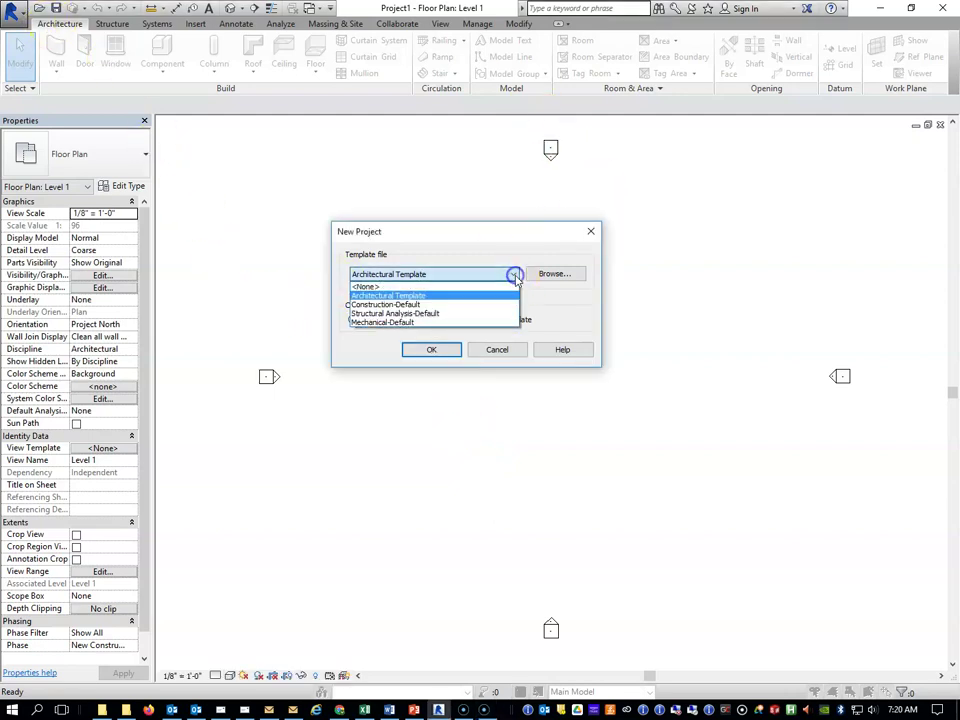
pyautogui.click(450, 298)
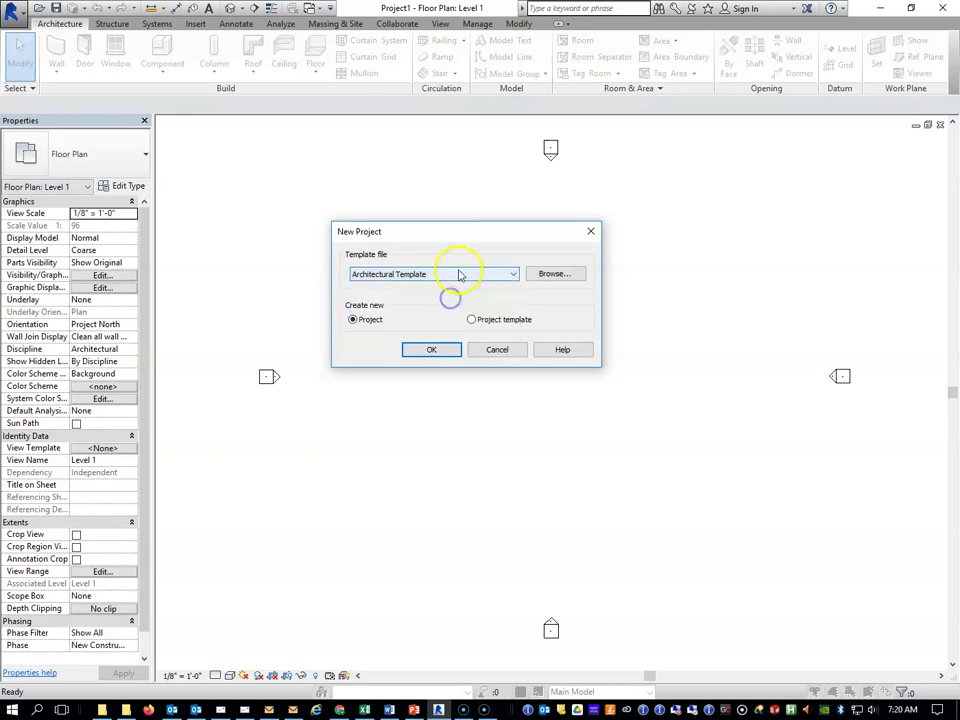
pyautogui.click(530, 274)
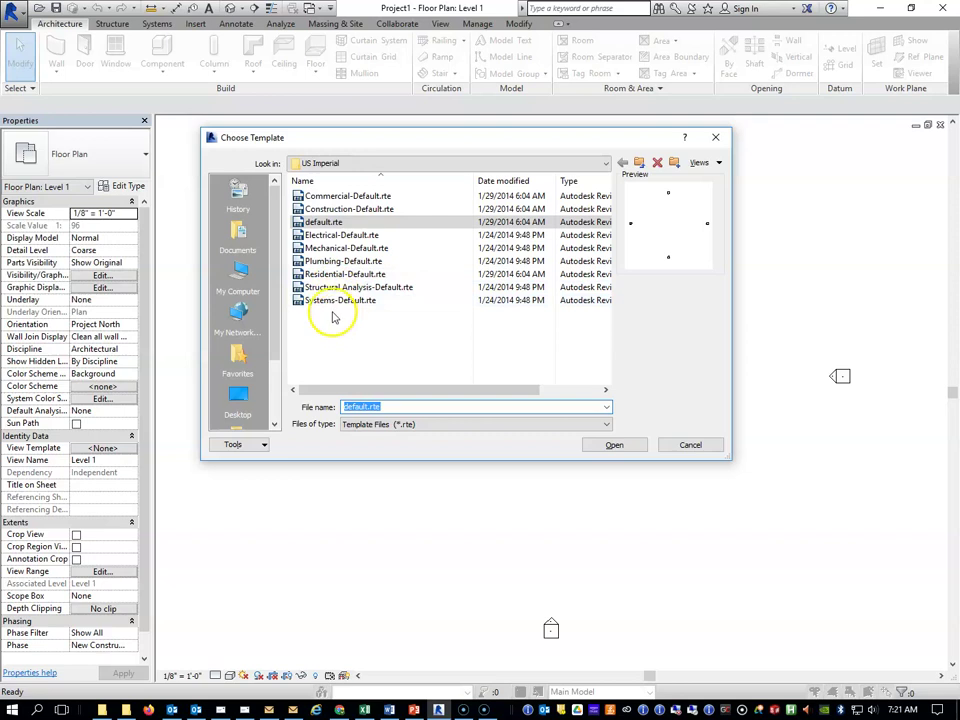
pyautogui.click(348, 275)
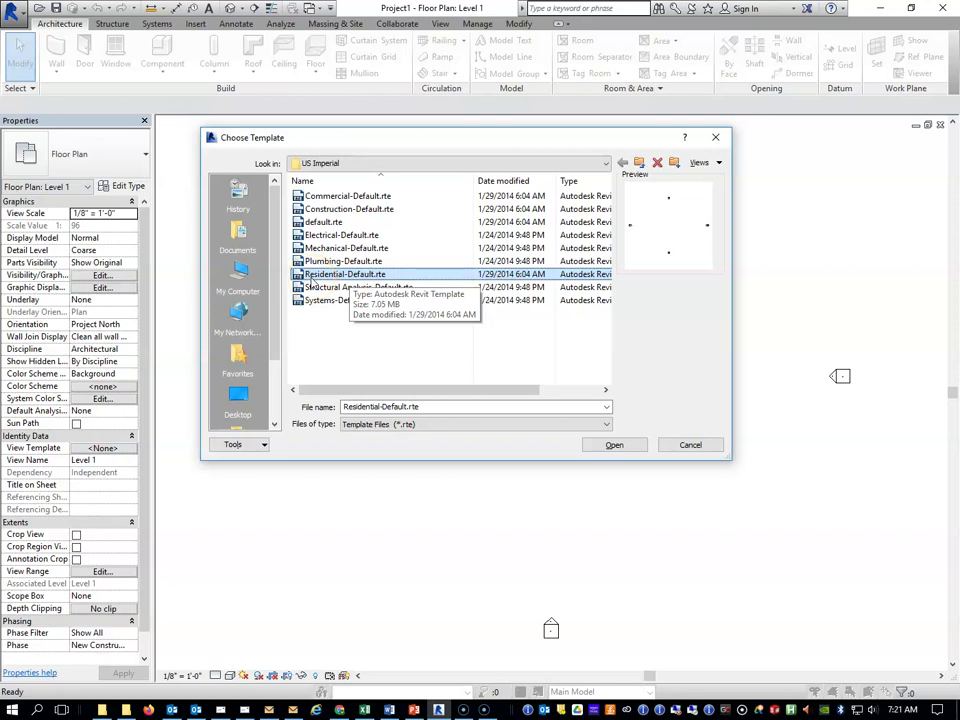
pyautogui.click(605, 448)
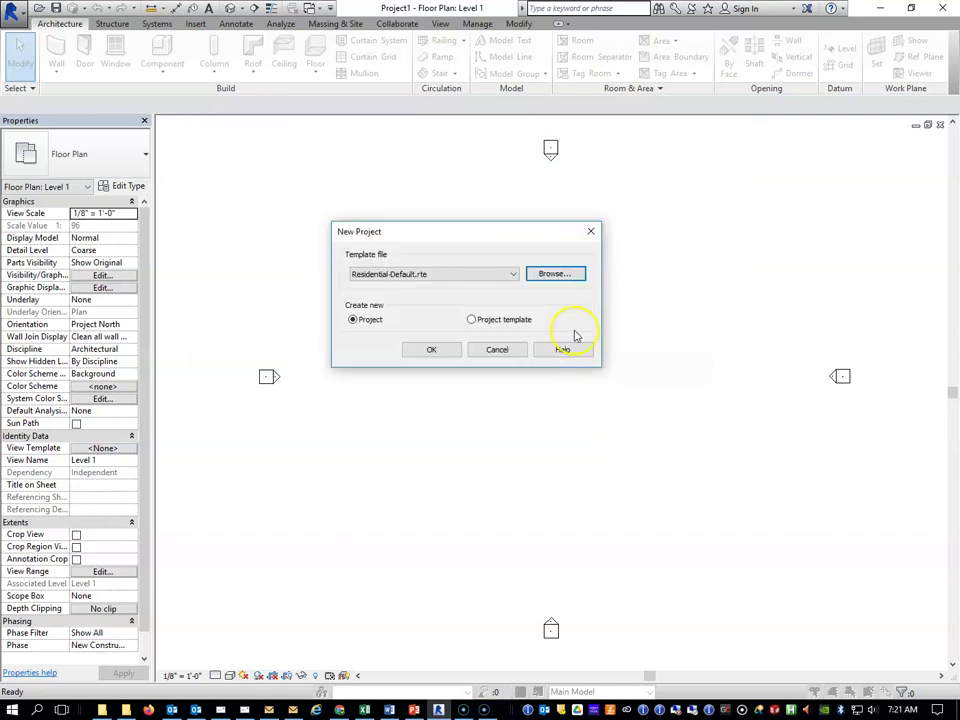
pyautogui.click(431, 349)
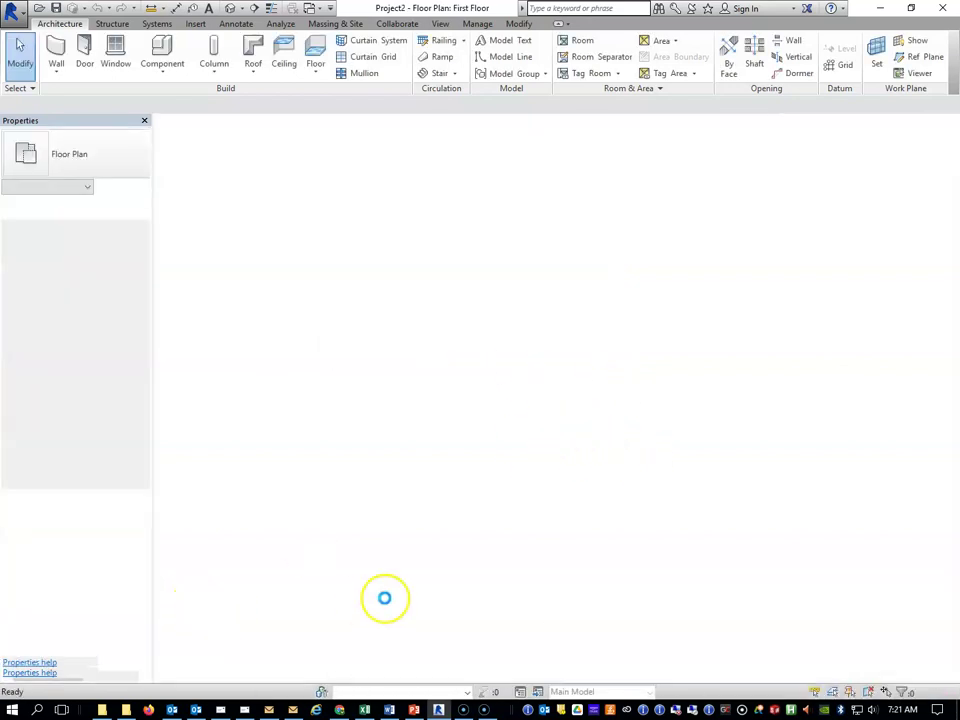
# - Place the floating Project Browser next to the Properties palette and select the First Floor plan in it
pyautogui.moveTo(146, 456); pyautogui.dragTo(156, 371)
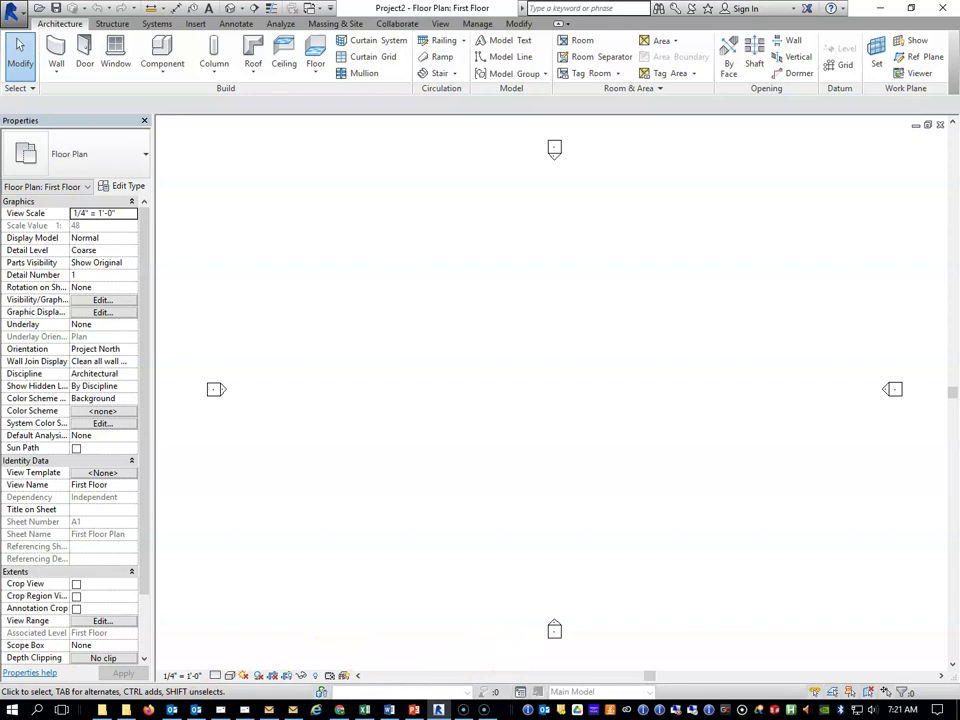
pyautogui.moveTo(825, 150); pyautogui.dragTo(285, 128)
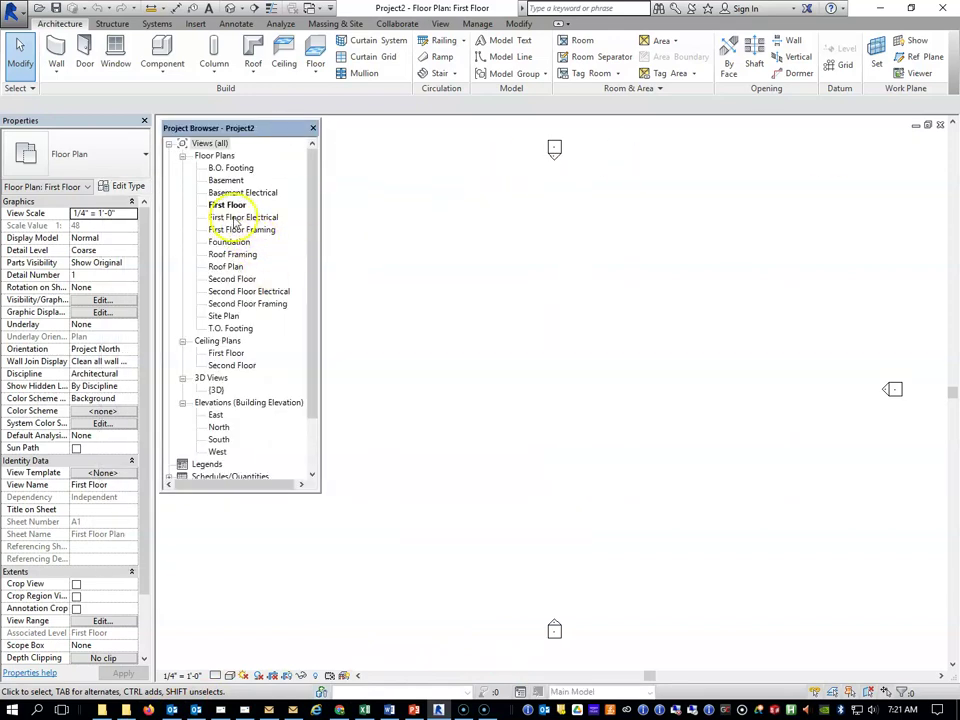
pyautogui.click(229, 205)
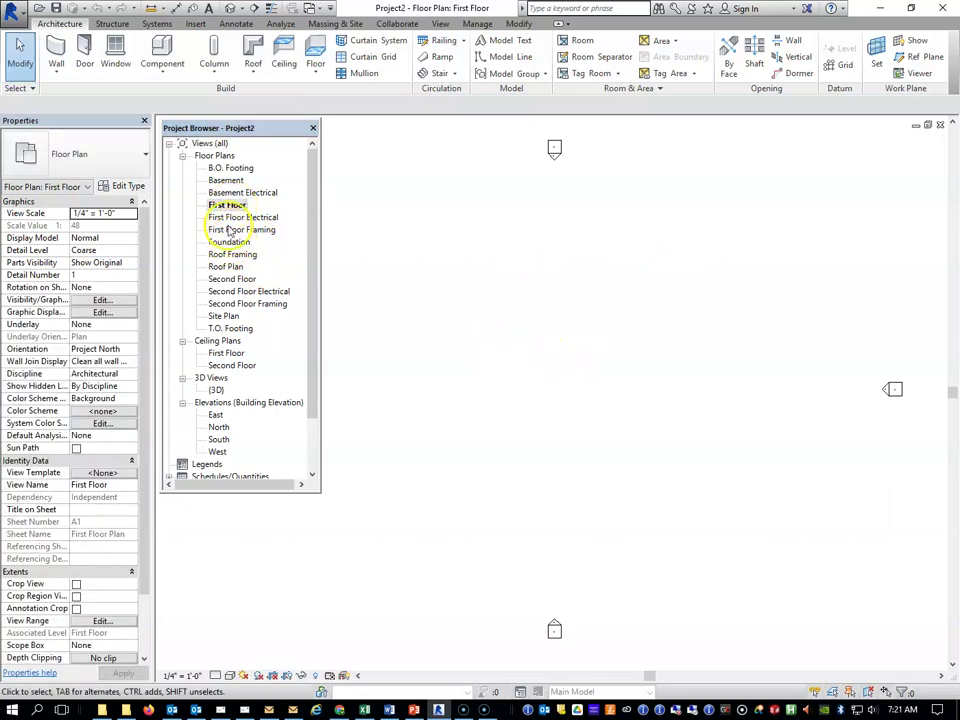
# - Import the image First floor Bell.png and place it in the middle of the First Floor plan view
pyautogui.click(196, 24)
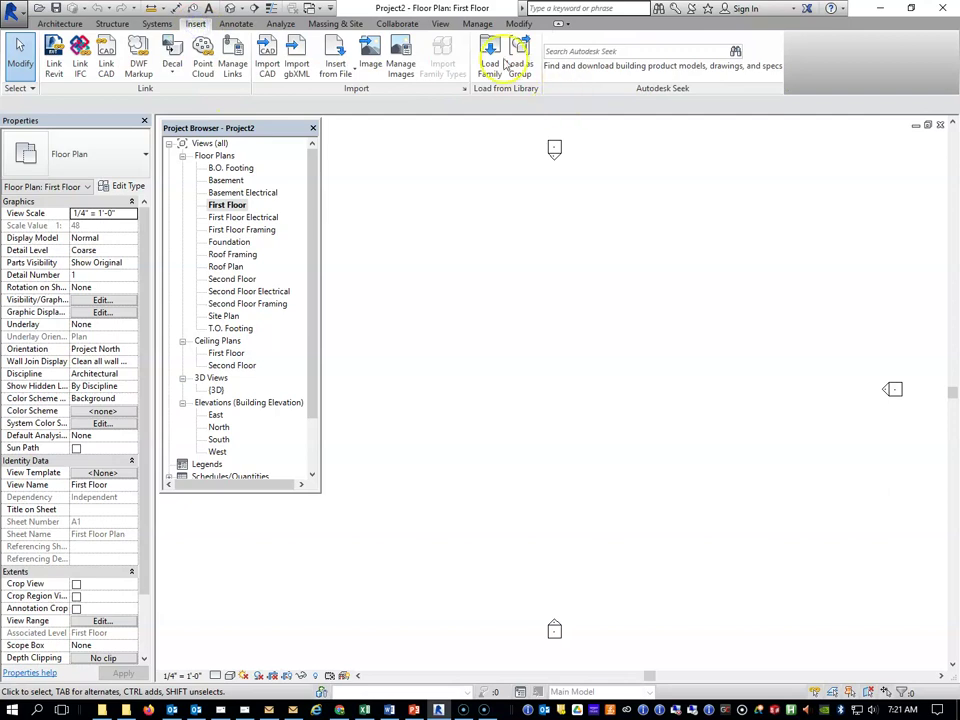
pyautogui.click(368, 56)
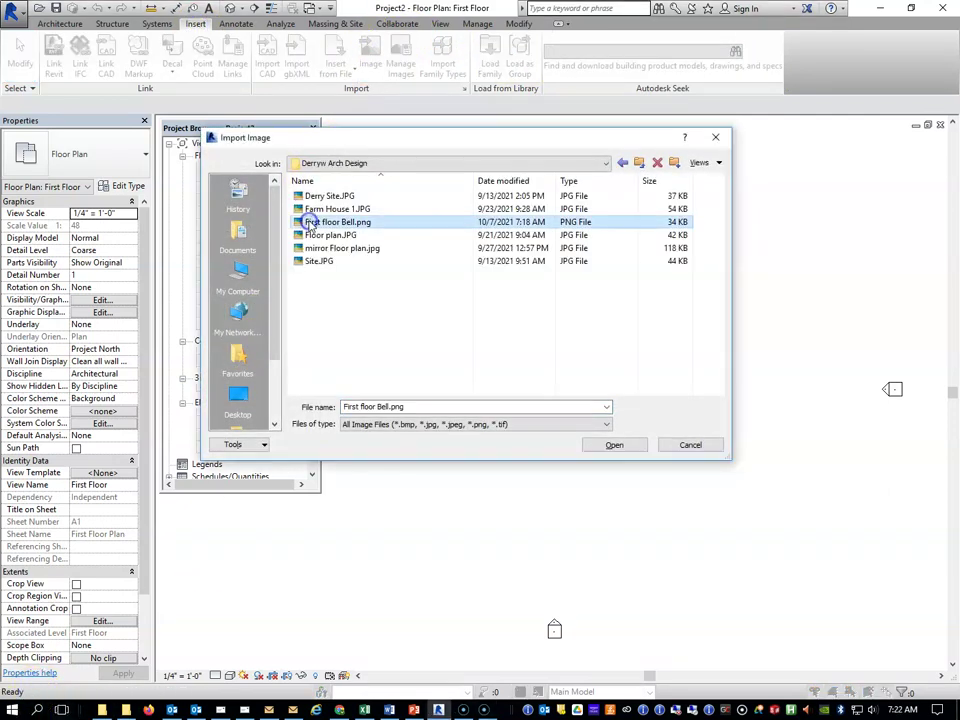
pyautogui.doubleClick(313, 220)
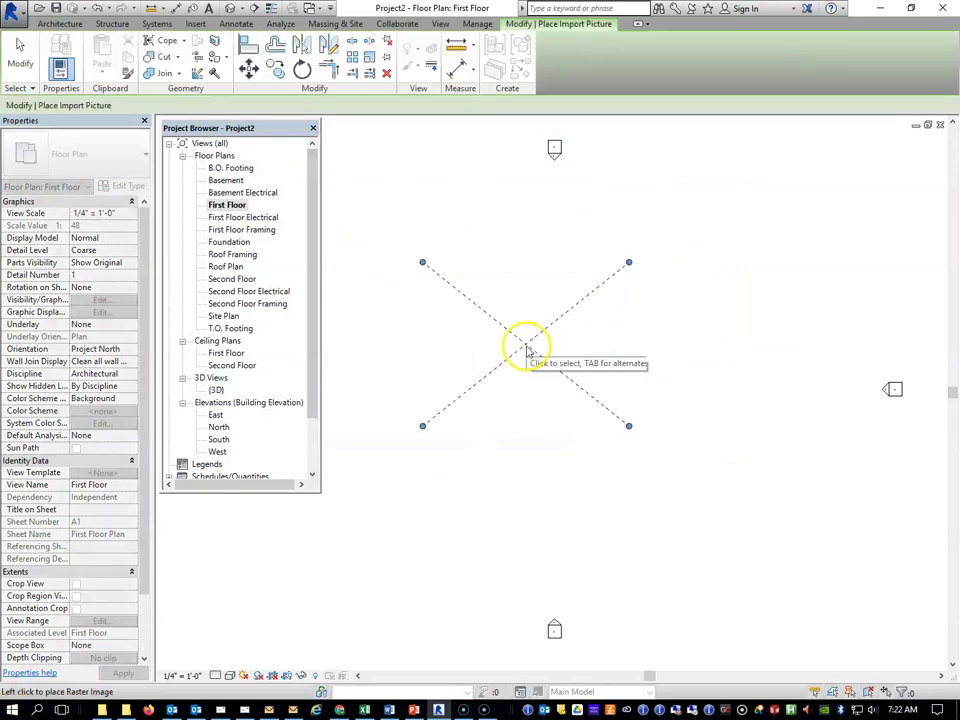
pyautogui.click(530, 355)
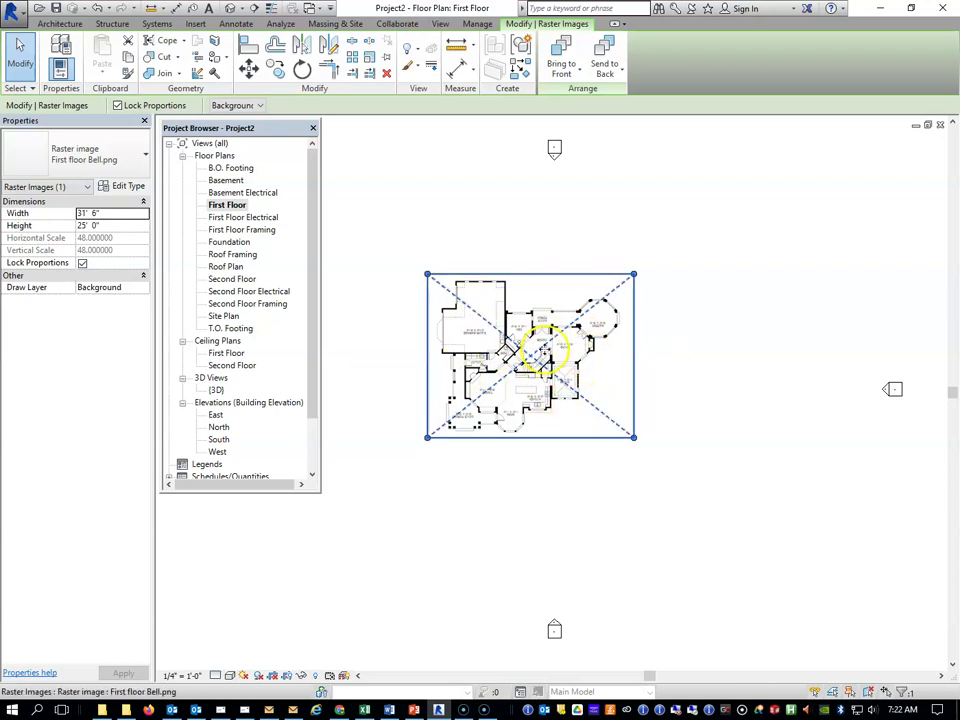
# - Examine the imported floor plan image closely, especially the room size label of the 3-car garage
pyautogui.scroll(10, 526, 345)
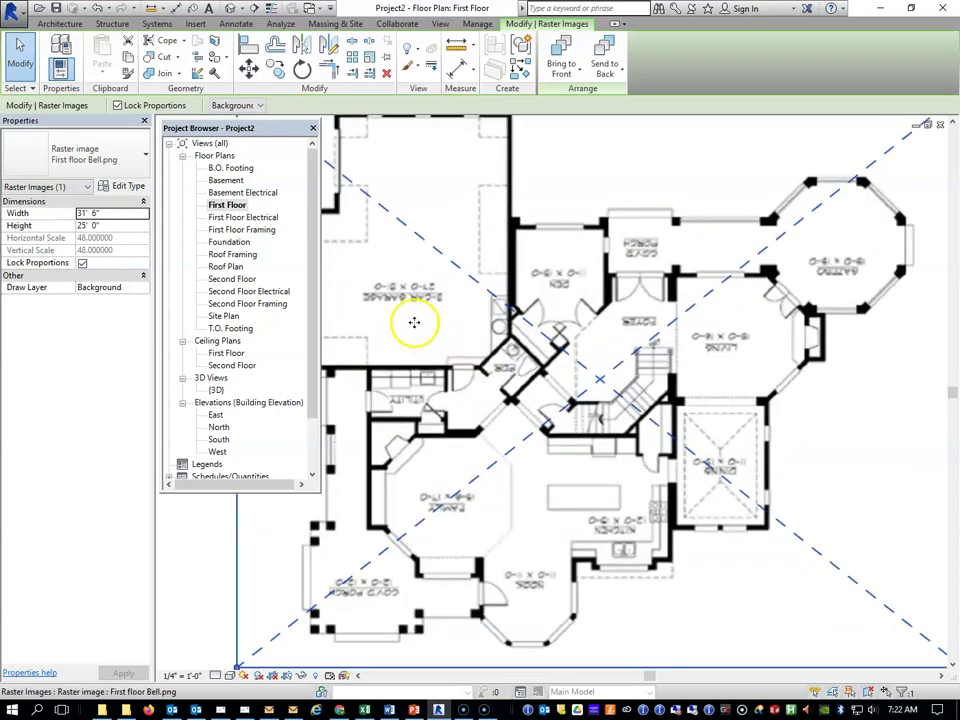
pyautogui.scroll(4, 393, 290)
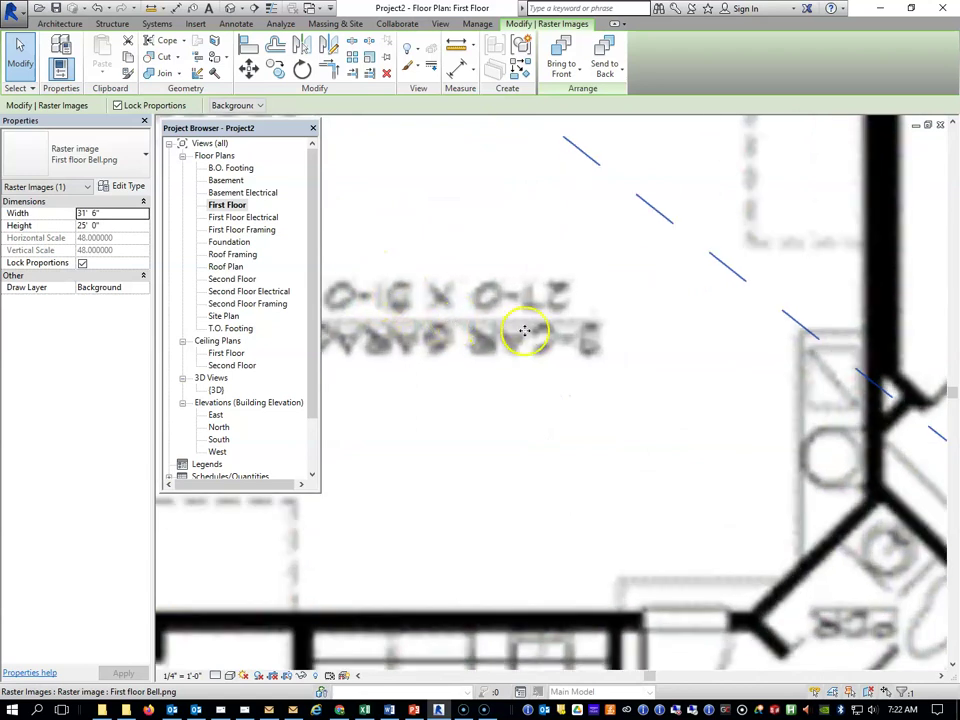
pyautogui.scroll(-6, 553, 322)
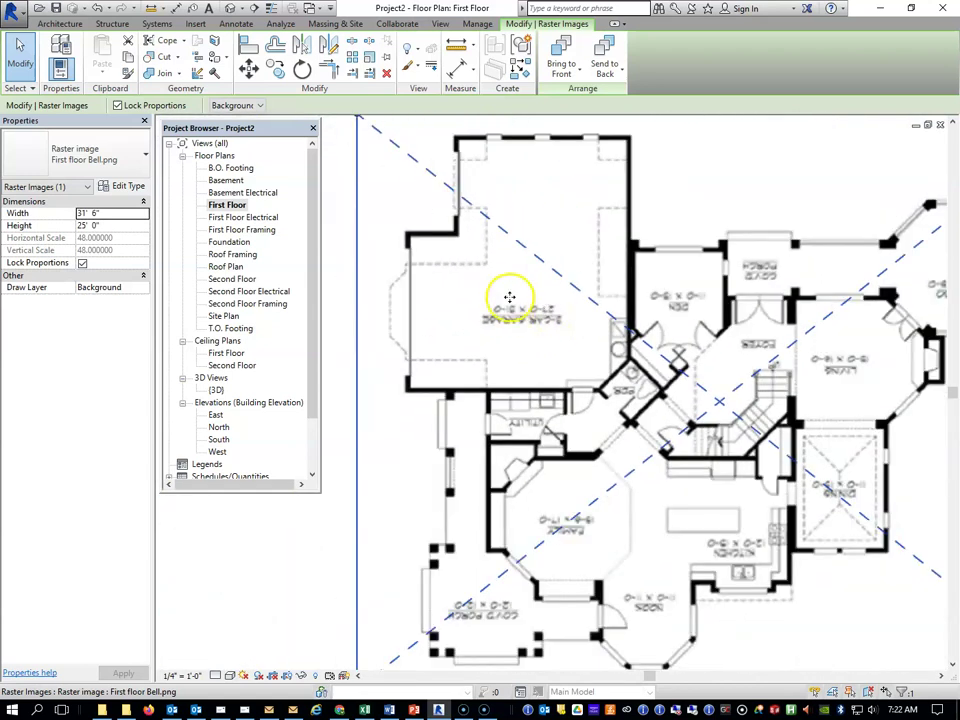
pyautogui.scroll(5, 530, 318)
pyautogui.scroll(-6, 456, 304)
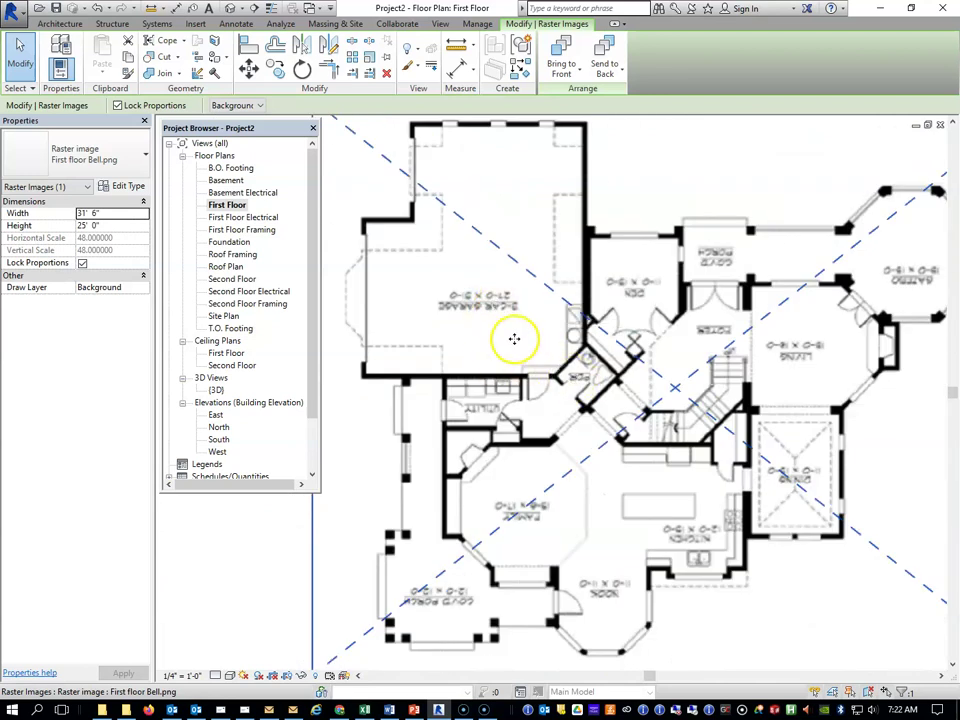
pyautogui.scroll(-1, 503, 332)
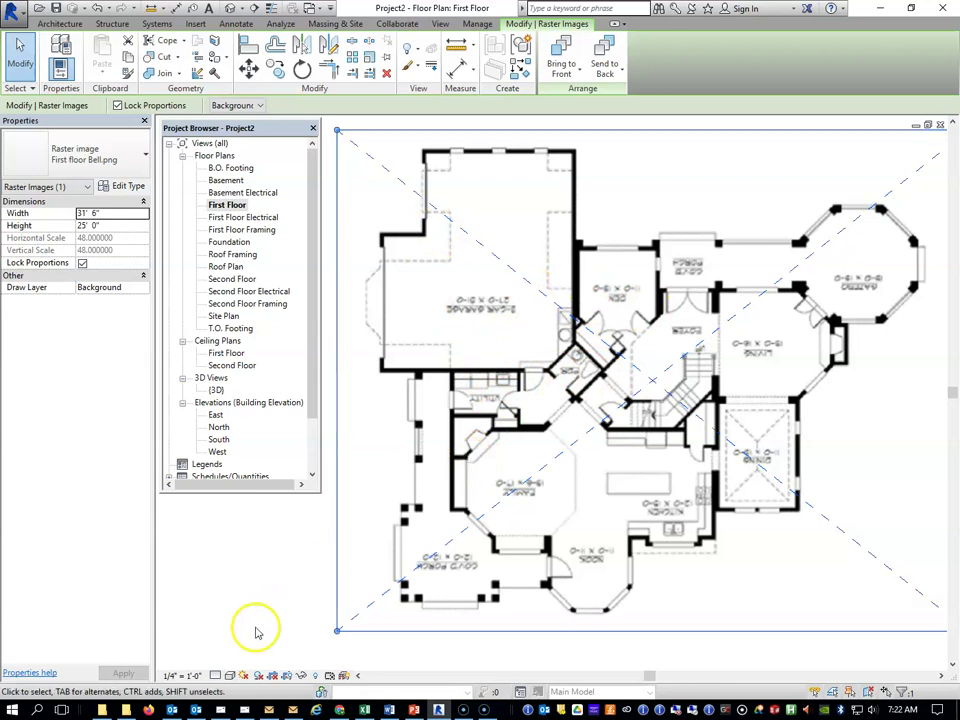
pyautogui.scroll(1, 556, 498)
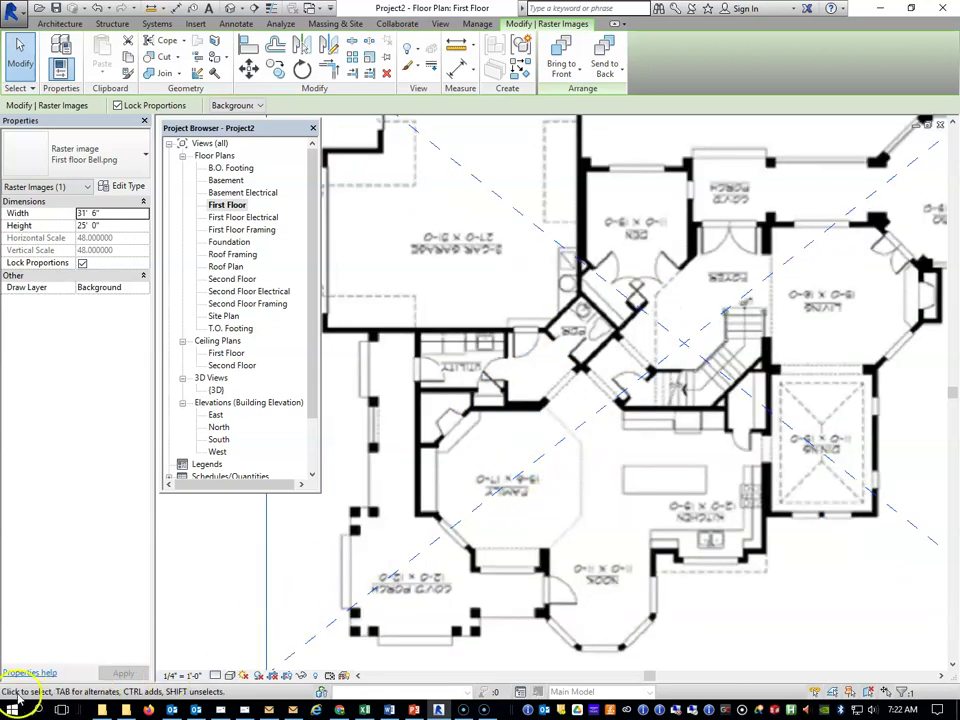
pyautogui.press('z')
pyautogui.press('f')
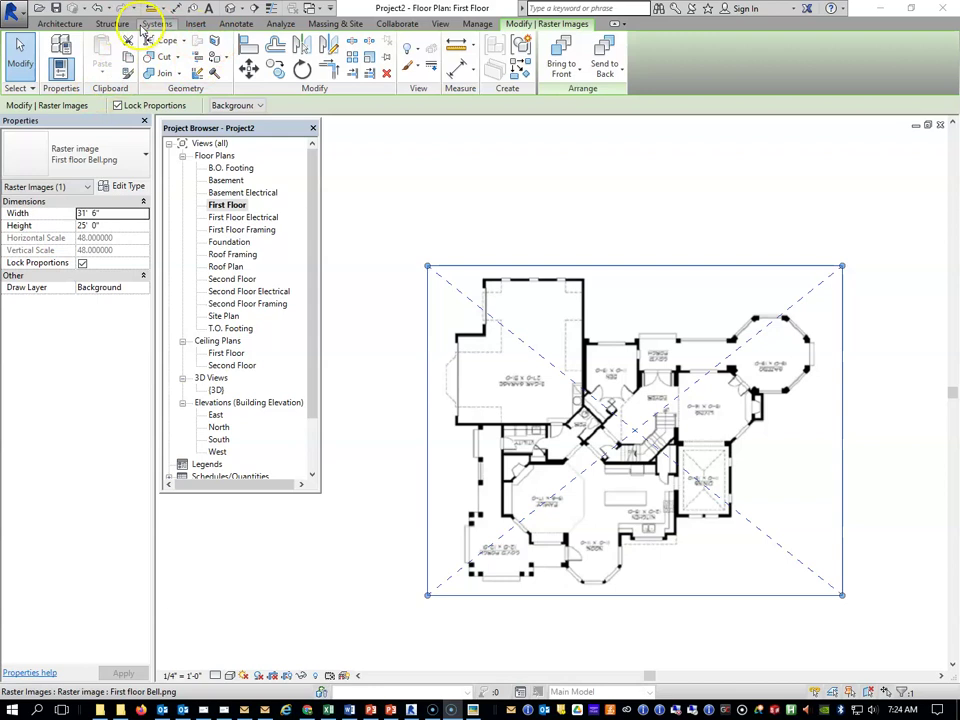
# - Draw a vertical detail line about 14' long beside the garage in the floor plan image and select it
pyautogui.click(236, 23)
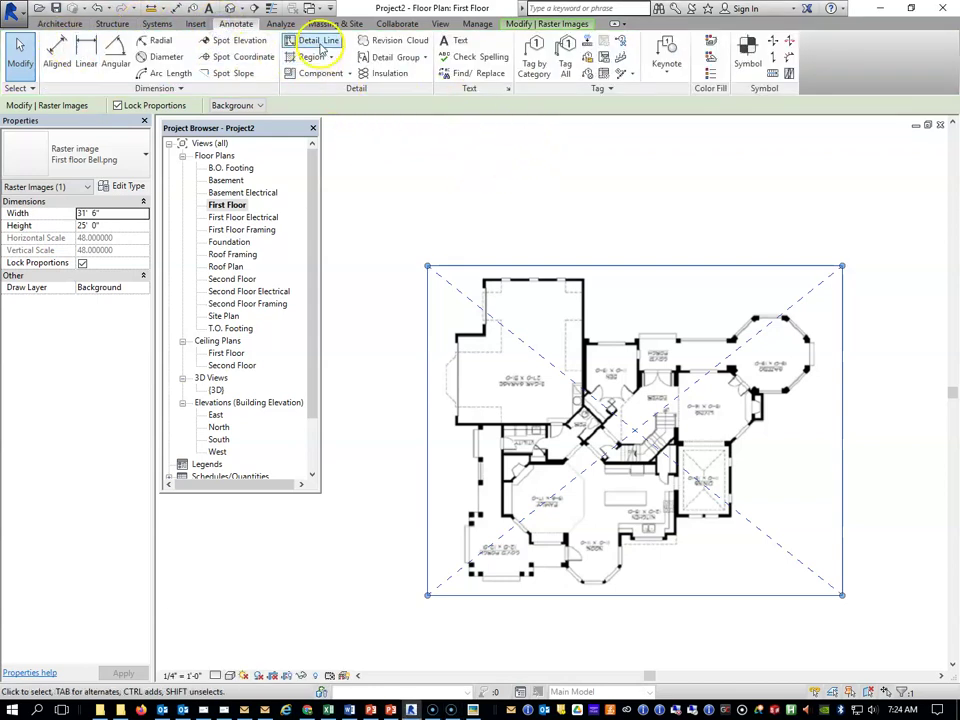
pyautogui.click(322, 40)
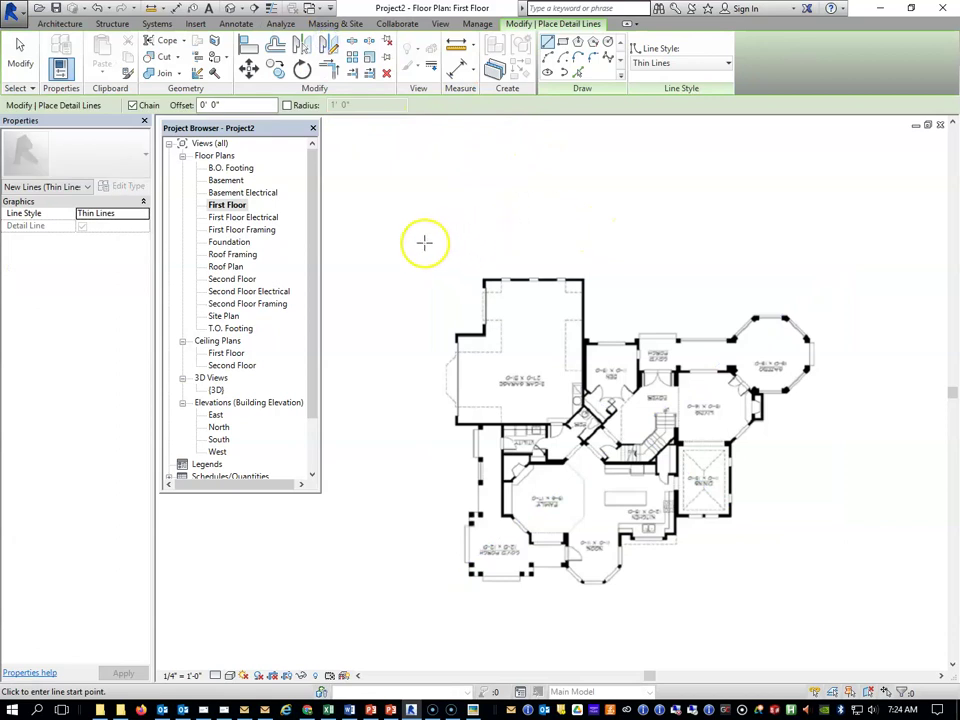
pyautogui.click(416, 251)
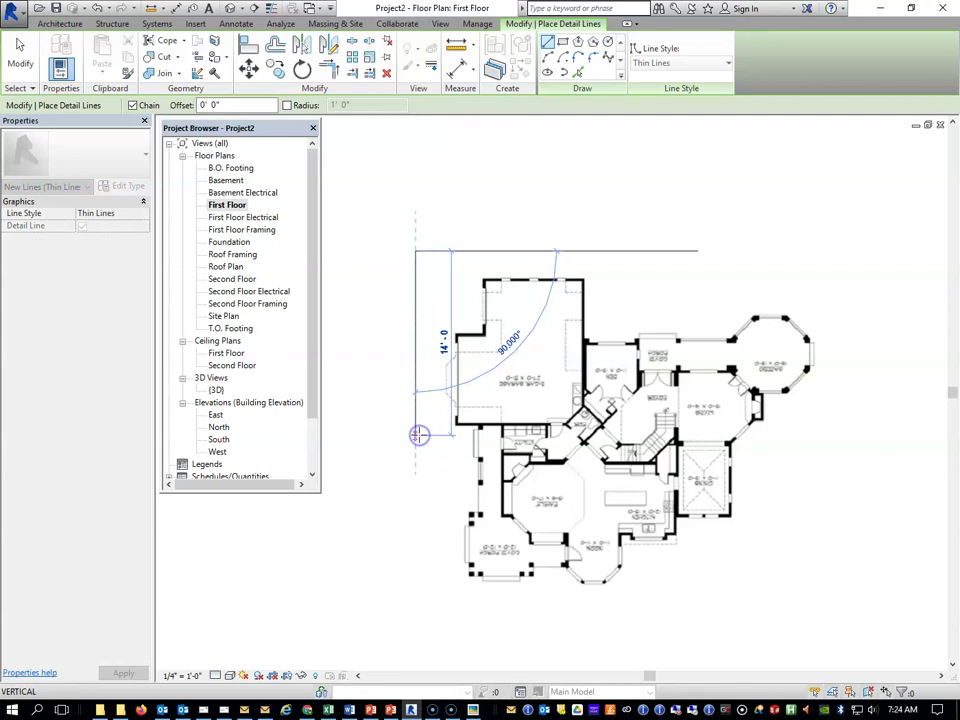
pyautogui.click(416, 435)
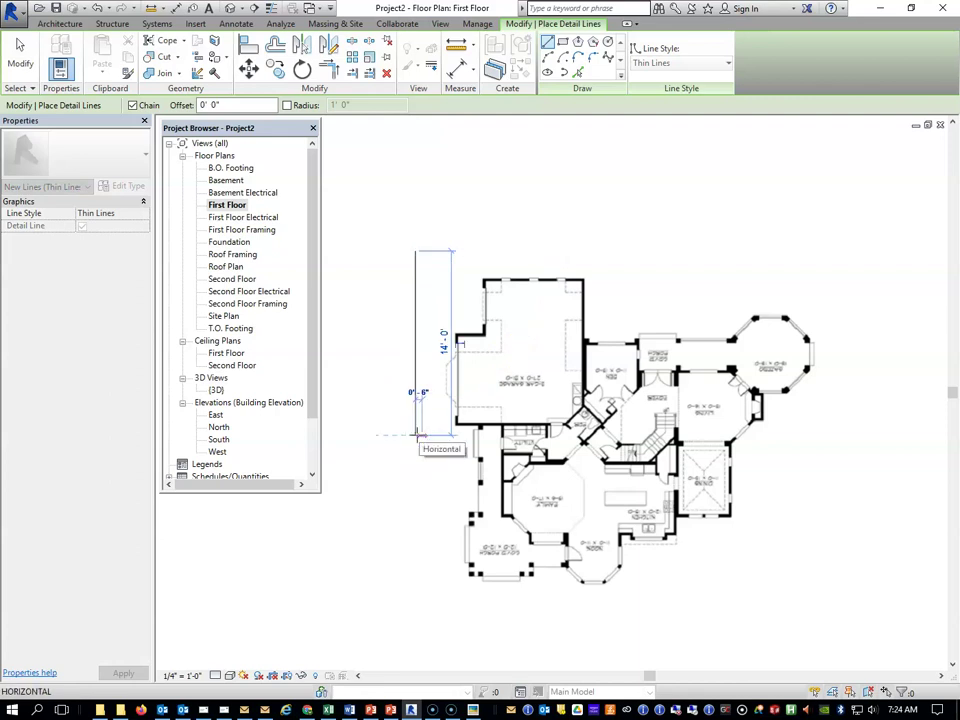
pyautogui.press('Escape')
pyautogui.click(22, 58)
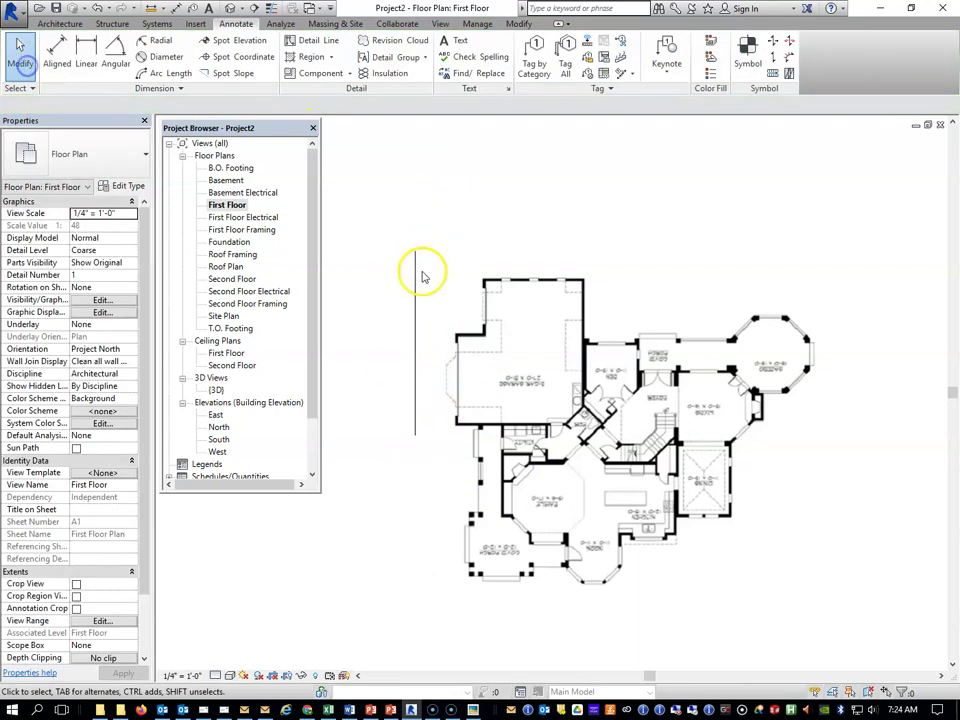
pyautogui.click(418, 314)
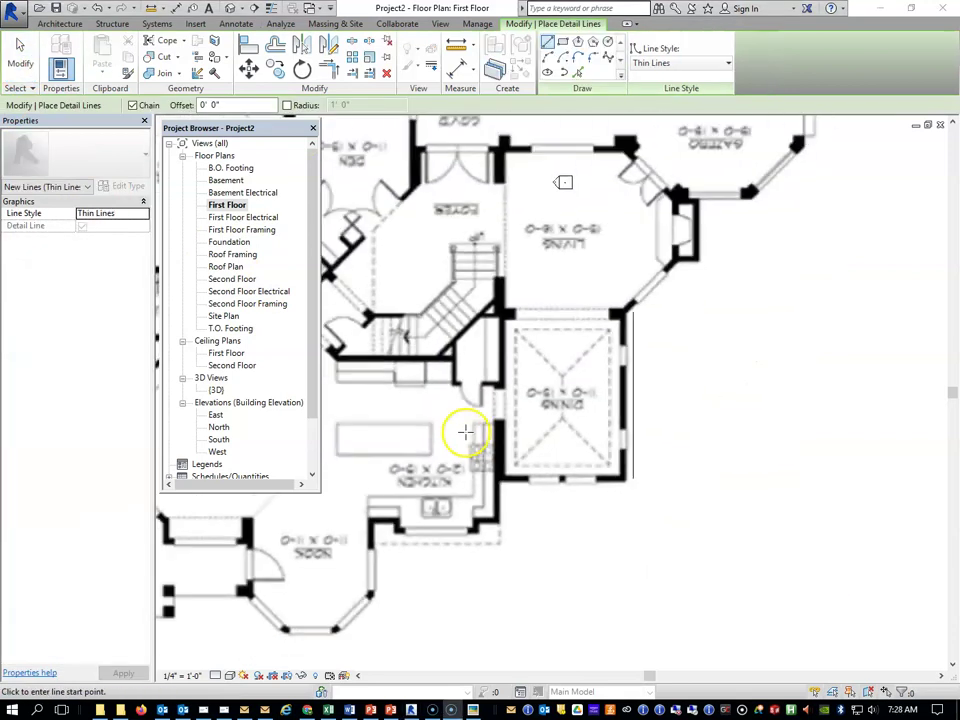
pyautogui.scroll(-8, 465, 430)
pyautogui.scroll(2, 423, 405)
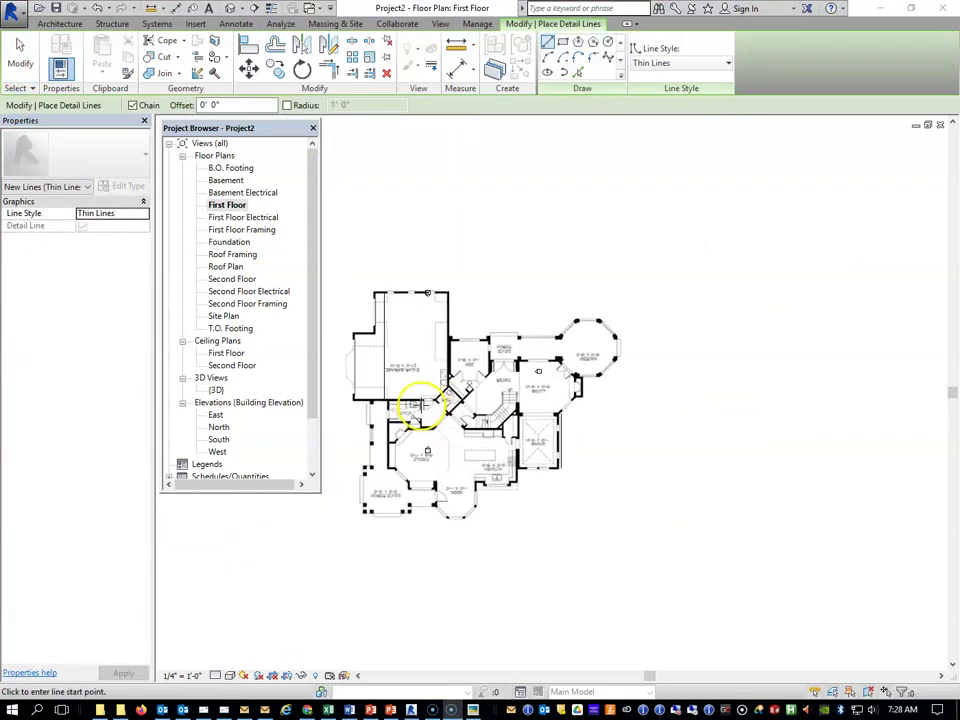
pyautogui.scroll(-1, 423, 405)
pyautogui.scroll(3, 459, 407)
pyautogui.scroll(-3, 457, 409)
pyautogui.scroll(4, 455, 410)
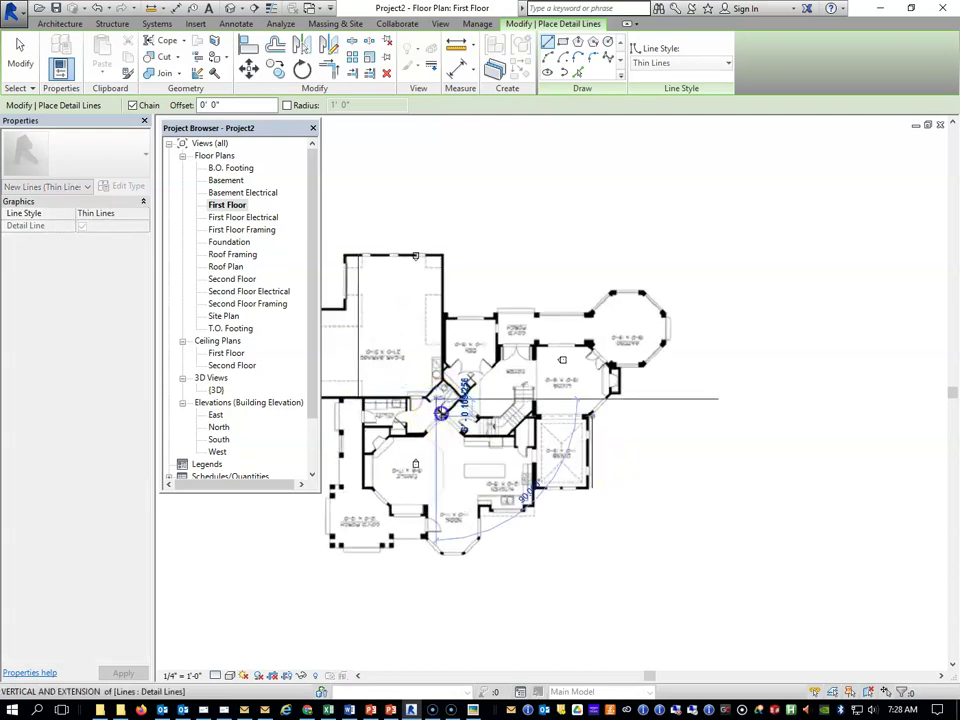
pyautogui.press('Escape')
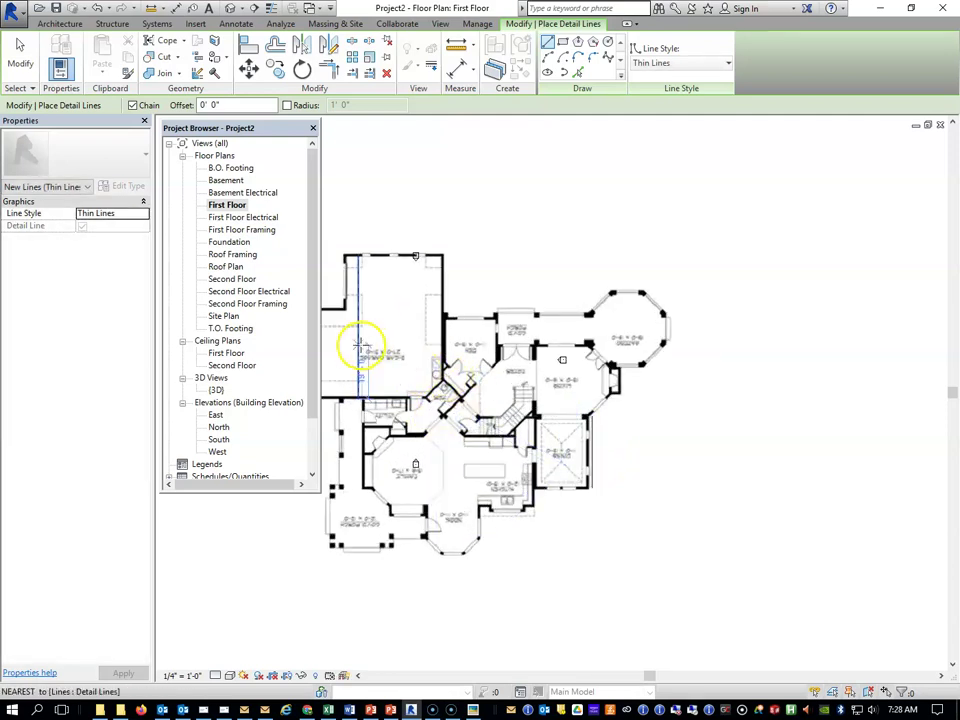
pyautogui.click(360, 345)
pyautogui.press('Escape')
pyautogui.press('Escape')
# - Move the floor plan image clear of the vertical detail line over the garage and set that line's length to 31'
pyautogui.moveTo(480, 342); pyautogui.dragTo(665, 343)
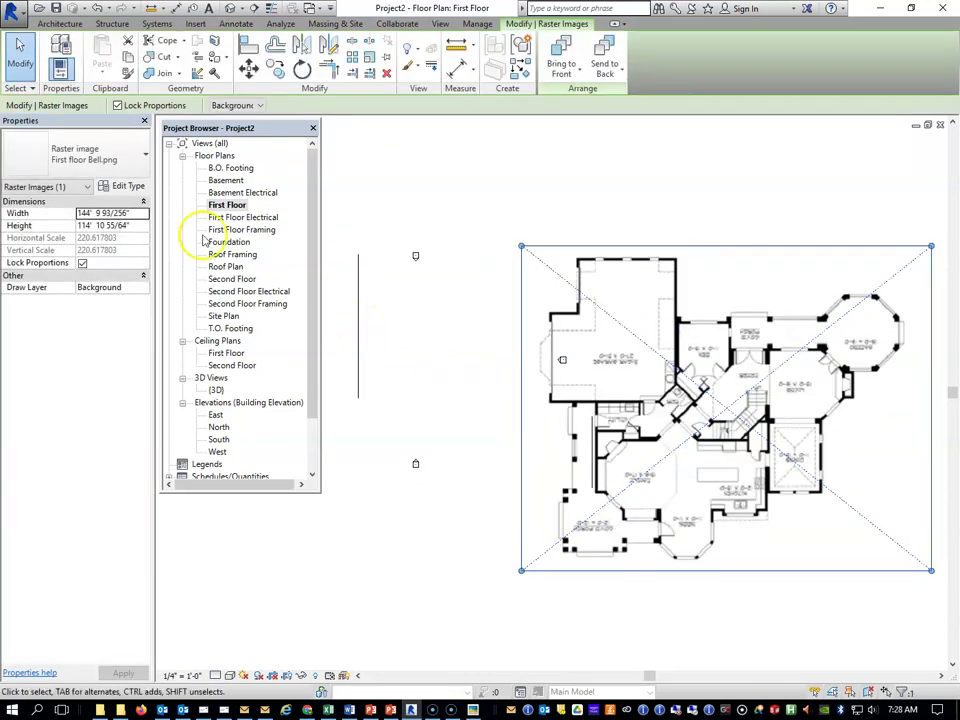
pyautogui.click(359, 302)
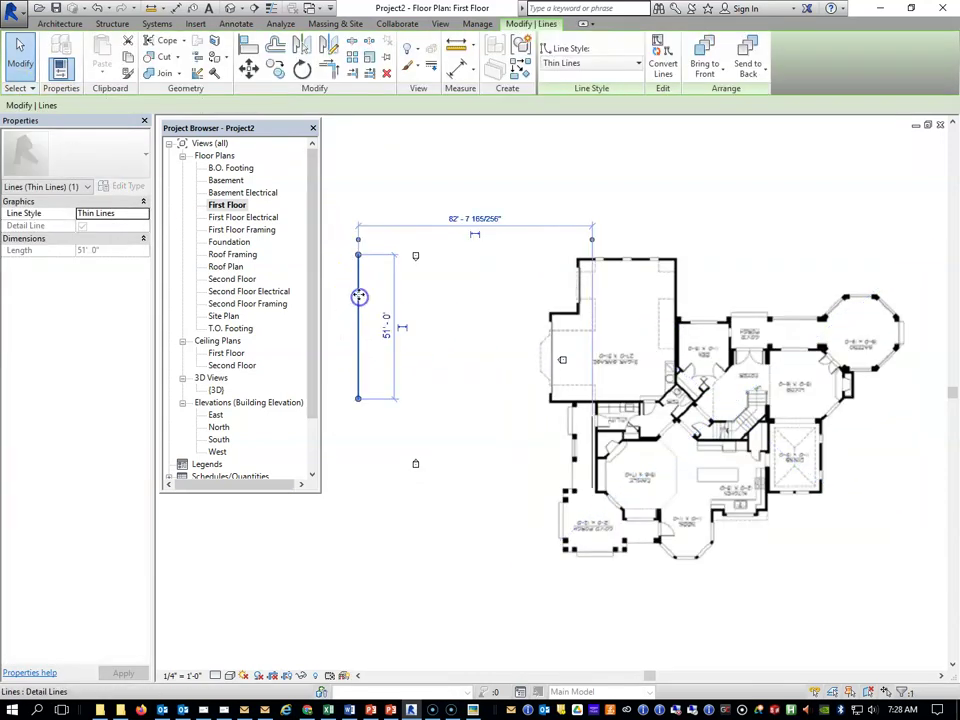
pyautogui.click(391, 338)
pyautogui.click(391, 338)
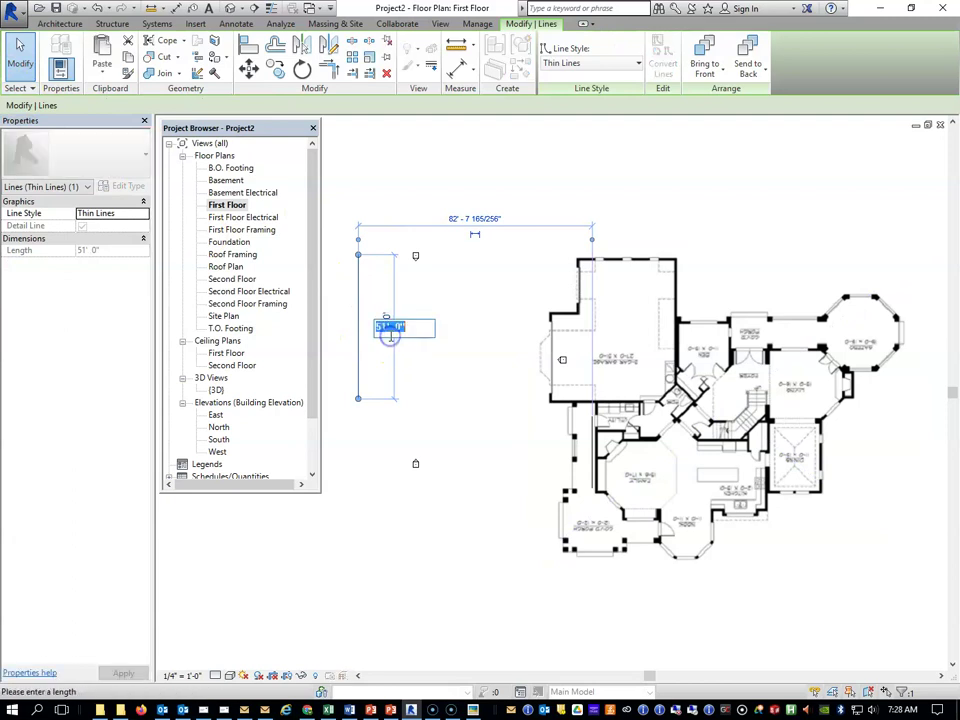
pyautogui.write('31')
pyautogui.press('Return')
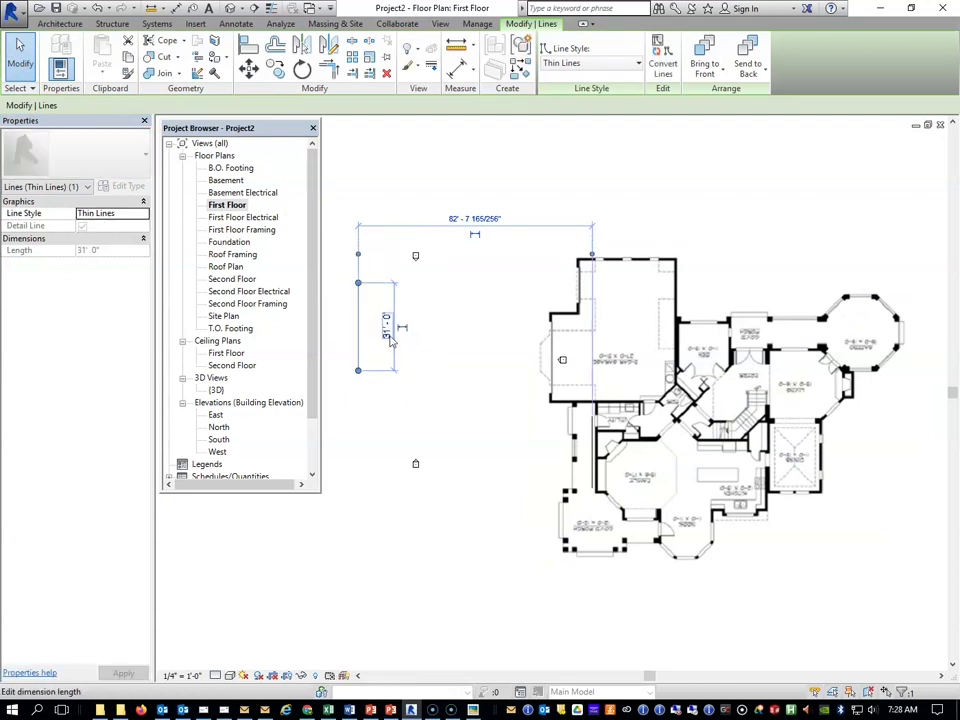
# - Move the floor plan image back over the 31' reference line and scale it proportionally to about 124' wide
pyautogui.click(611, 321)
pyautogui.moveTo(611, 321); pyautogui.dragTo(435, 328)
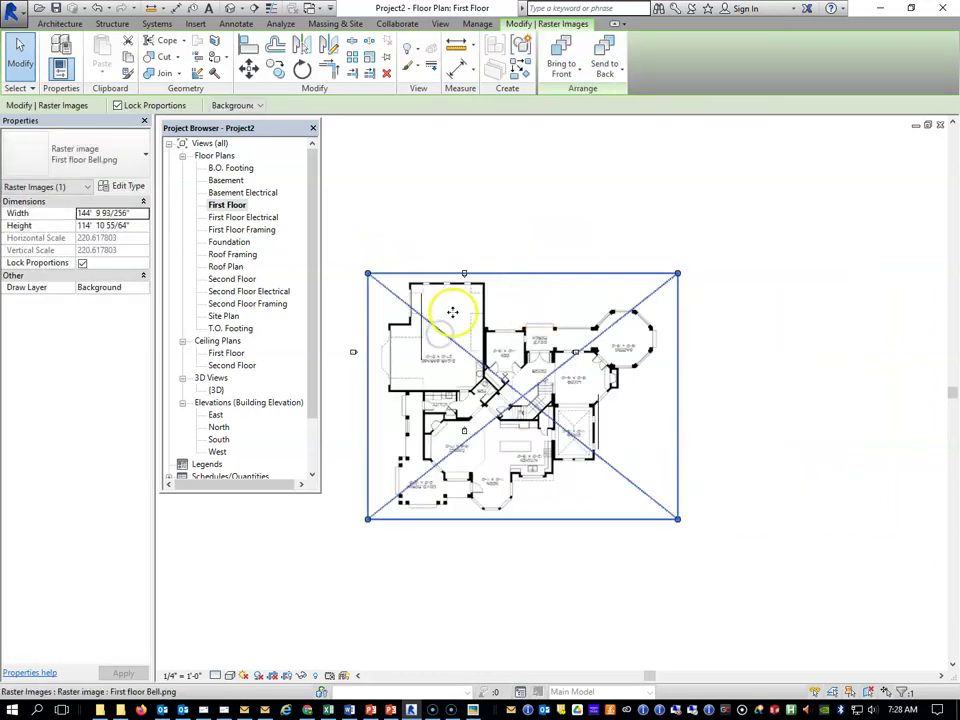
pyautogui.scroll(-2, 449, 314)
pyautogui.scroll(5, 449, 314)
pyautogui.moveTo(887, 242); pyautogui.dragTo(763, 326)
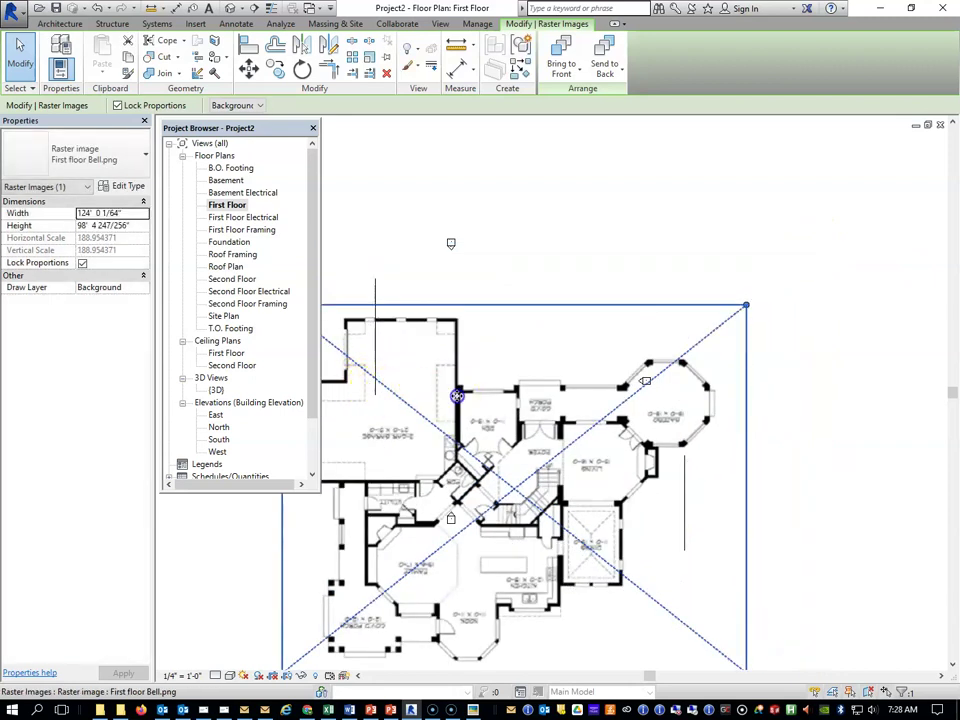
pyautogui.moveTo(488, 347); pyautogui.dragTo(508, 345)
# - Scale the image proportionally to about 89' 2" wide and align it so the garage's depth matches the 31' reference line
pyautogui.moveTo(795, 254); pyautogui.dragTo(729, 339)
pyautogui.moveTo(514, 437); pyautogui.dragTo(508, 377)
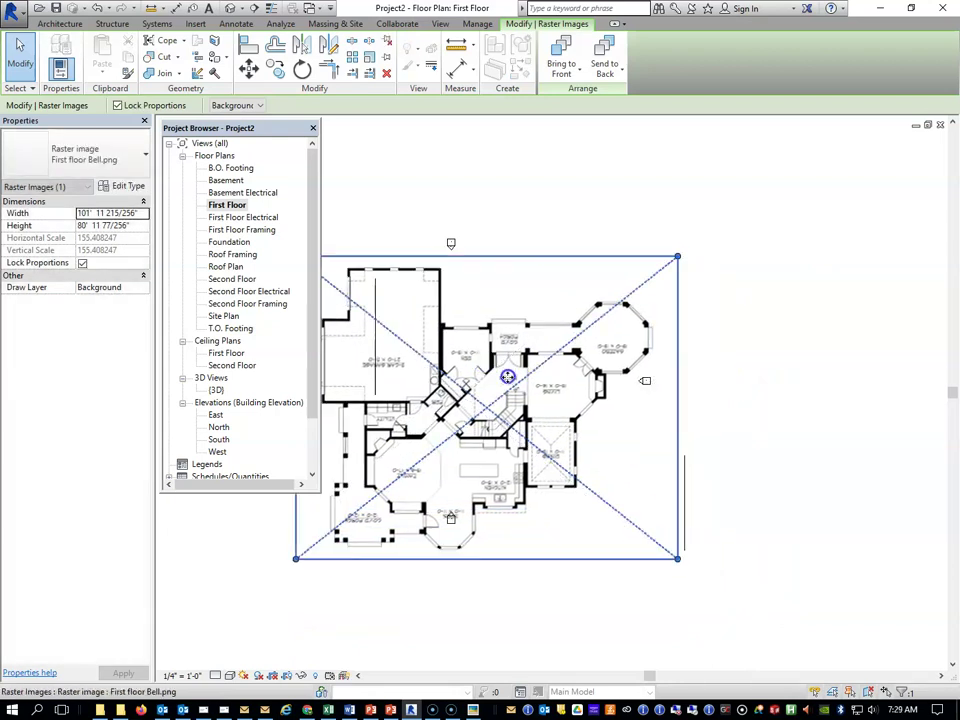
pyautogui.moveTo(677, 261)
pyautogui.mouseDown()
pyautogui.moveTo(669, 279)
pyautogui.moveTo(661, 269)
pyautogui.mouseUp()
pyautogui.moveTo(563, 362); pyautogui.dragTo(564, 343)
pyautogui.moveTo(666, 251); pyautogui.dragTo(657, 295)
pyautogui.moveTo(562, 353); pyautogui.dragTo(570, 341)
pyautogui.moveTo(412, 374); pyautogui.dragTo(400, 385)
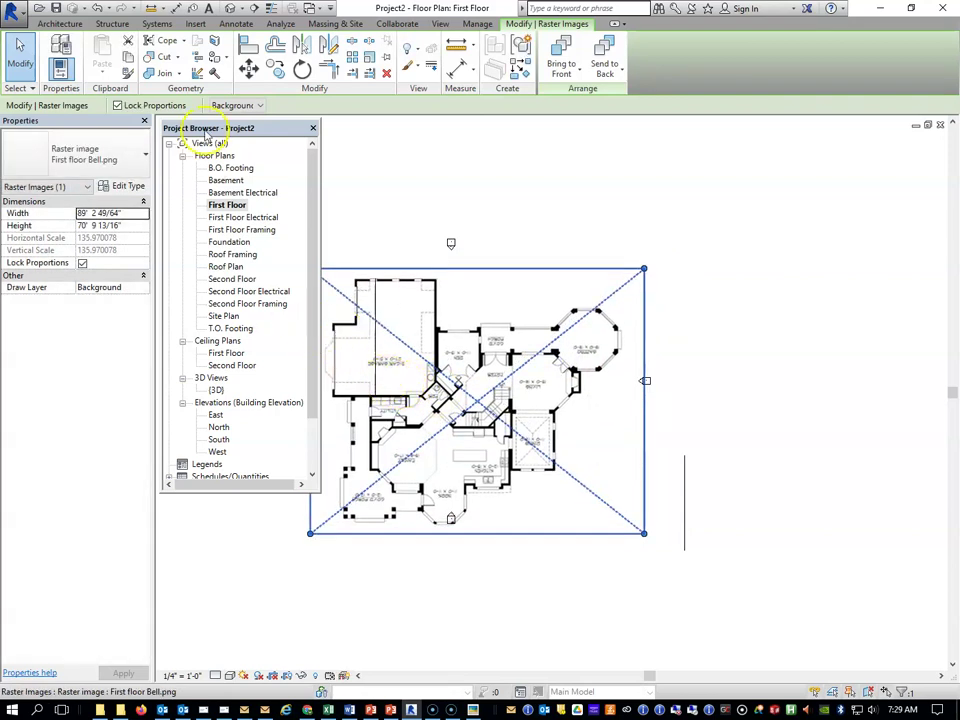
# - Uncover the plan from the Project Browser and draw a 27' horizontal detail line across the garage to check the image's scale
pyautogui.moveTo(240, 130); pyautogui.dragTo(169, 131)
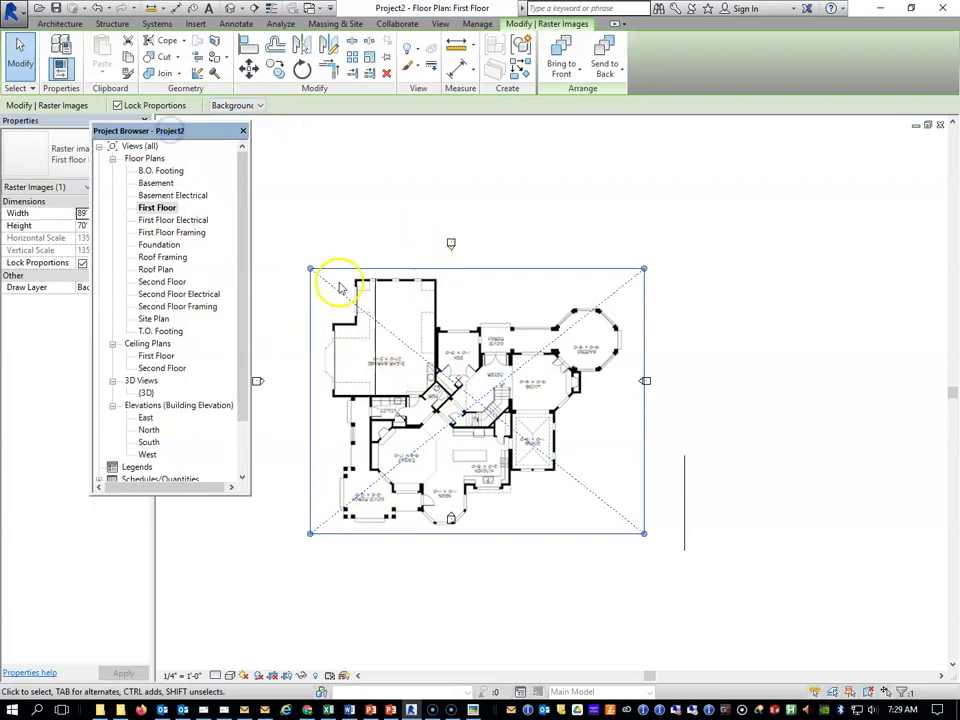
pyautogui.scroll(5, 340, 288)
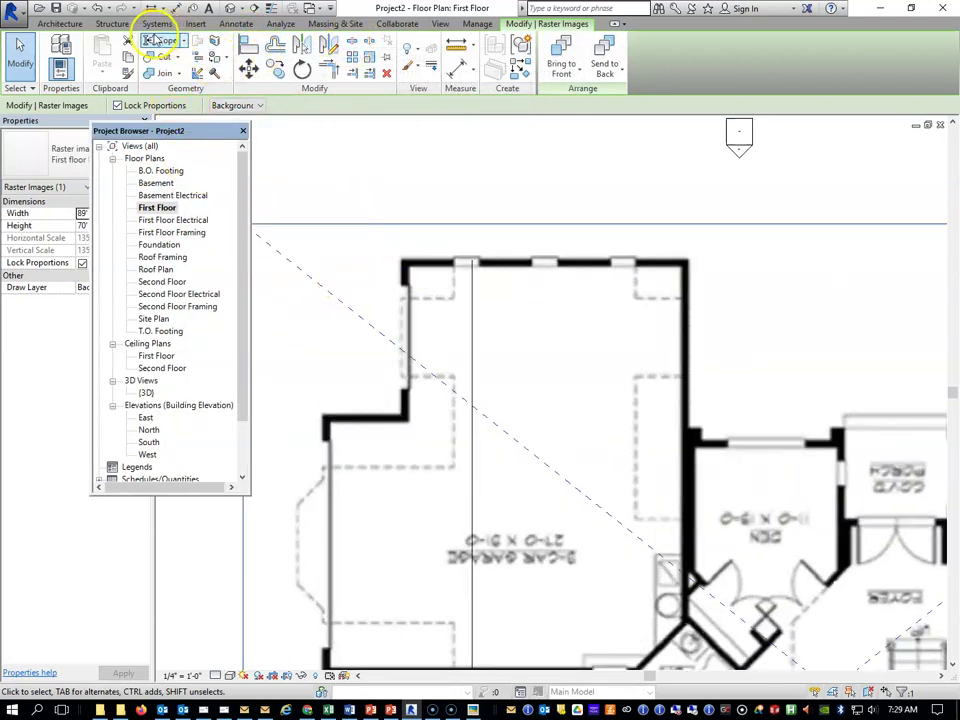
pyautogui.click(236, 23)
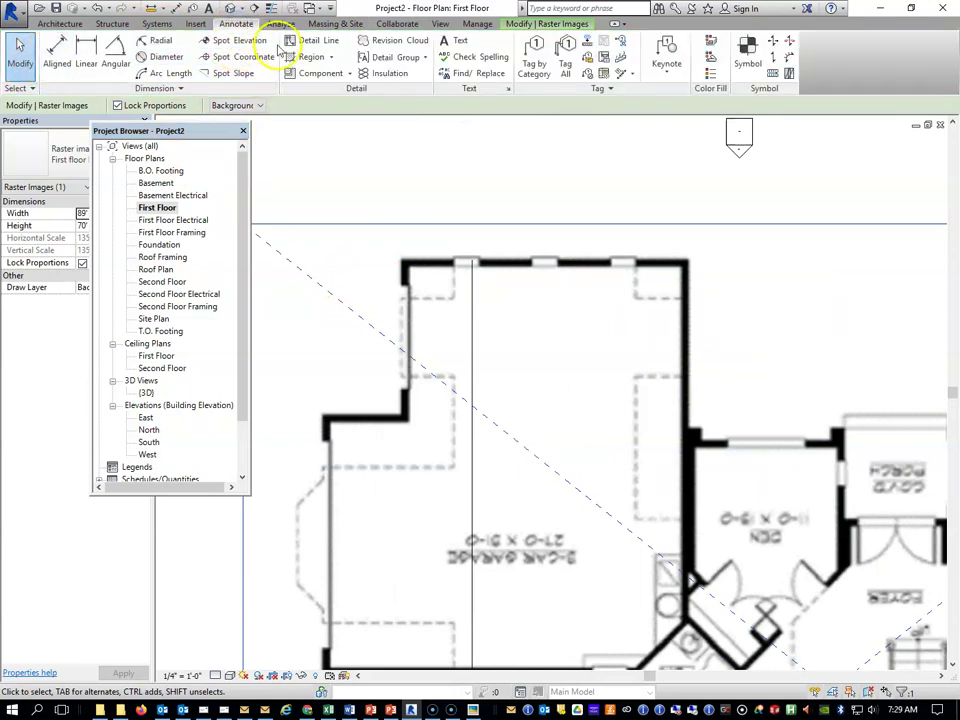
pyautogui.click(317, 40)
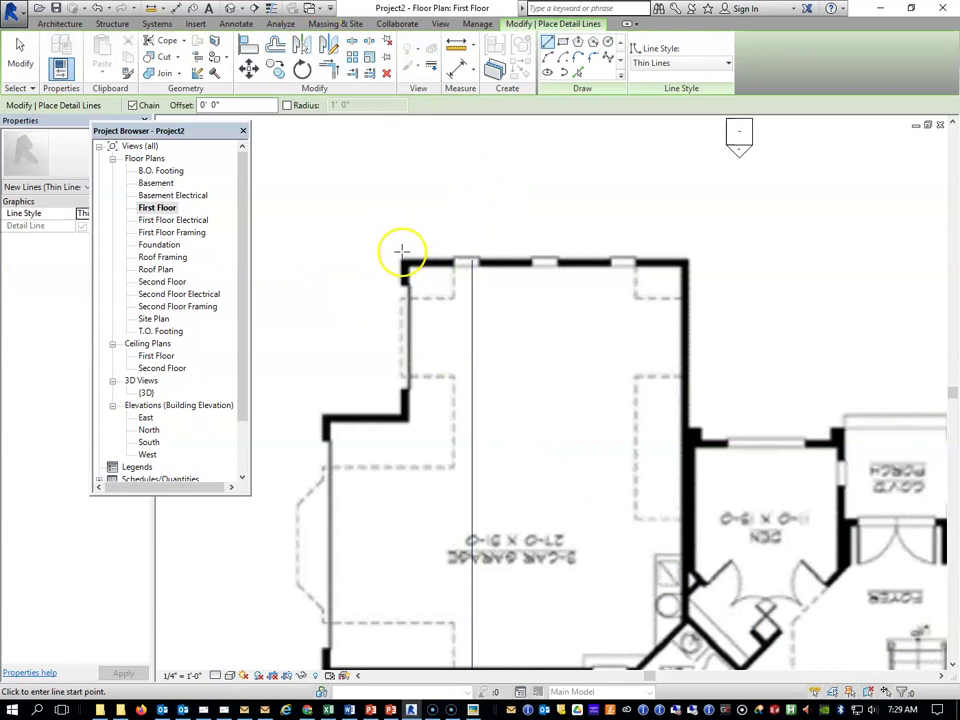
pyautogui.click(401, 252)
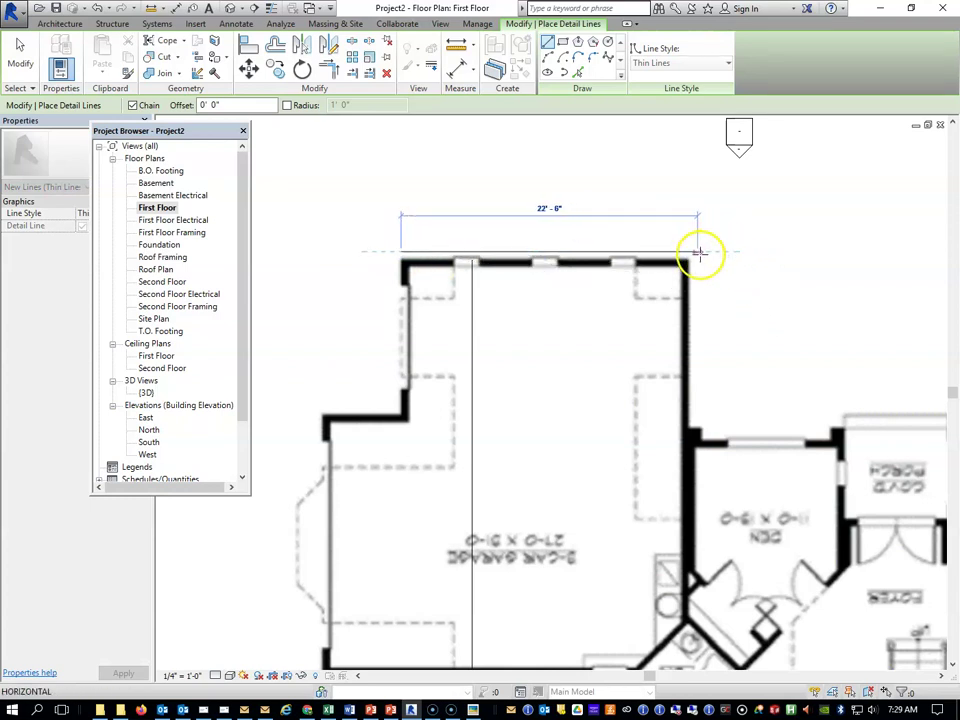
pyautogui.press('Escape')
pyautogui.scroll(4, 587, 386)
pyautogui.scroll(-7, 590, 390)
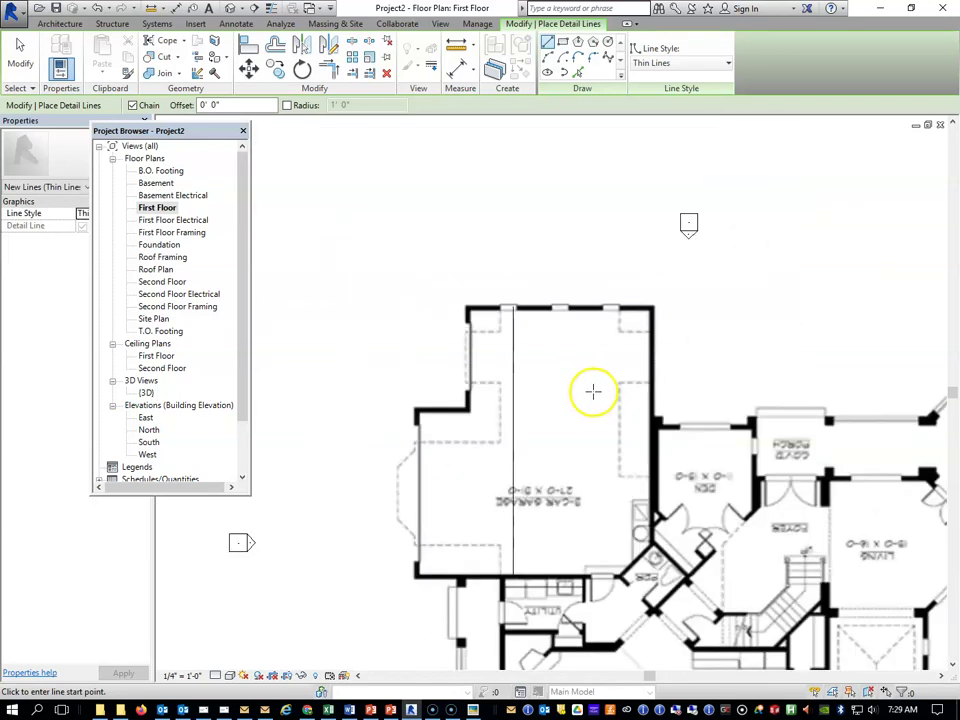
pyautogui.click(415, 410)
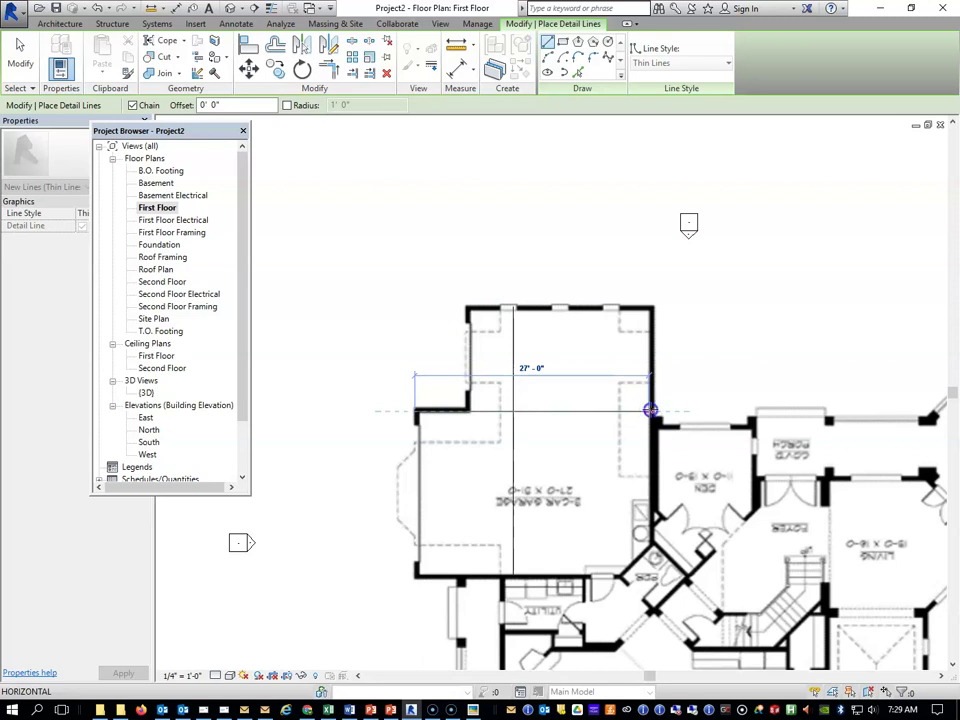
pyautogui.click(648, 410)
pyautogui.press('Escape')
pyautogui.scroll(-2, 566, 440)
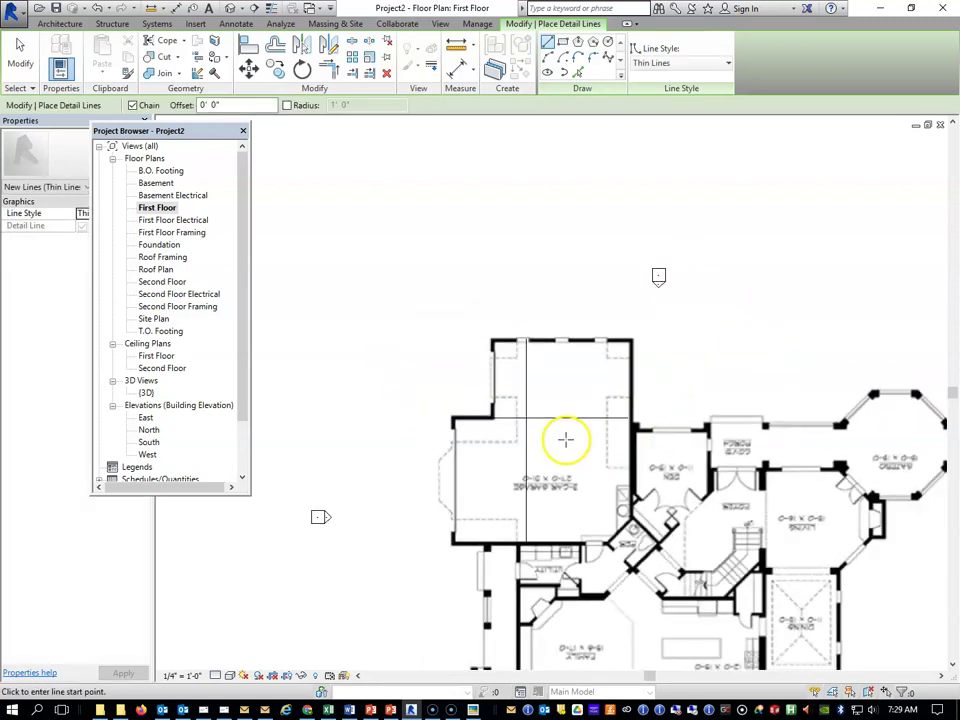
pyautogui.press('Escape')
# - Compare the garage's size label with the drawn lines and measure the dining room's outer wall with a vertical detail line
pyautogui.scroll(-2, 561, 553)
pyautogui.scroll(5, 540, 510)
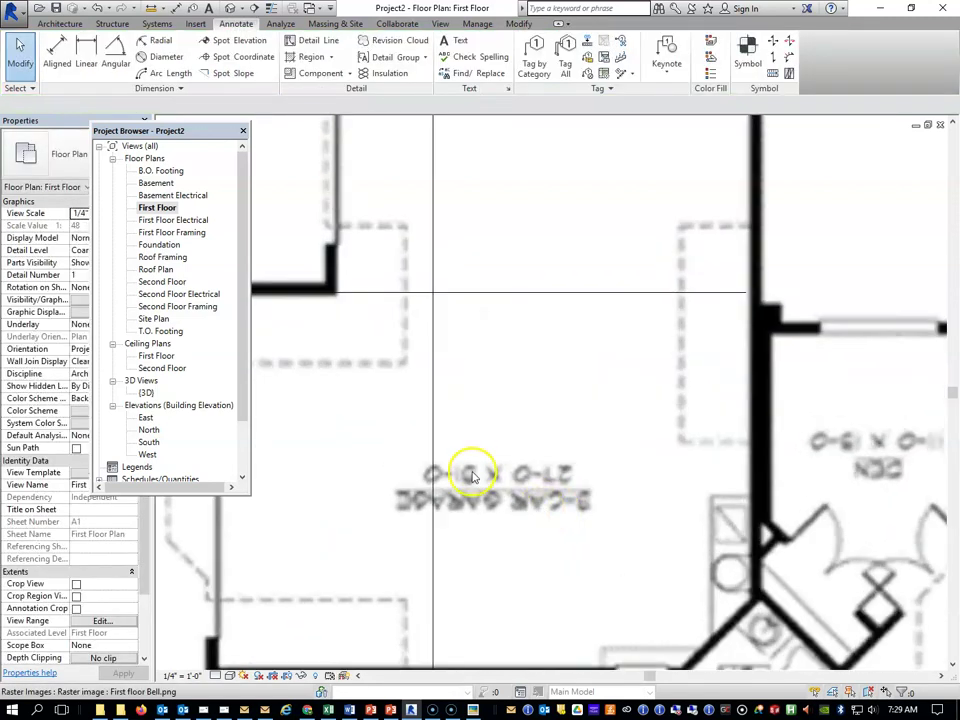
pyautogui.scroll(-3, 515, 510)
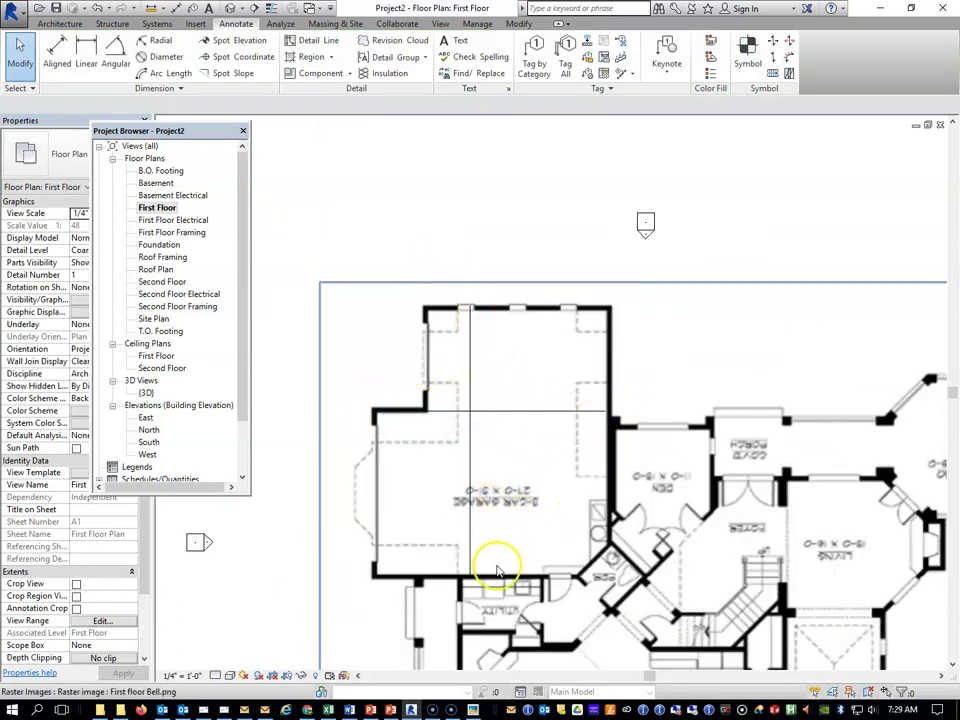
pyautogui.scroll(-4, 681, 553)
pyautogui.moveTo(722, 535); pyautogui.dragTo(589, 407, button='middle')
pyautogui.scroll(6, 583, 476)
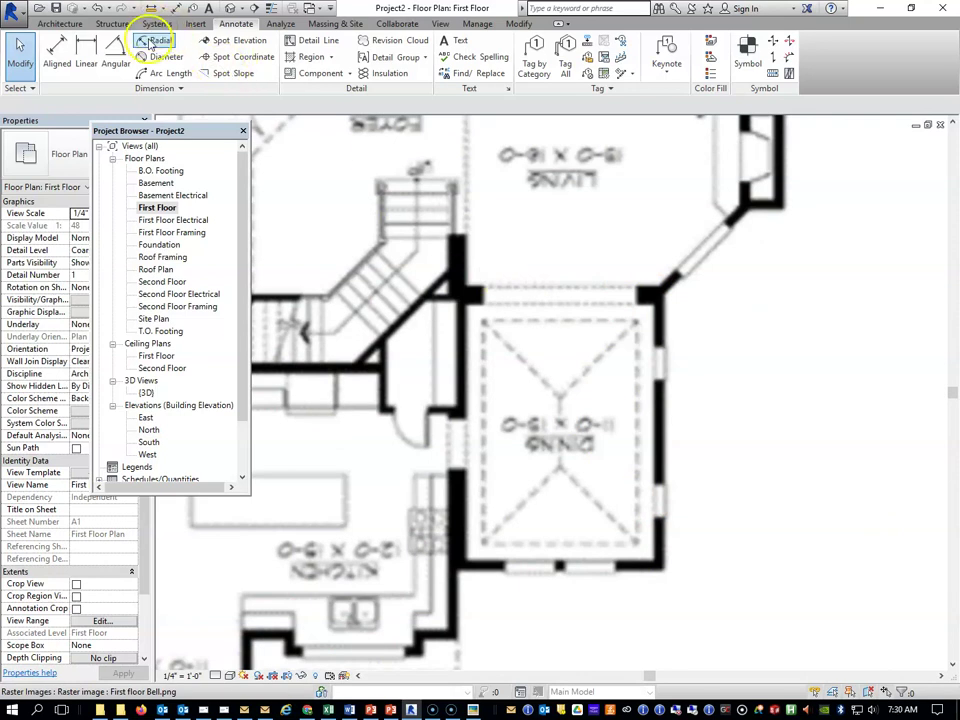
pyautogui.click(320, 40)
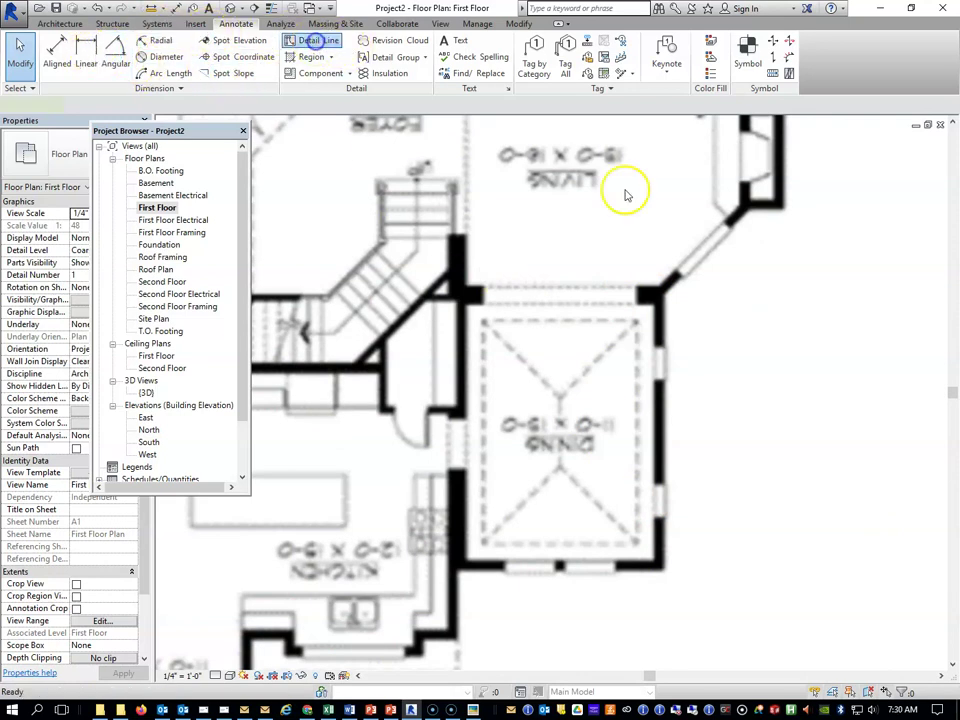
pyautogui.click(670, 297)
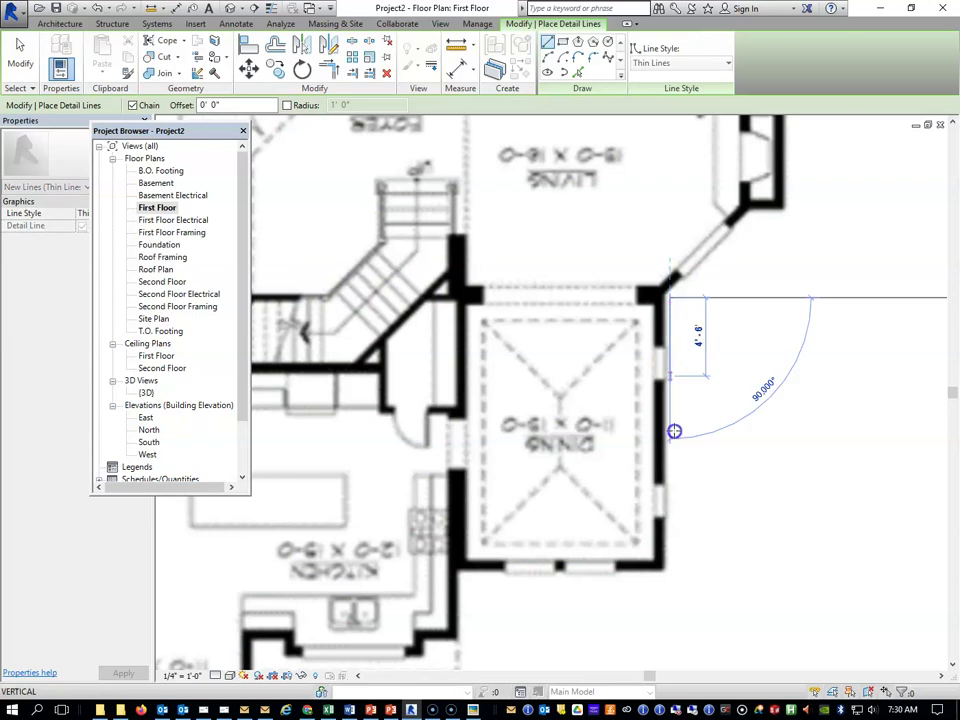
pyautogui.click(670, 545)
# - Examine the scaled floor plan image and its room size labels, from the garage and den to the family room and covered porch
pyautogui.scroll(-5, 660, 510)
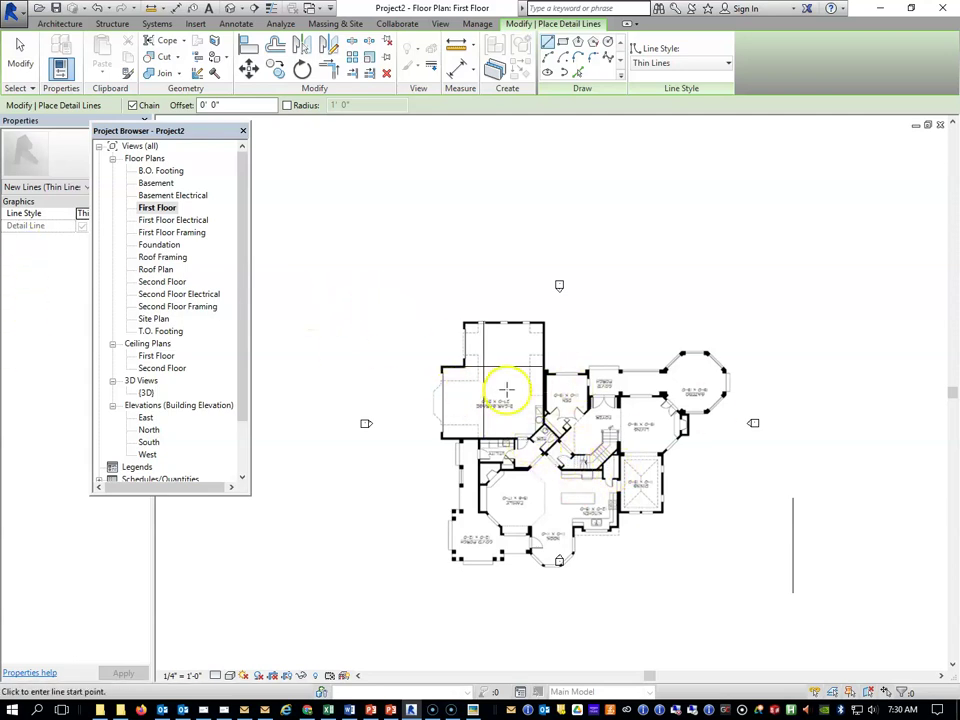
pyautogui.scroll(2, 592, 437)
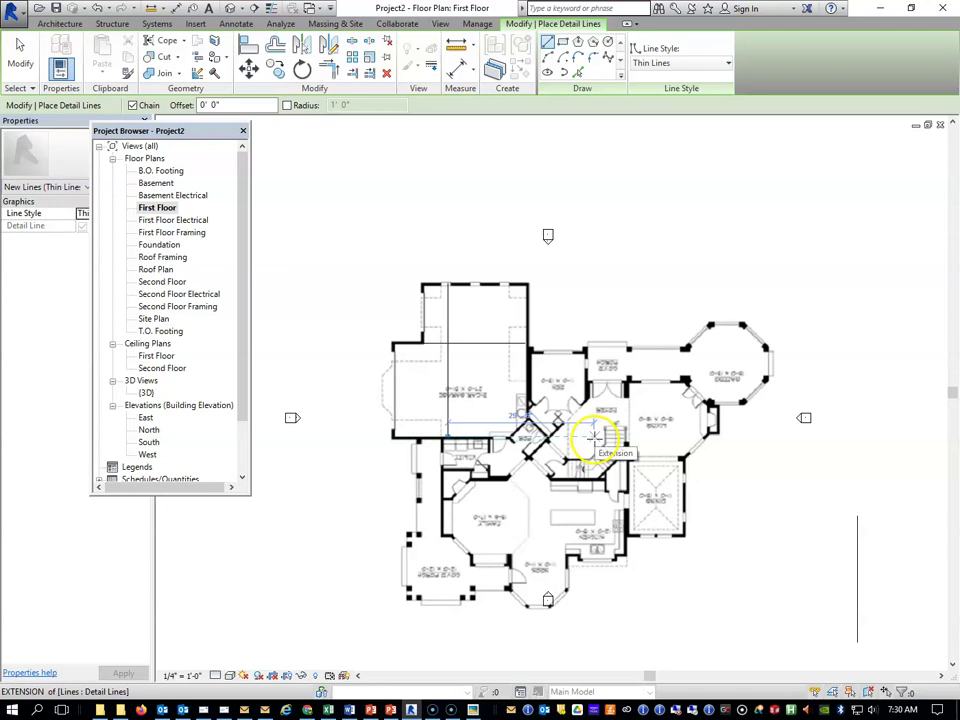
pyautogui.scroll(1, 586, 455)
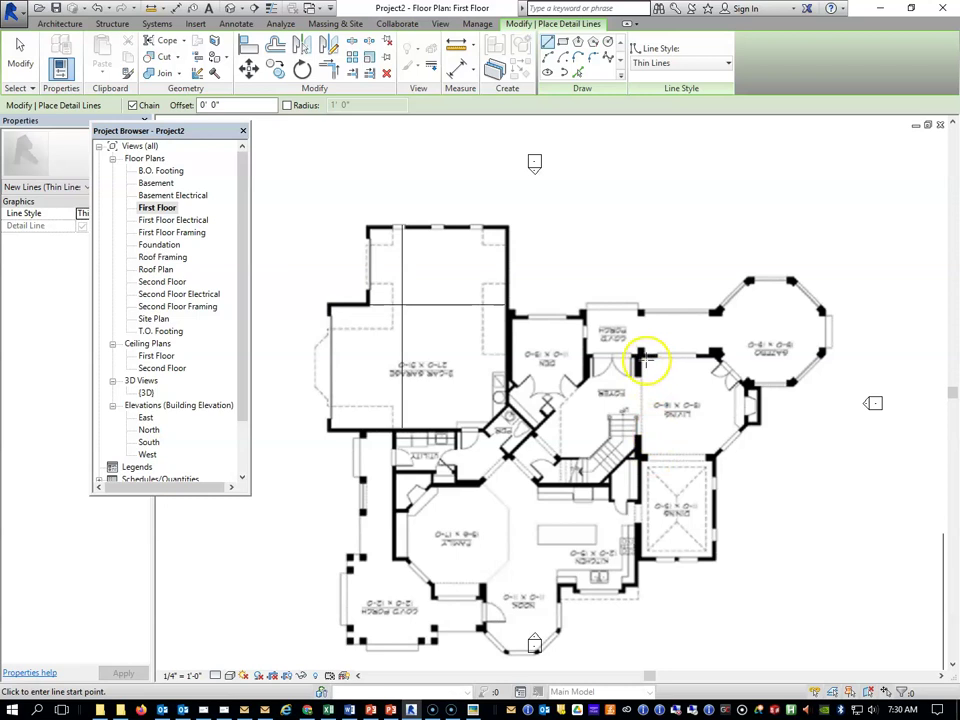
pyautogui.scroll(-1, 645, 357)
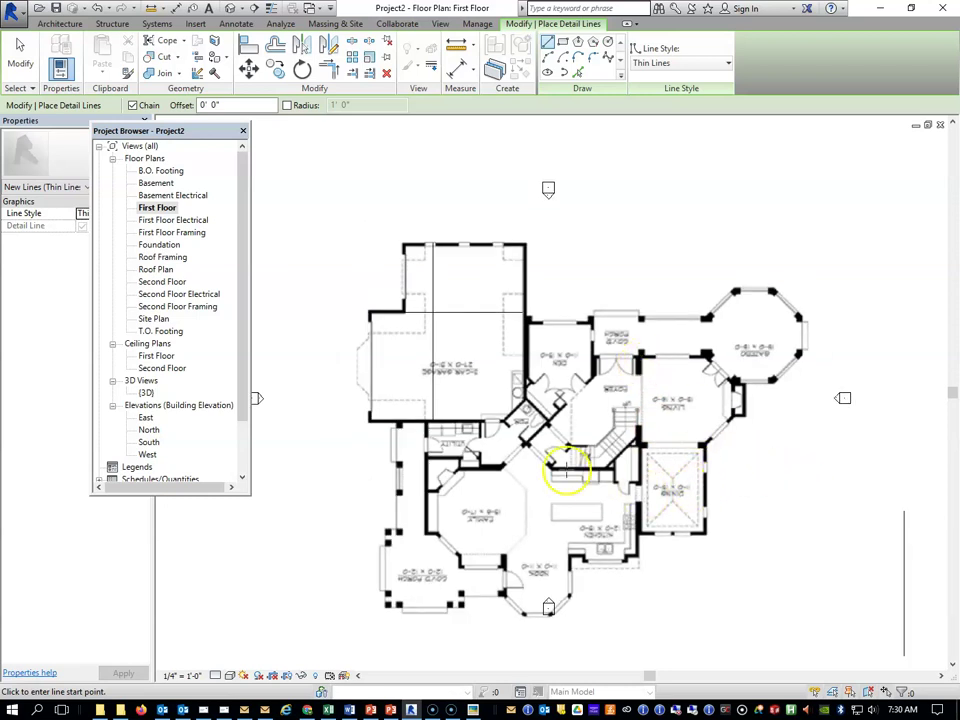
pyautogui.scroll(-1, 590, 480)
pyautogui.scroll(3, 594, 494)
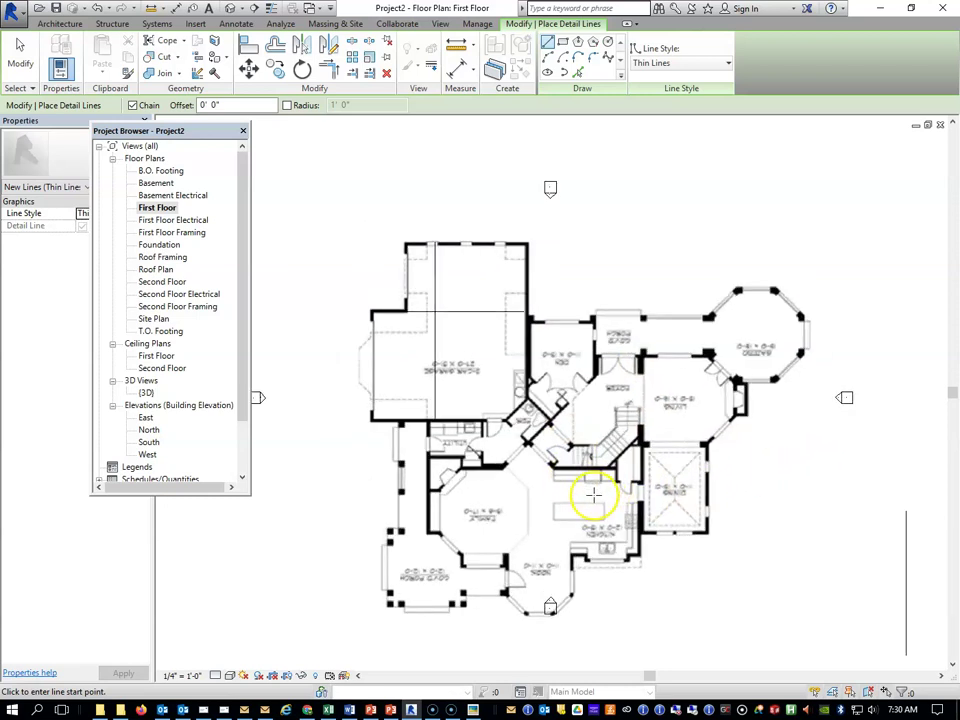
pyautogui.scroll(-2, 594, 494)
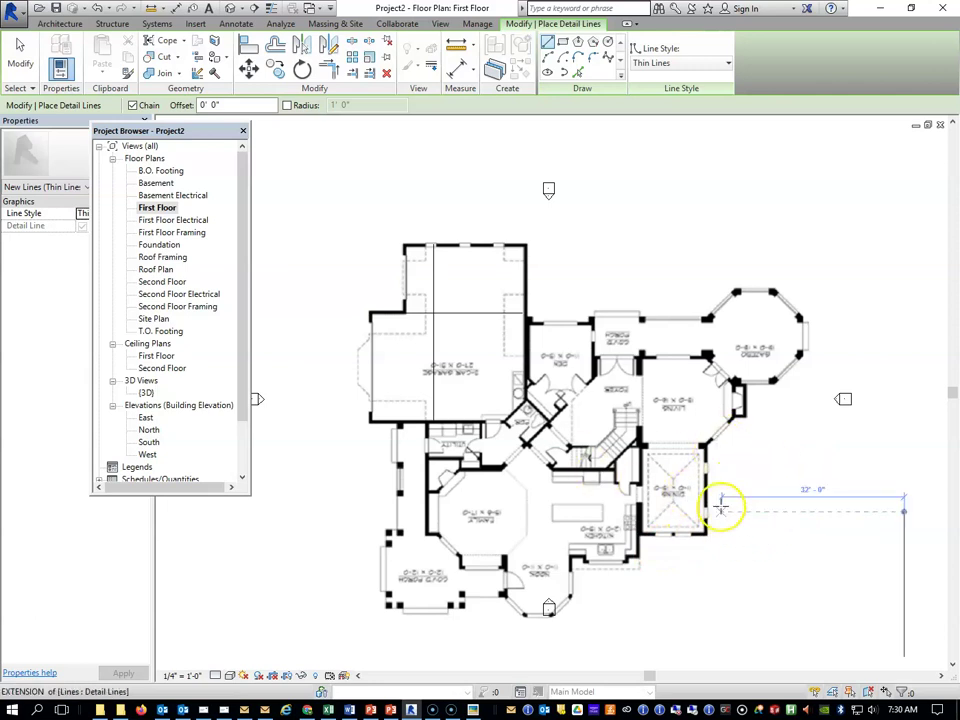
pyautogui.scroll(-1, 684, 486)
pyautogui.scroll(4, 576, 412)
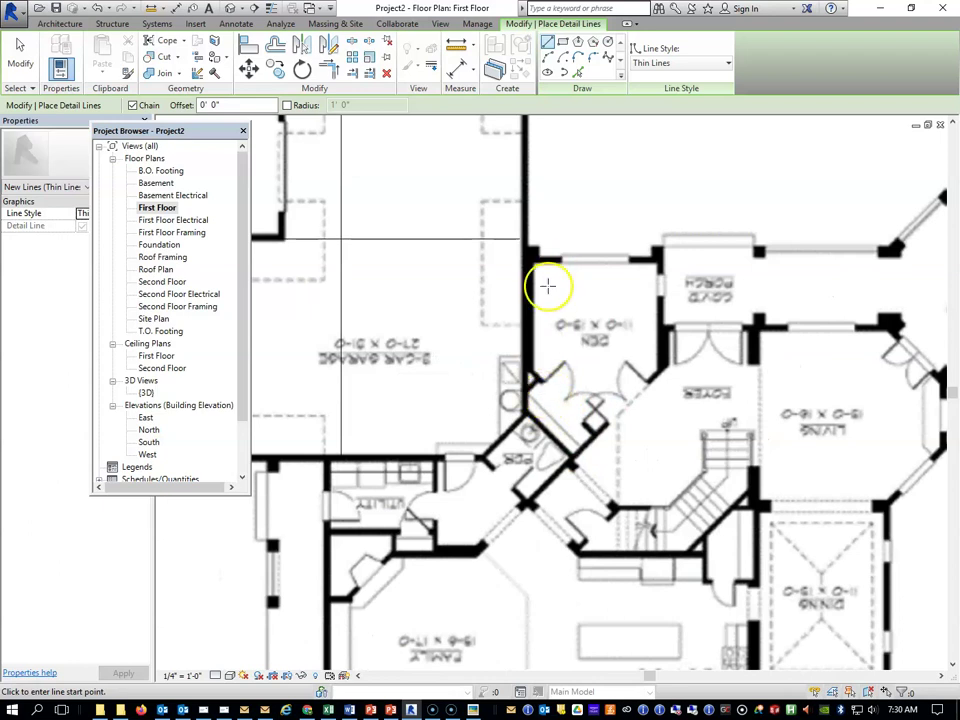
pyautogui.scroll(-4, 727, 410)
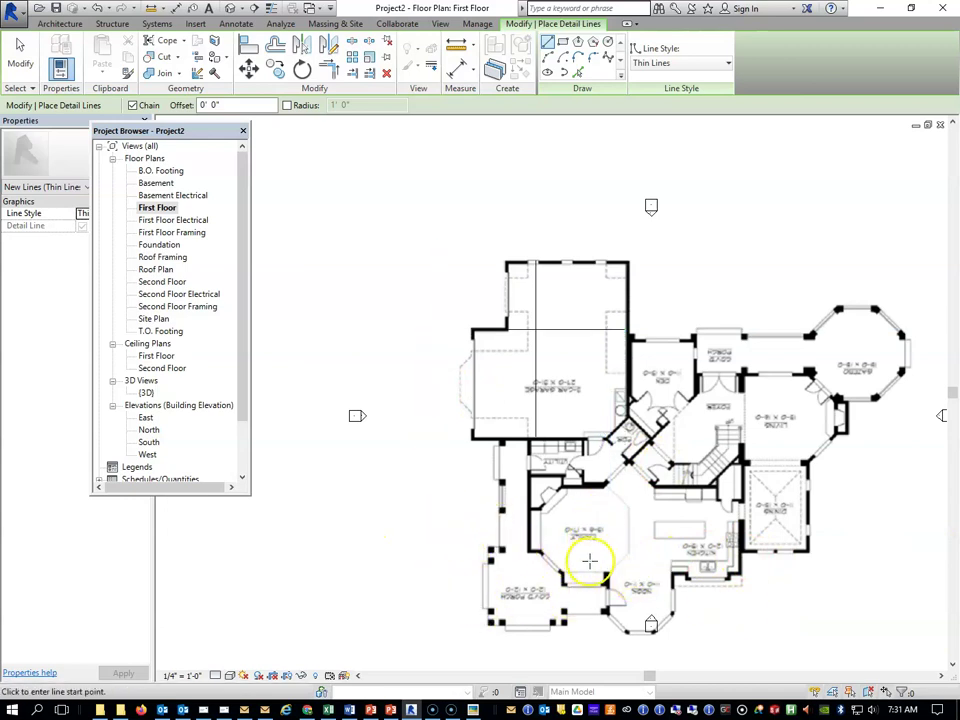
pyautogui.scroll(-1, 584, 571)
pyautogui.scroll(3, 590, 595)
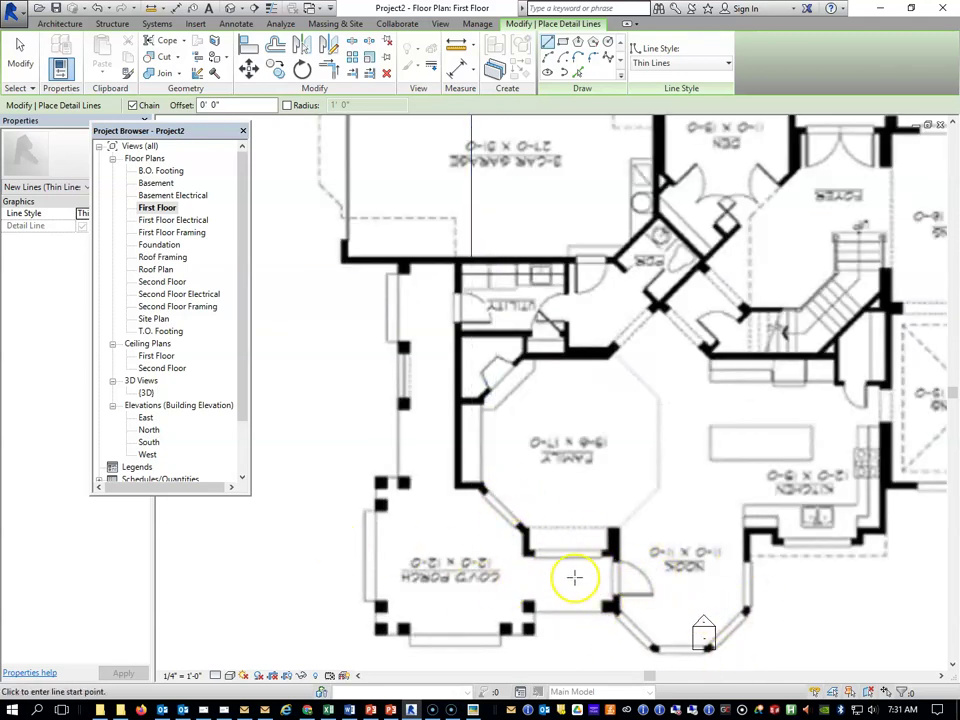
pyautogui.scroll(-2, 459, 536)
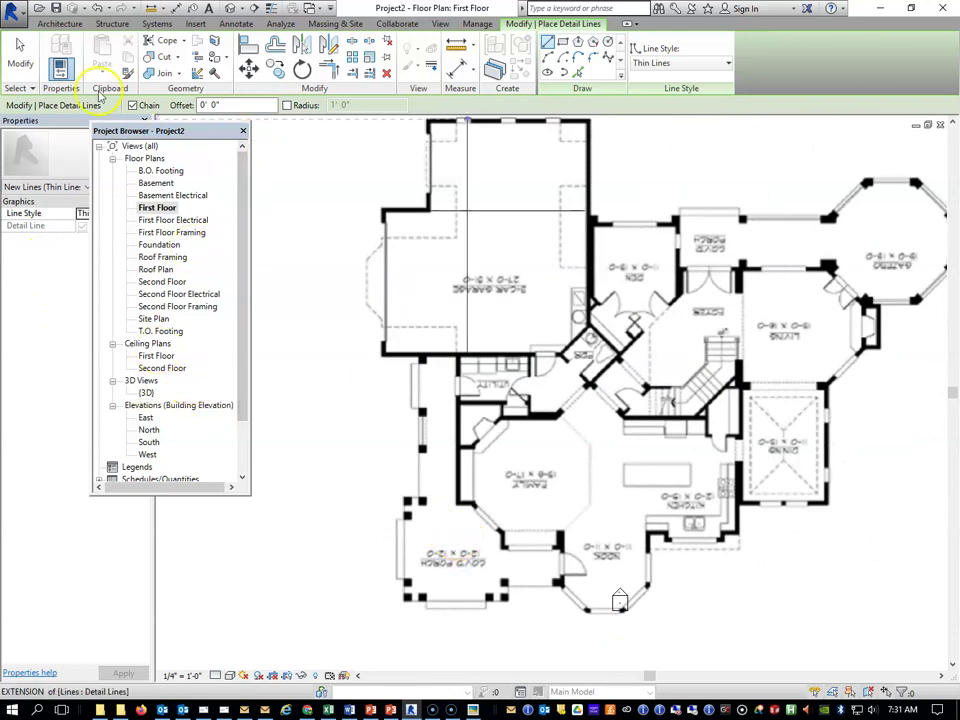
# - Move the Project Browser off the Properties palette and delete the vertical 31' and horizontal 27' detail lines over the garage
pyautogui.moveTo(202, 136); pyautogui.dragTo(314, 142)
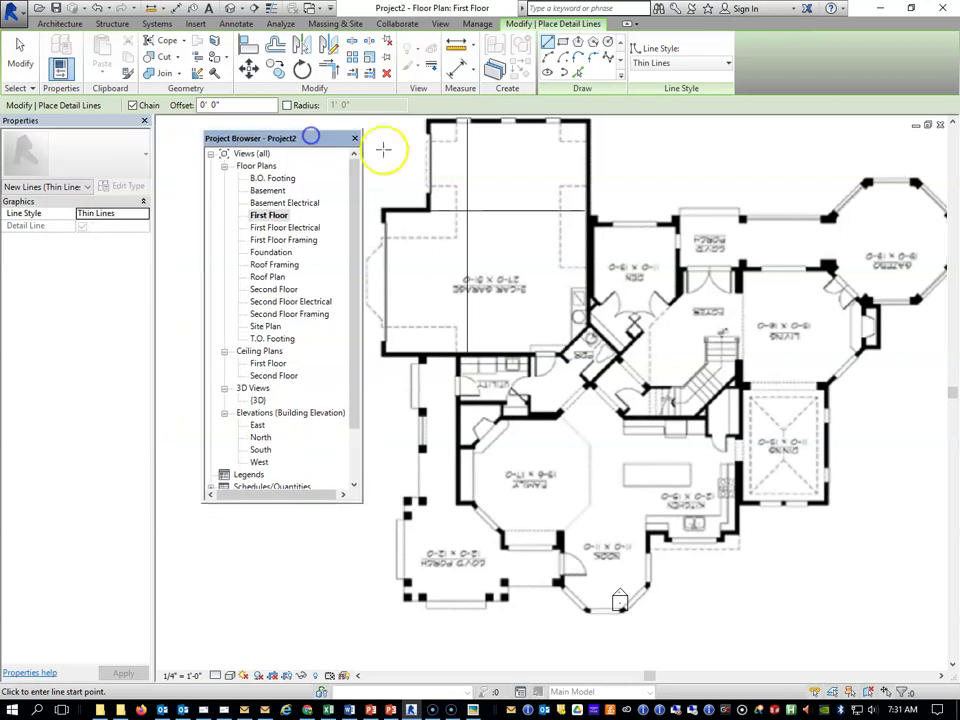
pyautogui.press('Escape')
pyautogui.press('Escape')
pyautogui.click(468, 183)
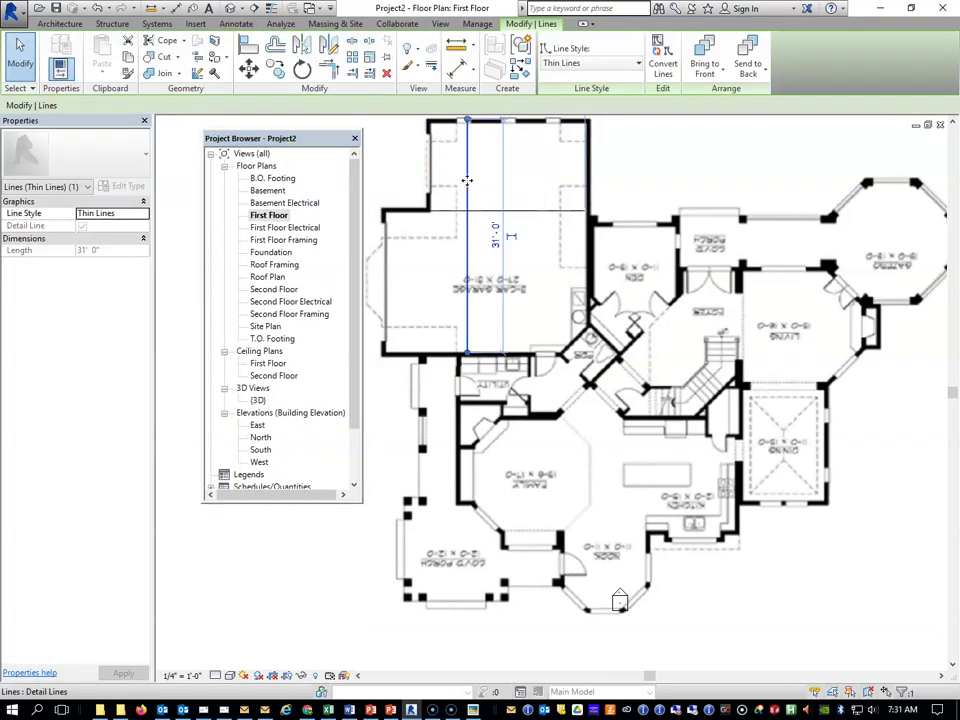
pyautogui.press('Delete')
pyautogui.click(489, 217)
pyautogui.press('Delete')
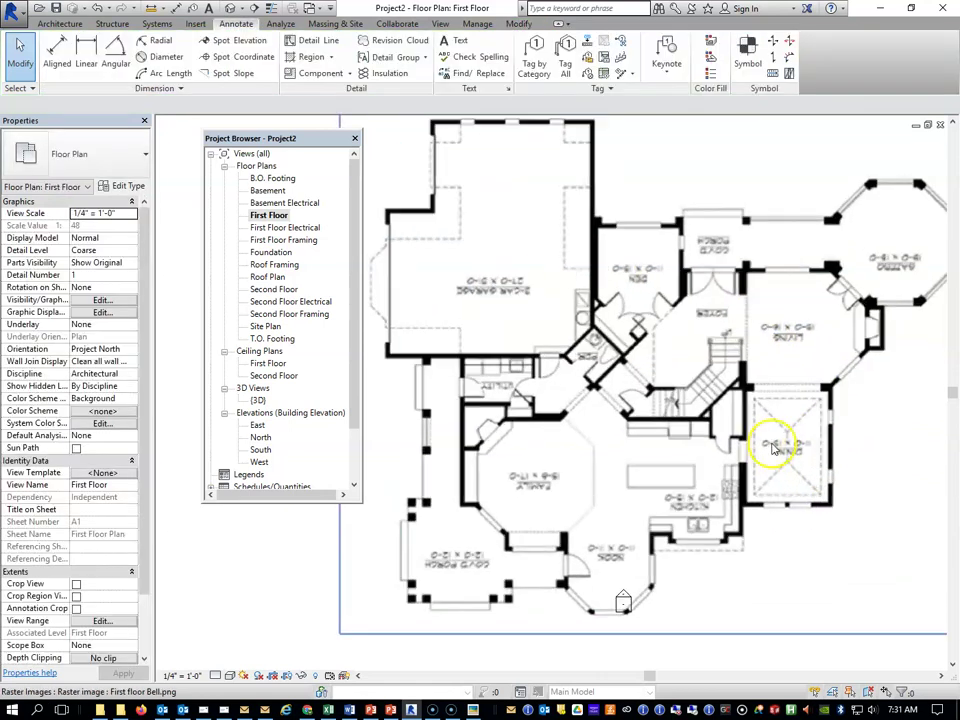
# - Start an architectural wall in the First Floor plan with the type Exterior - Wood Siding on Wood Stud
pyautogui.scroll(-3, 714, 395)
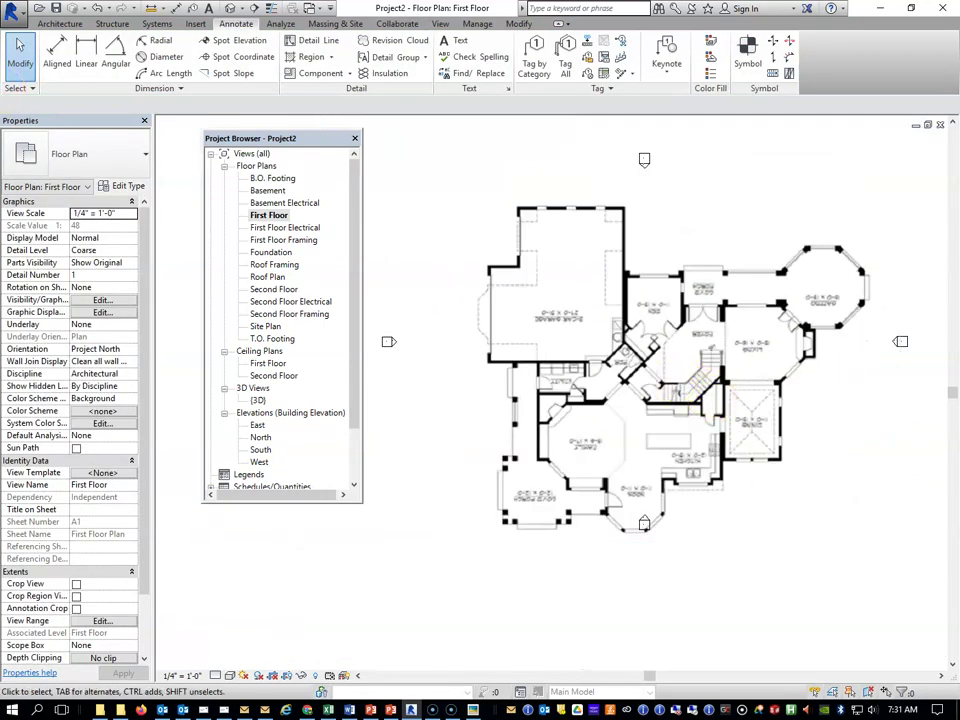
pyautogui.click(60, 23)
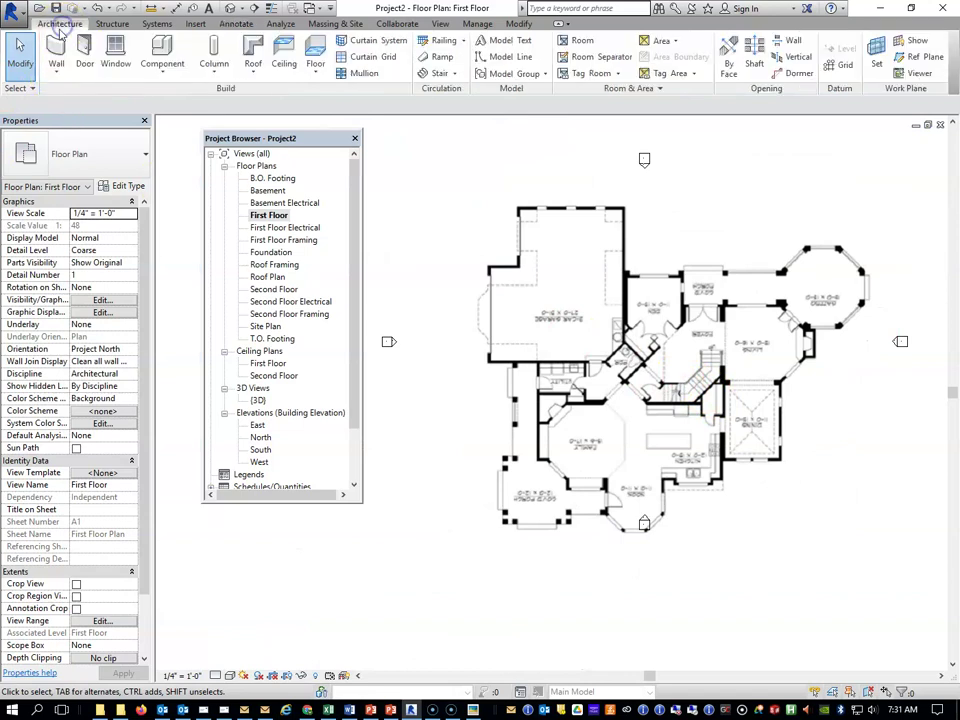
pyautogui.click(56, 76)
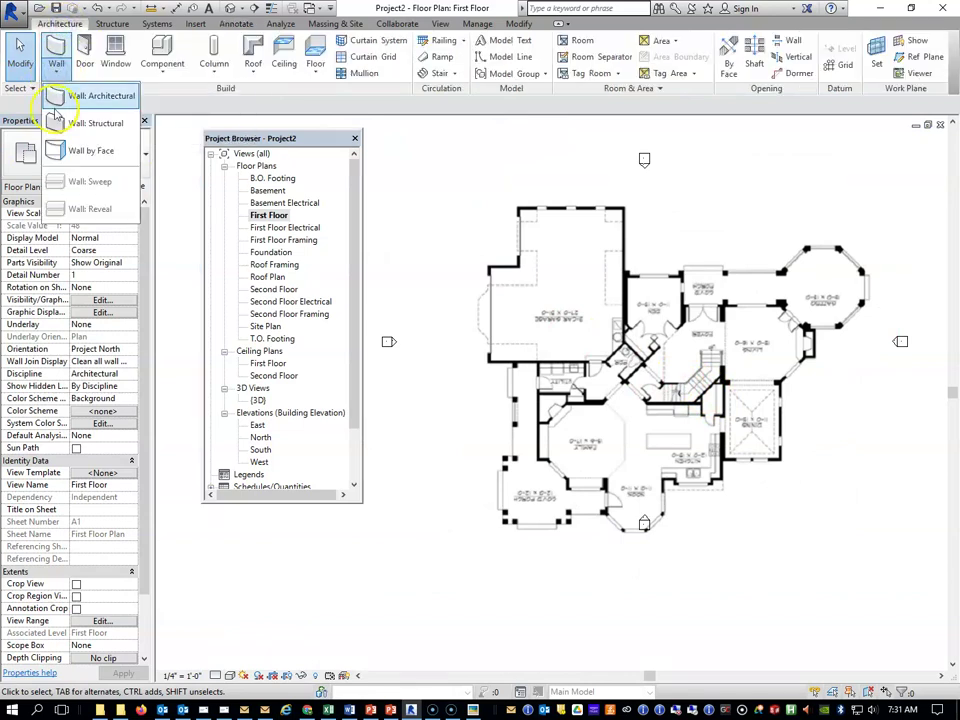
pyautogui.click(66, 96)
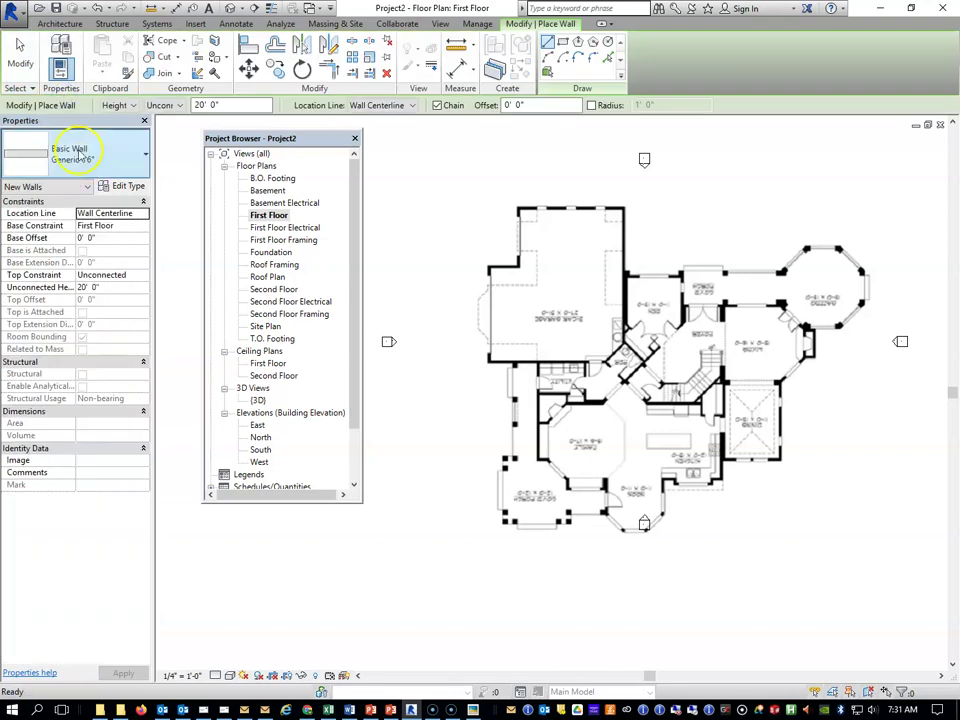
pyautogui.click(145, 162)
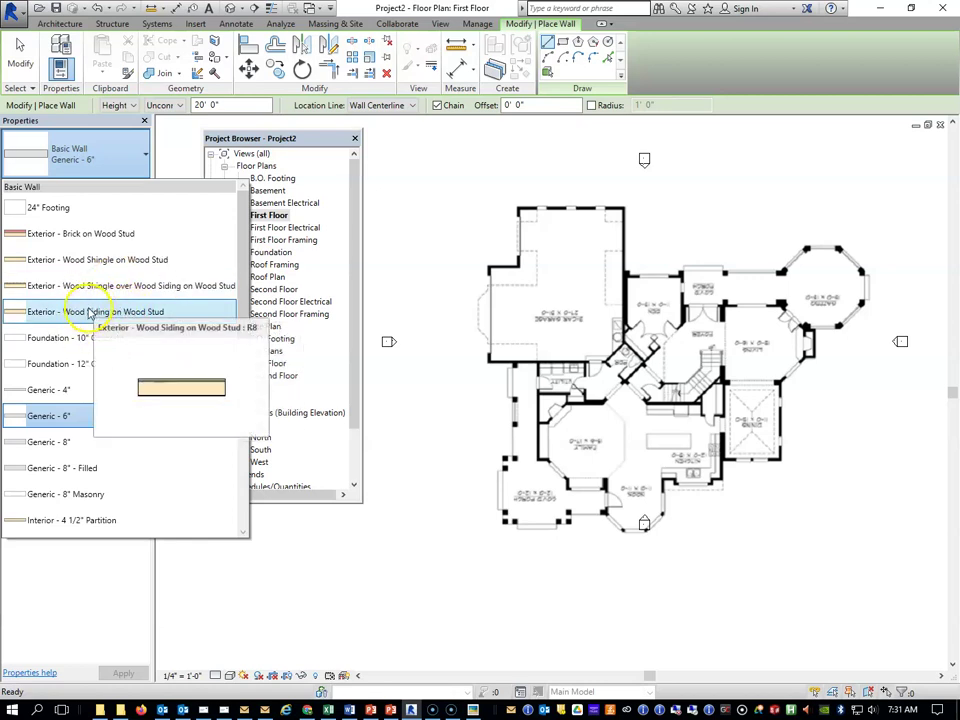
pyautogui.click(91, 312)
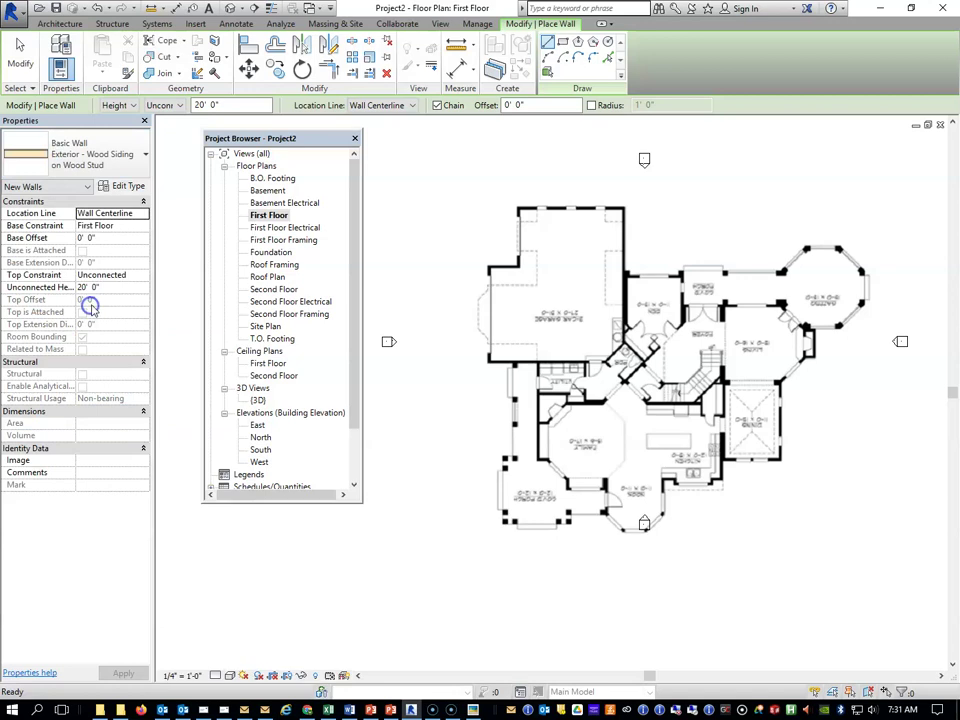
# - Set the new walls' base constraint to Foundation and their top constraint to Up to level: First Floor
pyautogui.click(135, 227)
pyautogui.click(144, 228)
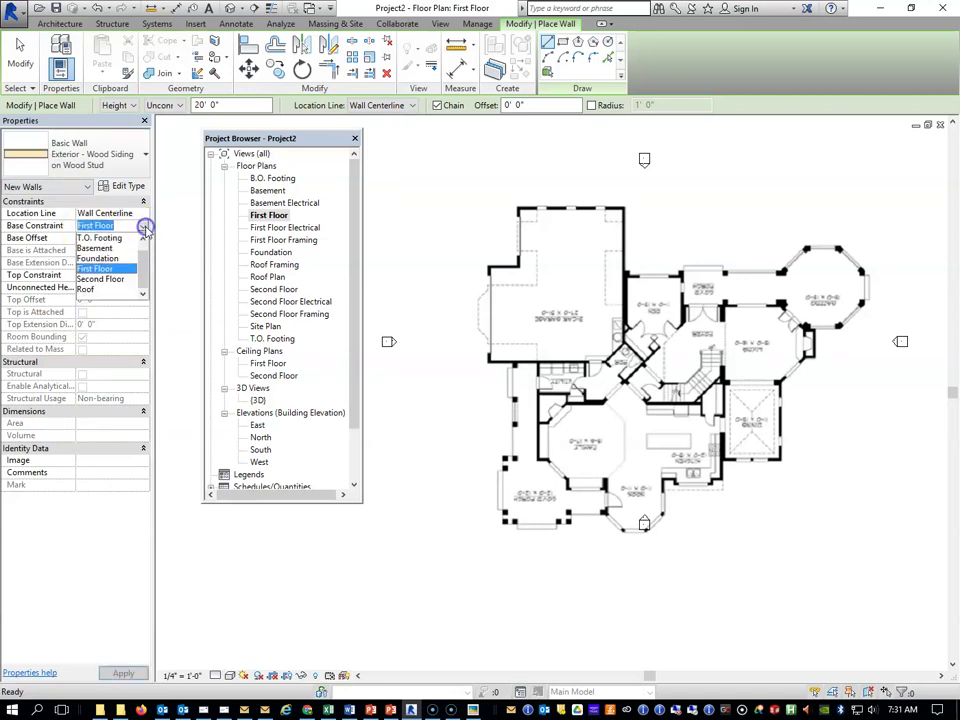
pyautogui.moveTo(144, 263); pyautogui.dragTo(144, 262)
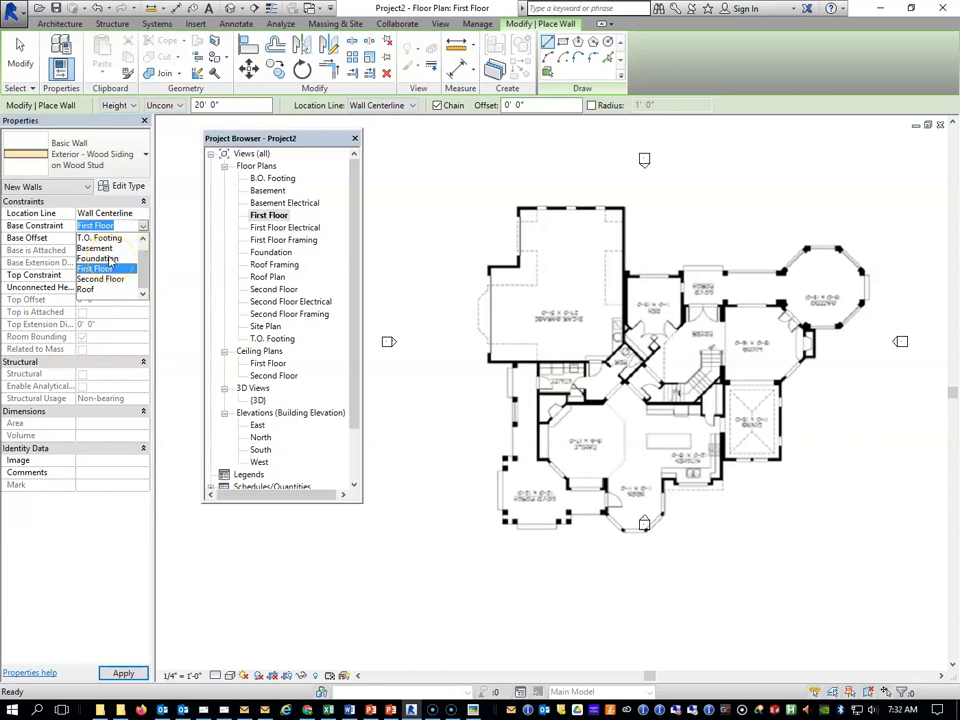
pyautogui.click(100, 258)
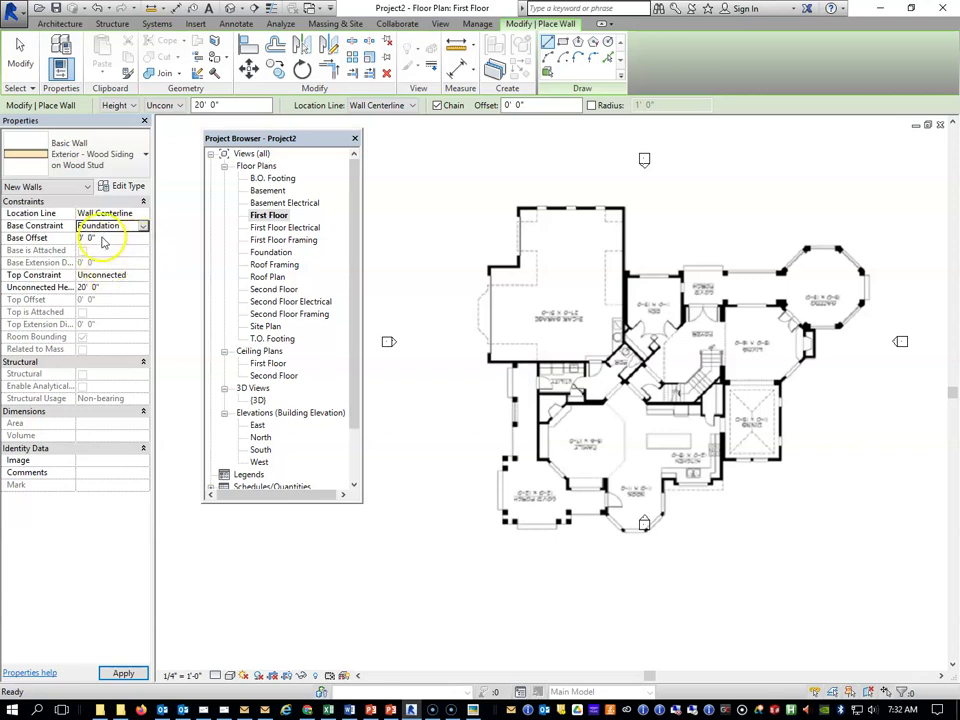
pyautogui.click(139, 276)
pyautogui.click(143, 276)
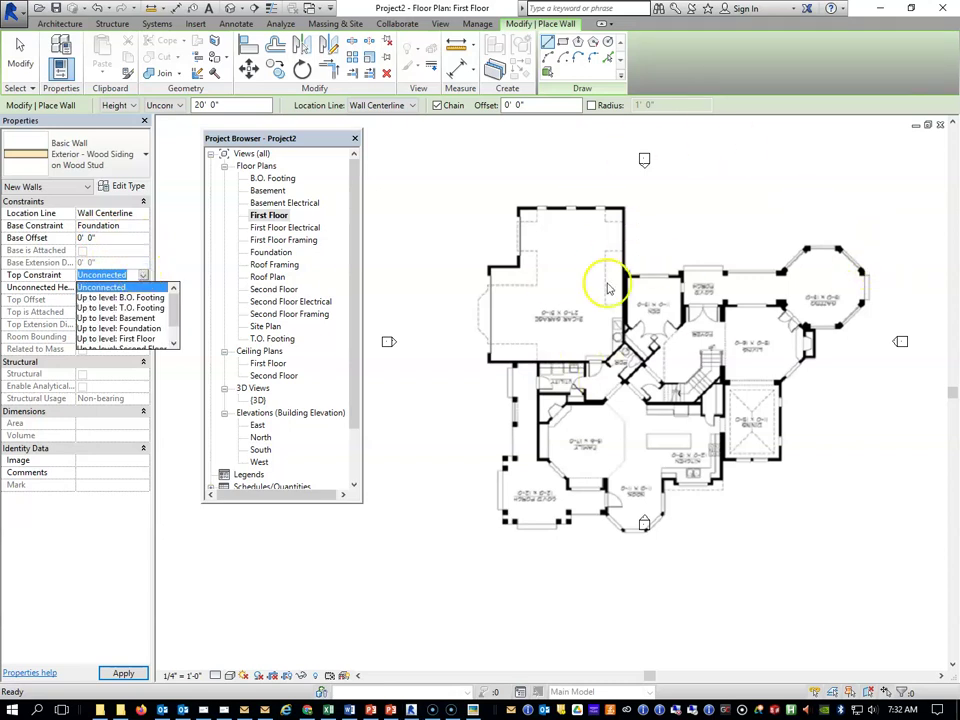
pyautogui.moveTo(176, 323); pyautogui.dragTo(178, 337)
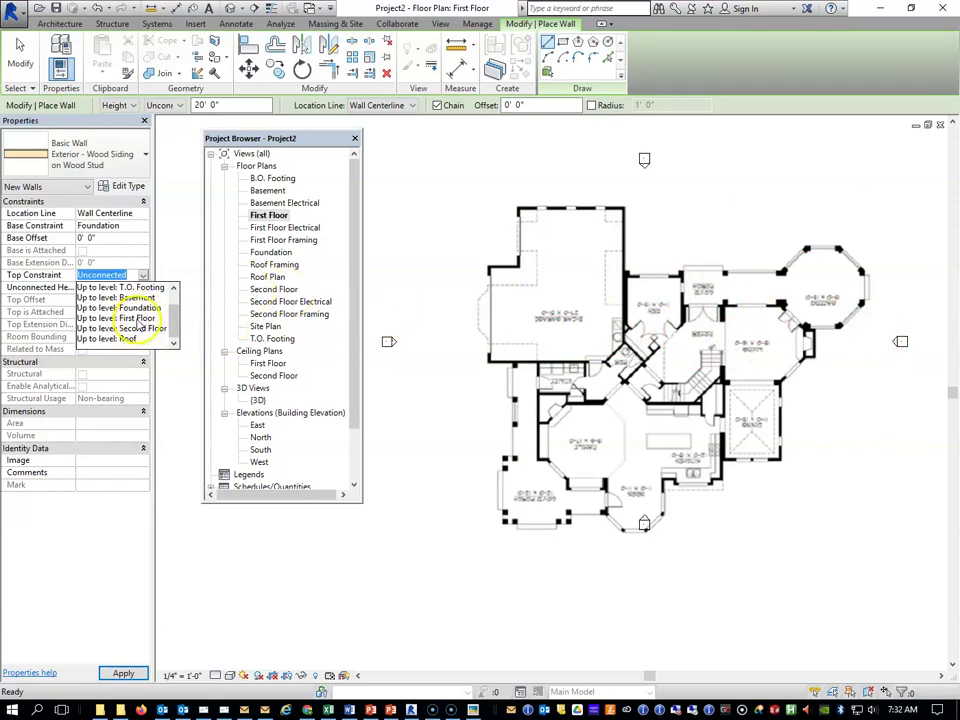
pyautogui.click(137, 318)
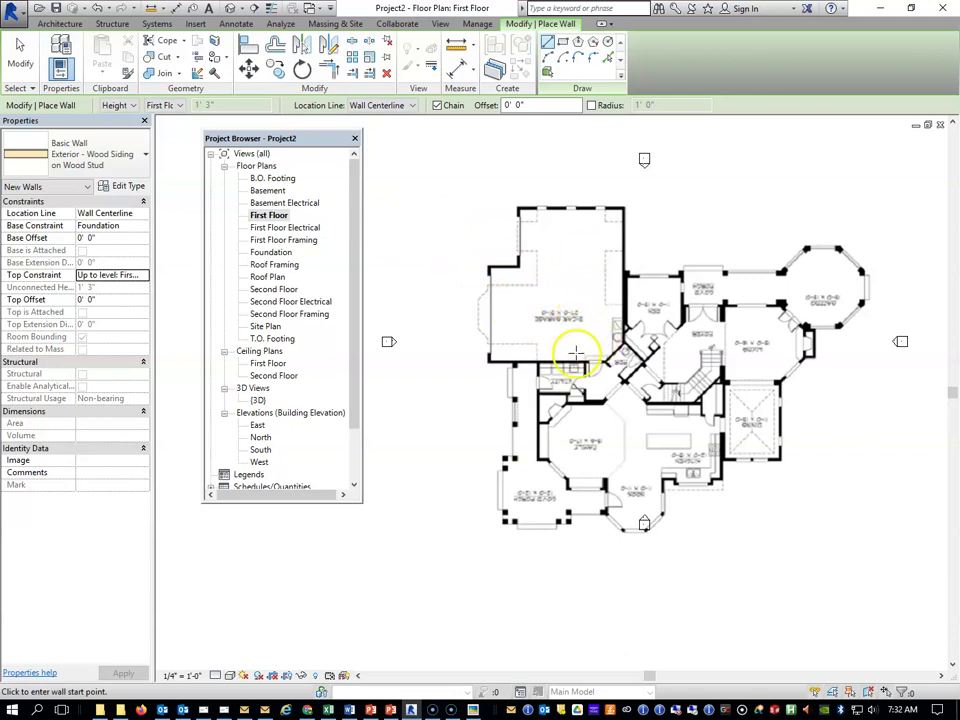
# - Trace the 3-car garage's outline with a closed chain of seven walls, including the jog and the diagonal corner by the powder room
pyautogui.scroll(1, 585, 370)
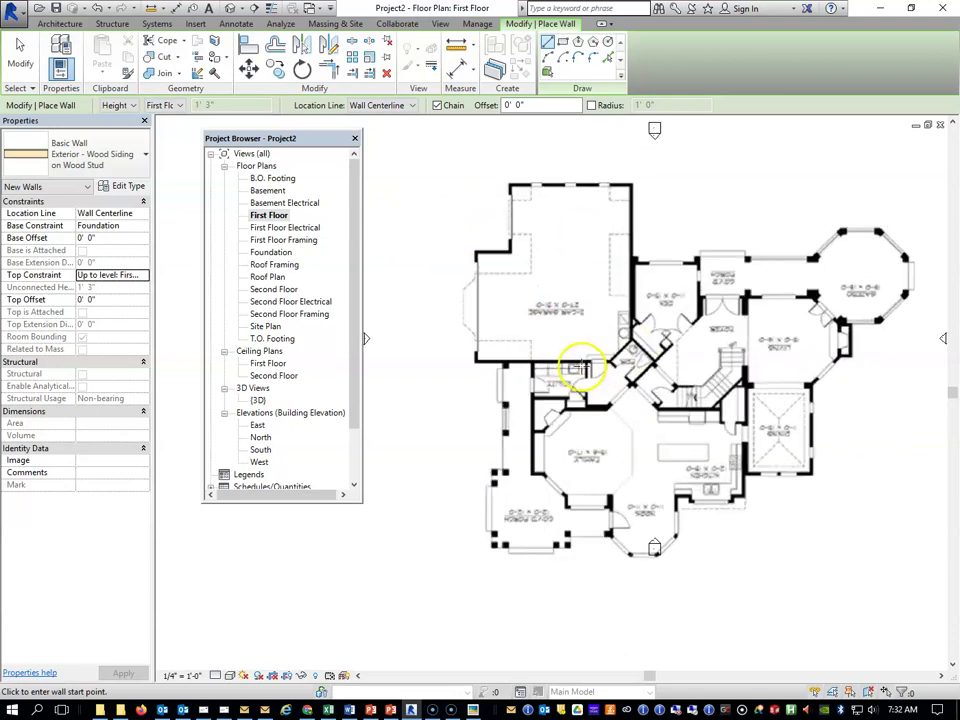
pyautogui.scroll(1, 580, 368)
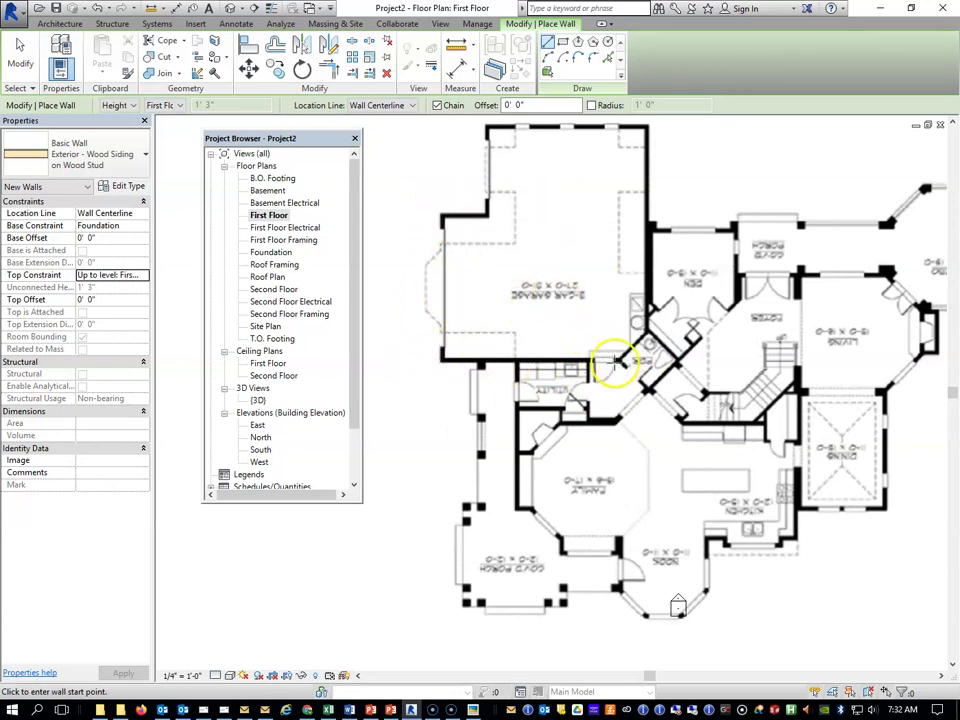
pyautogui.click(619, 361)
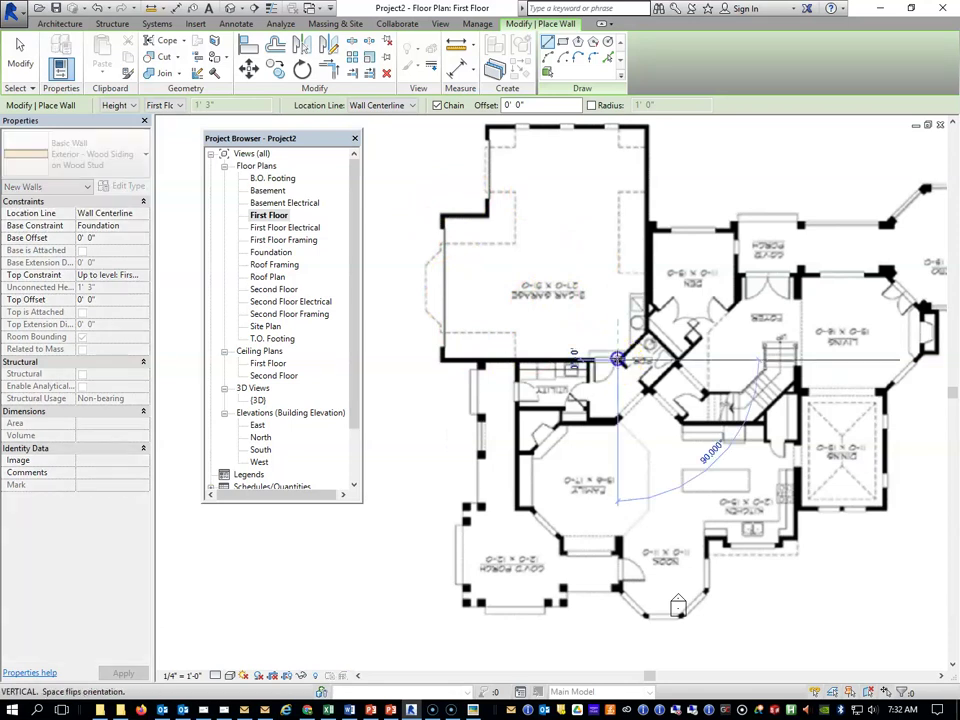
pyautogui.click(443, 361)
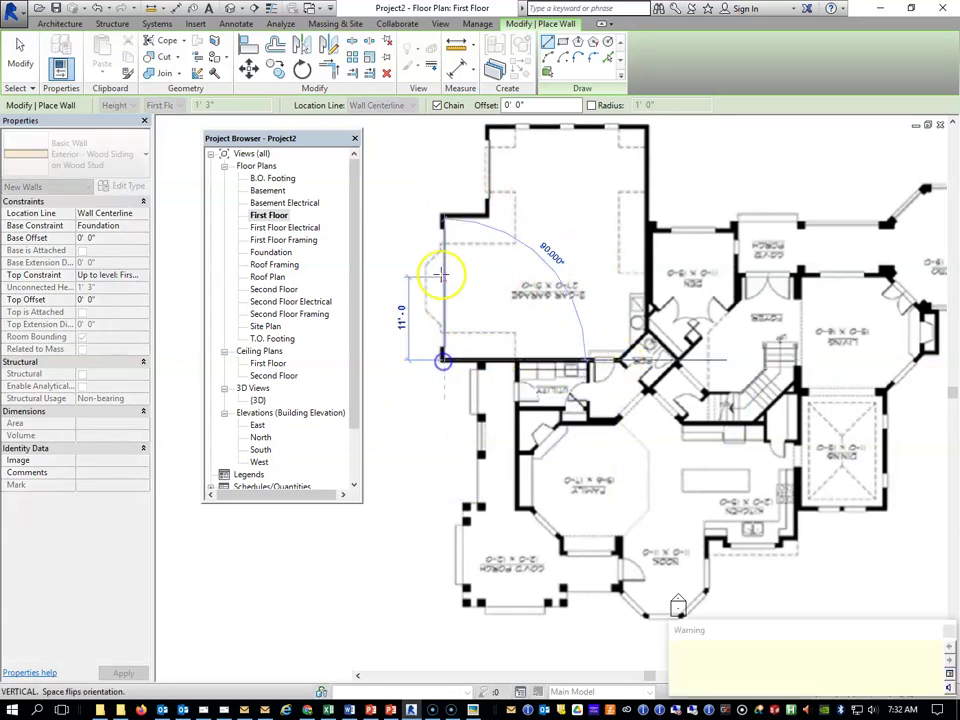
pyautogui.click(443, 217)
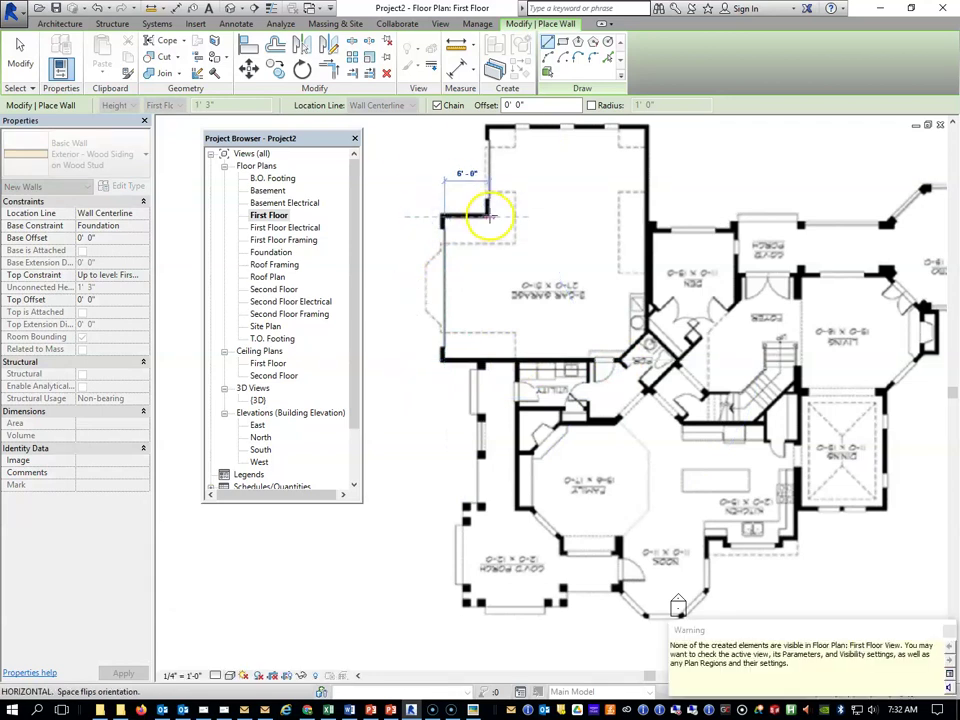
pyautogui.click(489, 215)
pyautogui.click(489, 126)
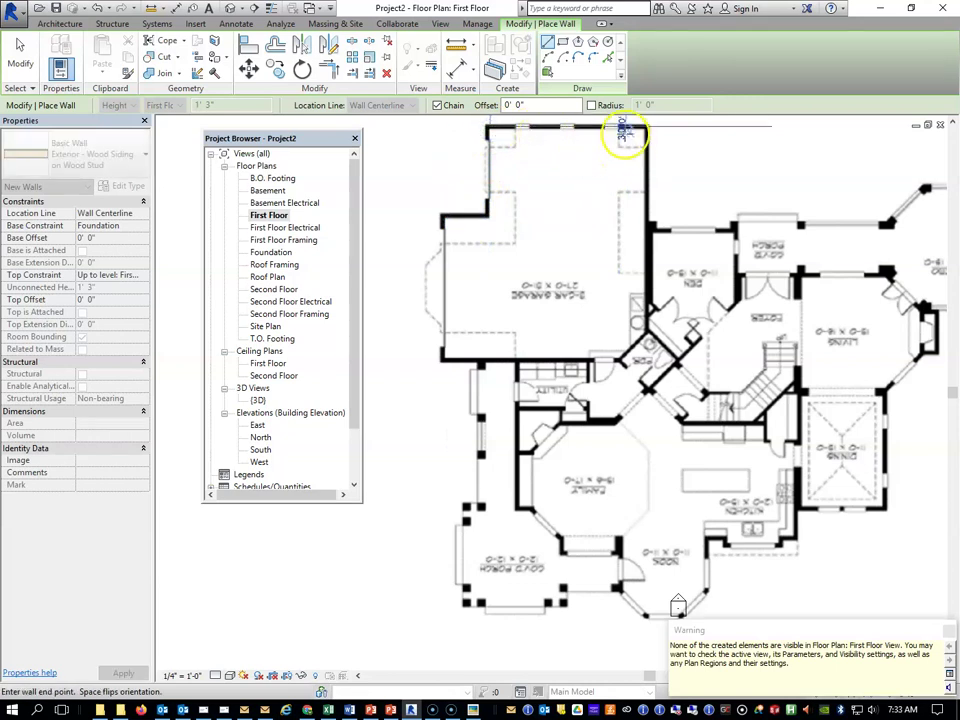
pyautogui.click(647, 127)
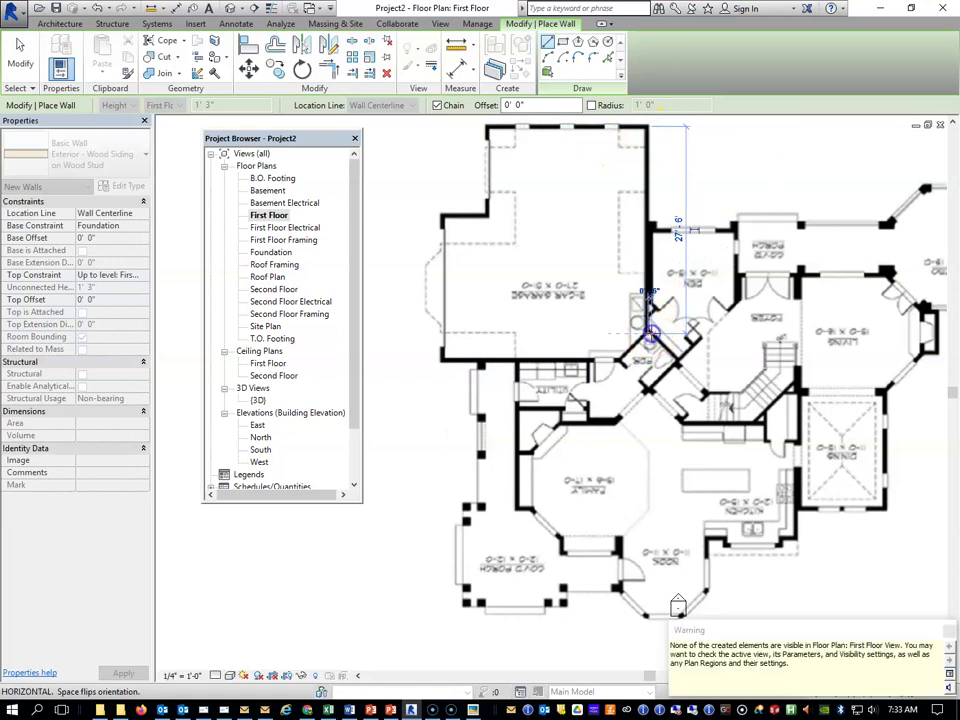
pyautogui.click(647, 334)
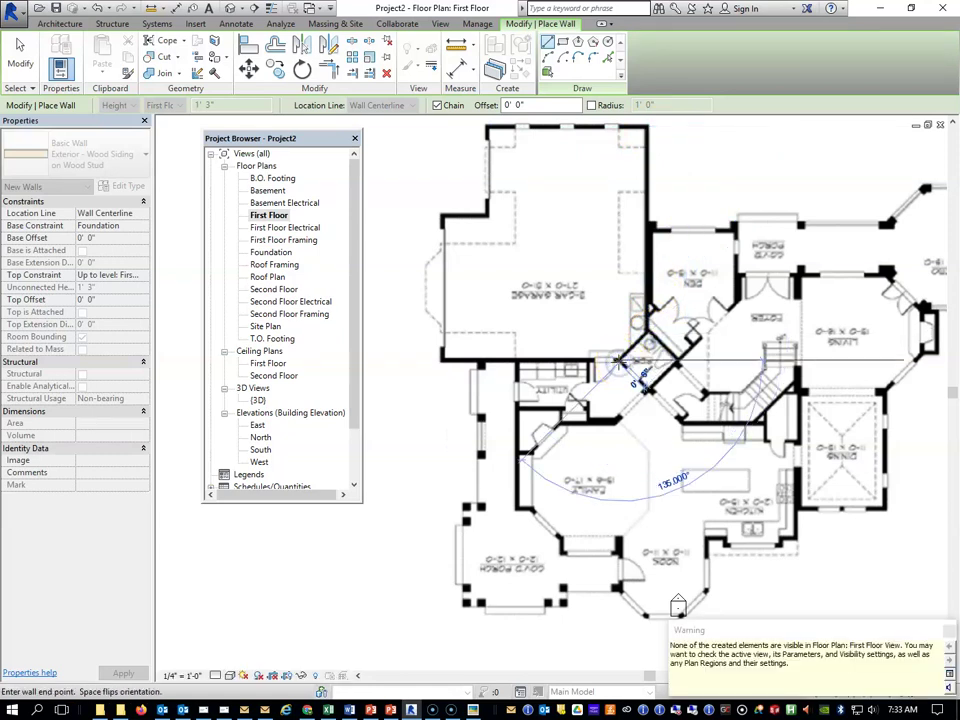
pyautogui.press('Escape')
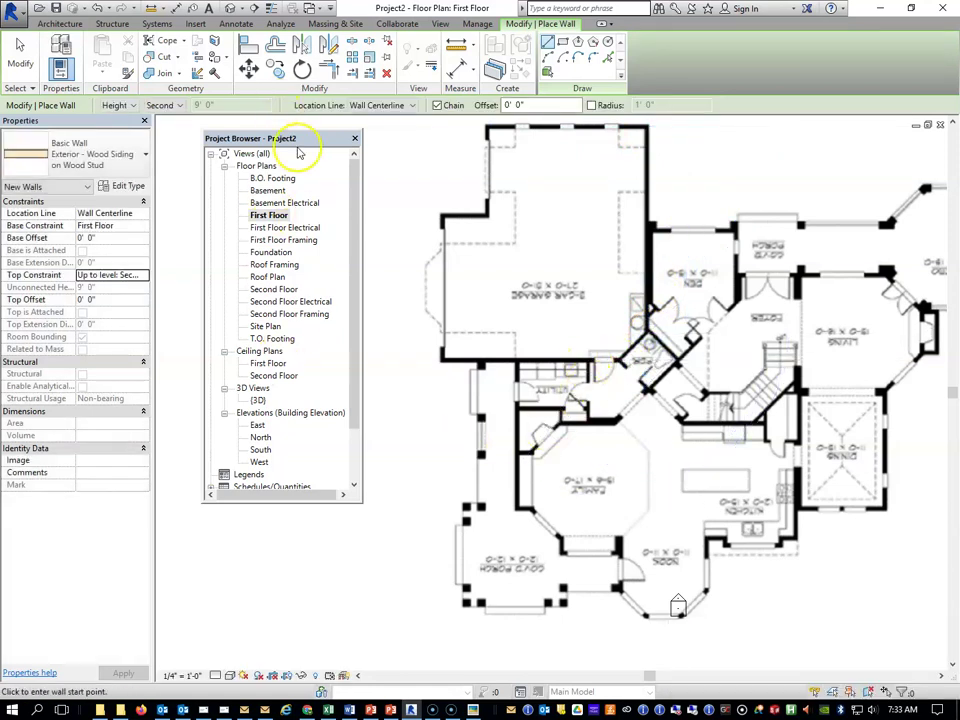
pyautogui.moveTo(251, 135)
pyautogui.mouseDown()
pyautogui.moveTo(422, 259)
pyautogui.moveTo(330, 281)
pyautogui.mouseUp()
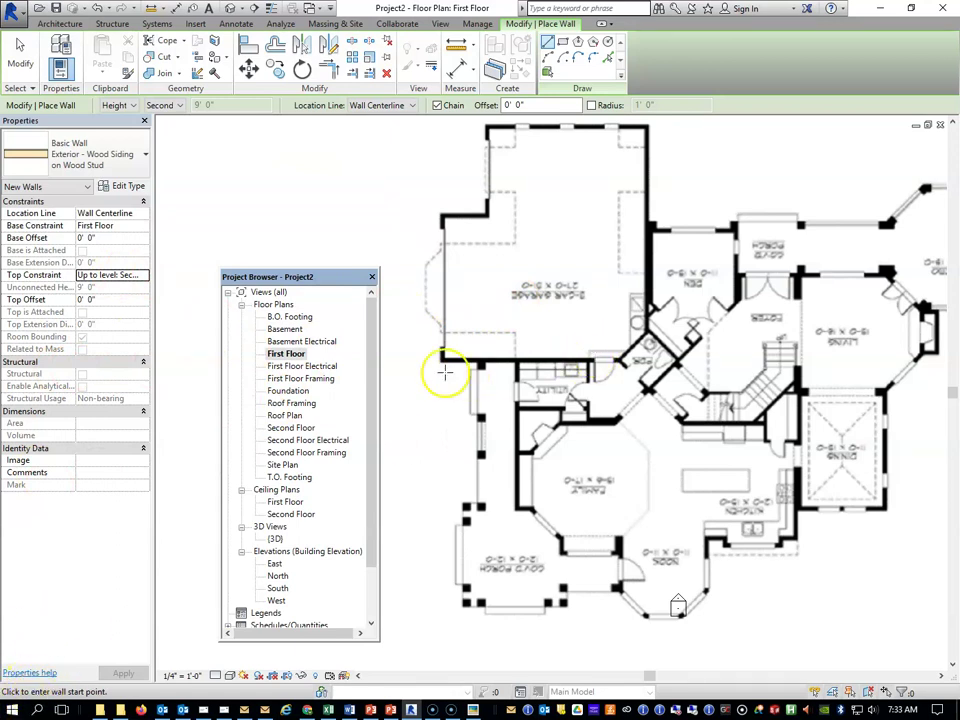
pyautogui.press('Escape')
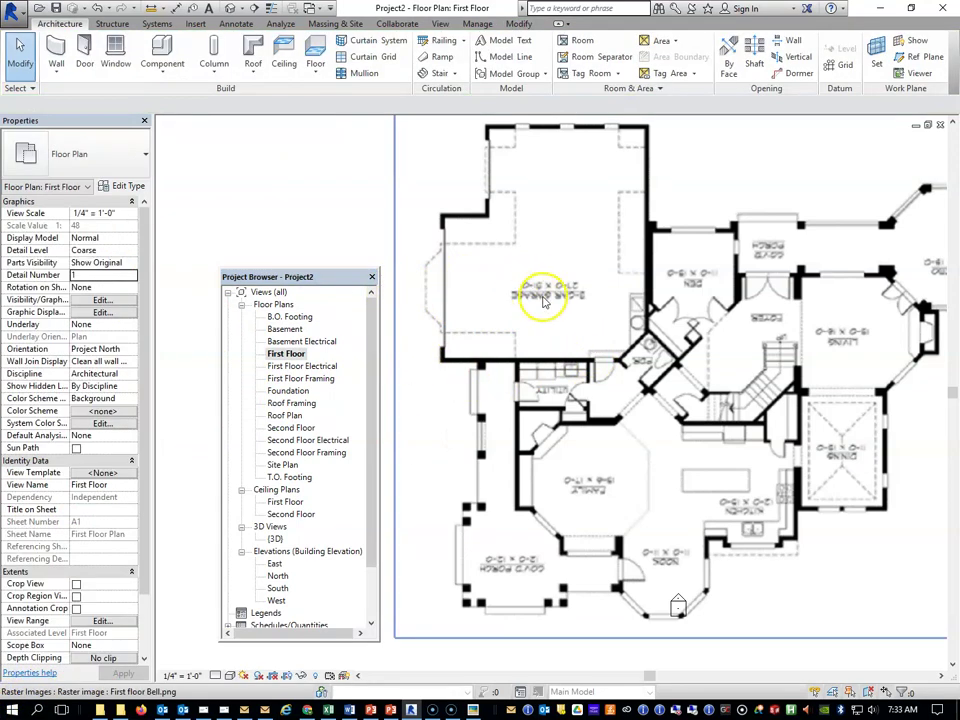
# - Move the Project Browser clear of the plan and inspect the garage walls in the {3D} view
pyautogui.scroll(2, 545, 300)
pyautogui.scroll(-5, 545, 305)
pyautogui.moveTo(333, 288); pyautogui.dragTo(277, 150)
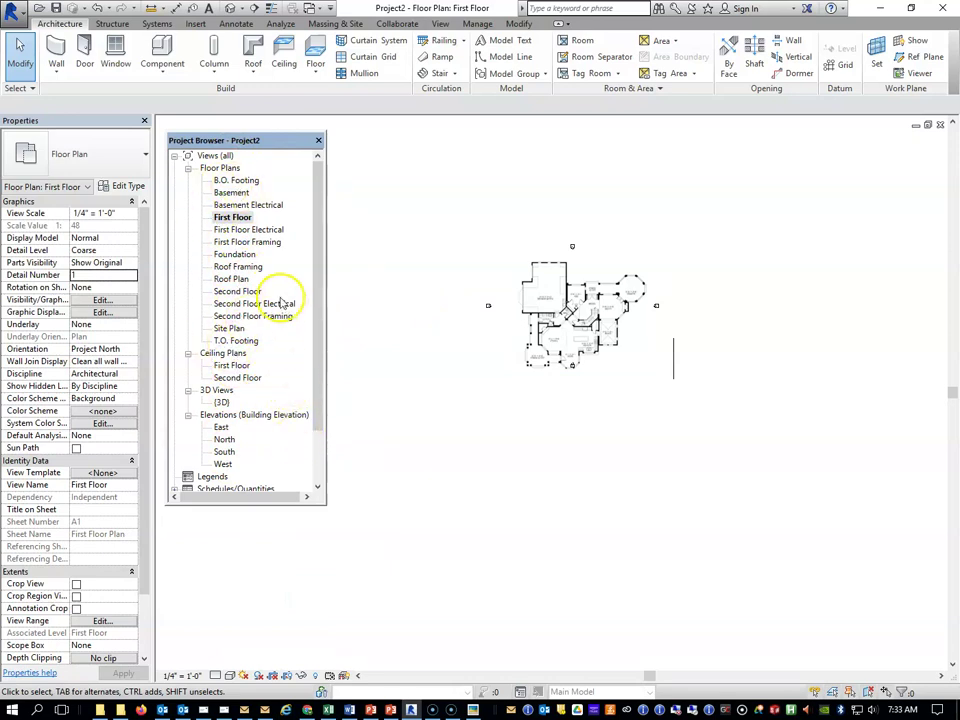
pyautogui.click(222, 402)
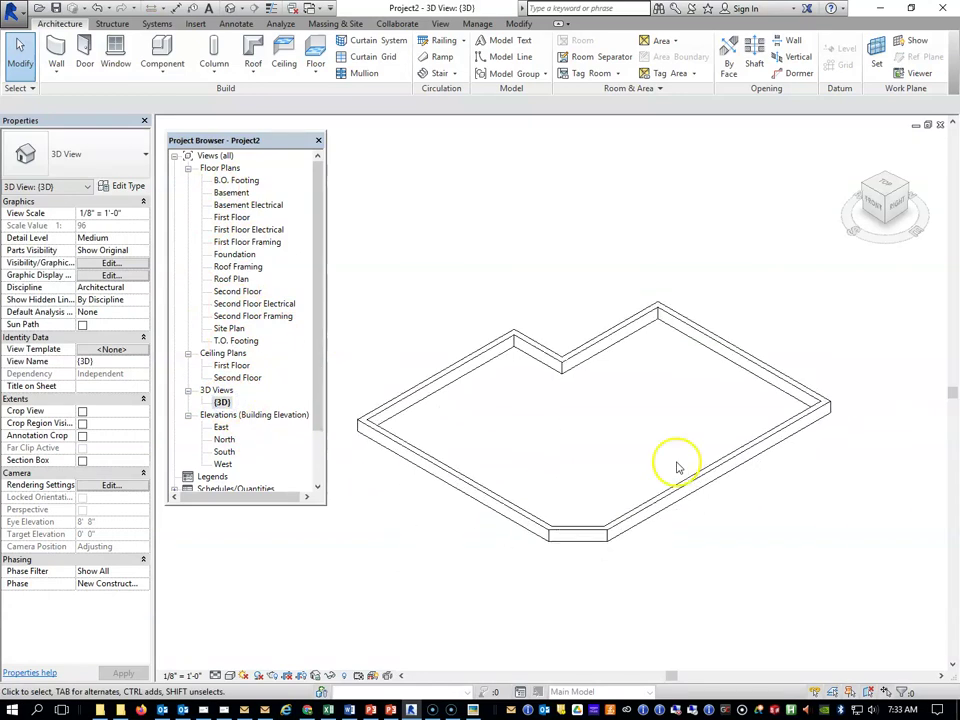
pyautogui.scroll(-2, 676, 465)
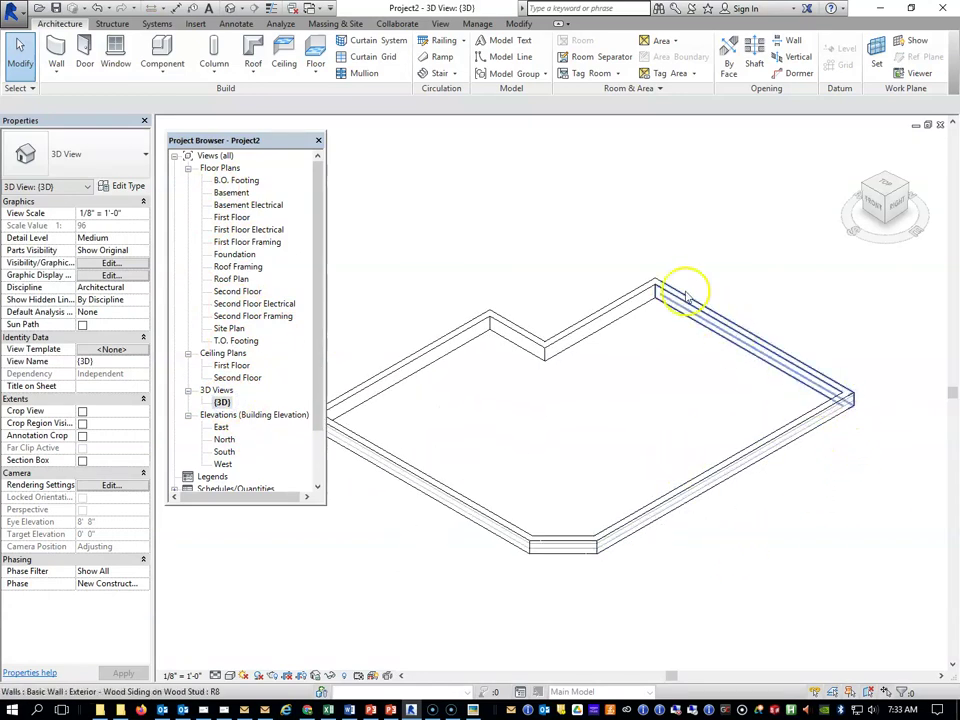
pyautogui.scroll(-3, 574, 521)
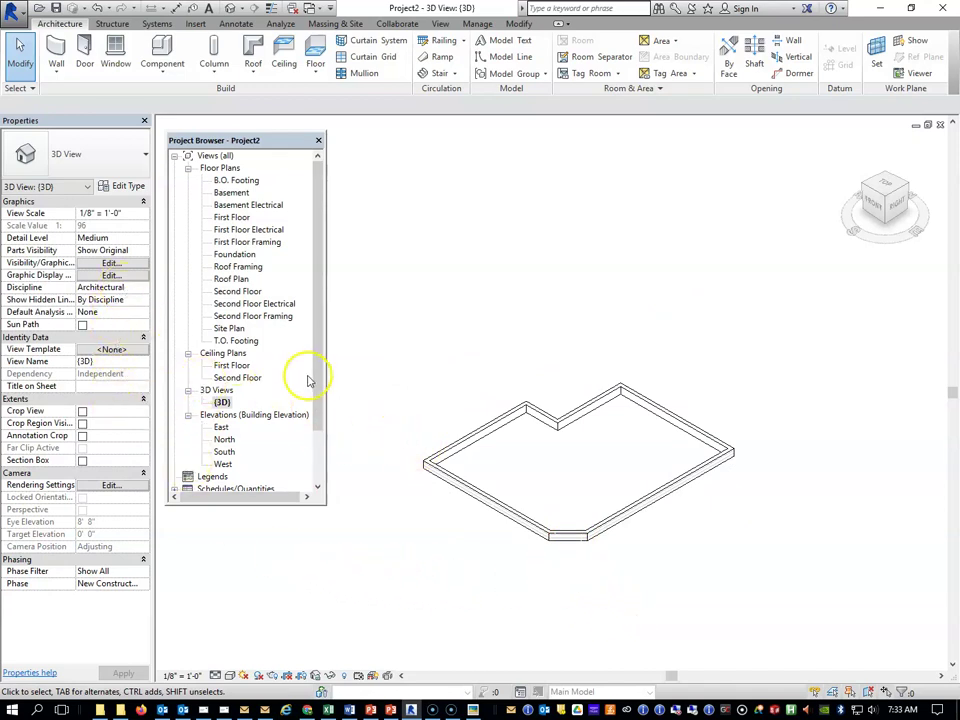
# - Open the North elevation and examine the garage walls' height against the Foundation, First Floor and Second Floor levels
pyautogui.moveTo(317, 368); pyautogui.dragTo(317, 403)
pyautogui.click(224, 390)
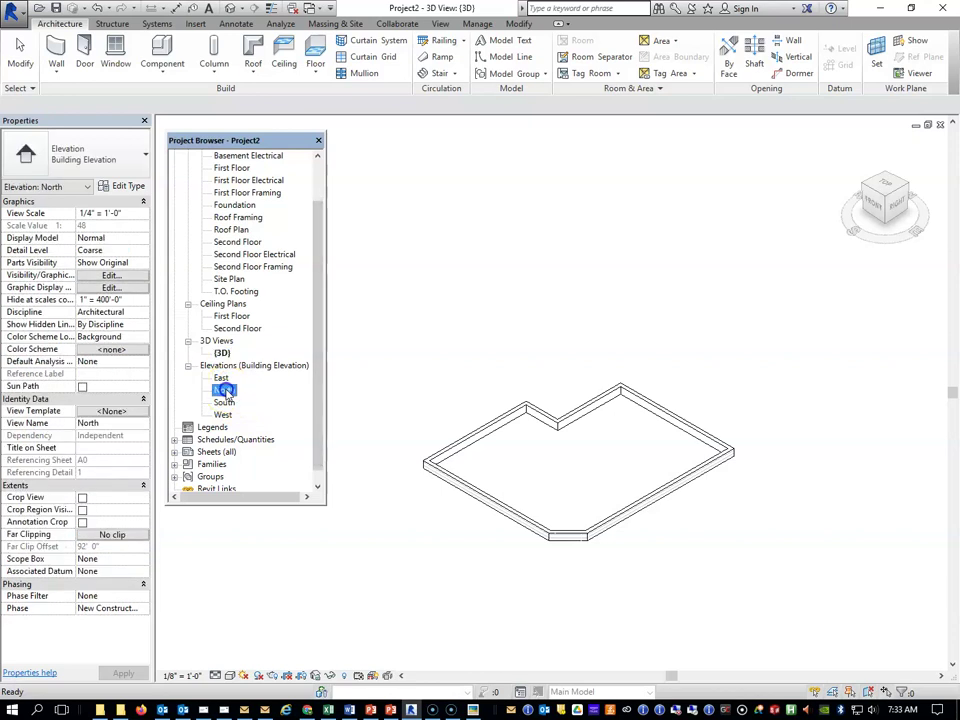
pyautogui.doubleClick(225, 390)
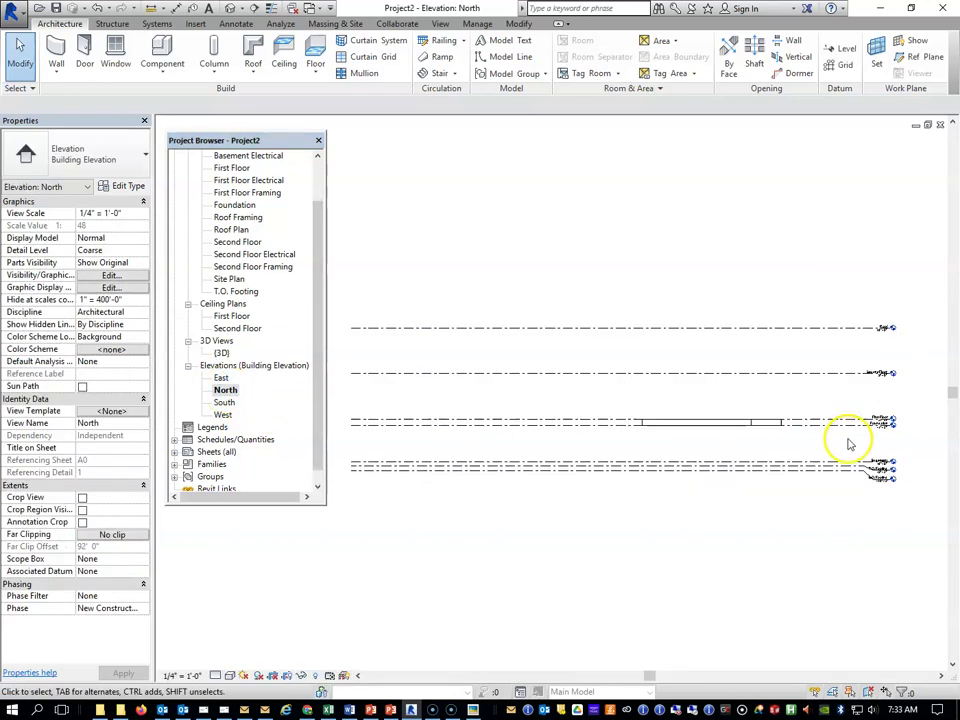
pyautogui.scroll(2, 788, 443)
pyautogui.scroll(-2, 911, 436)
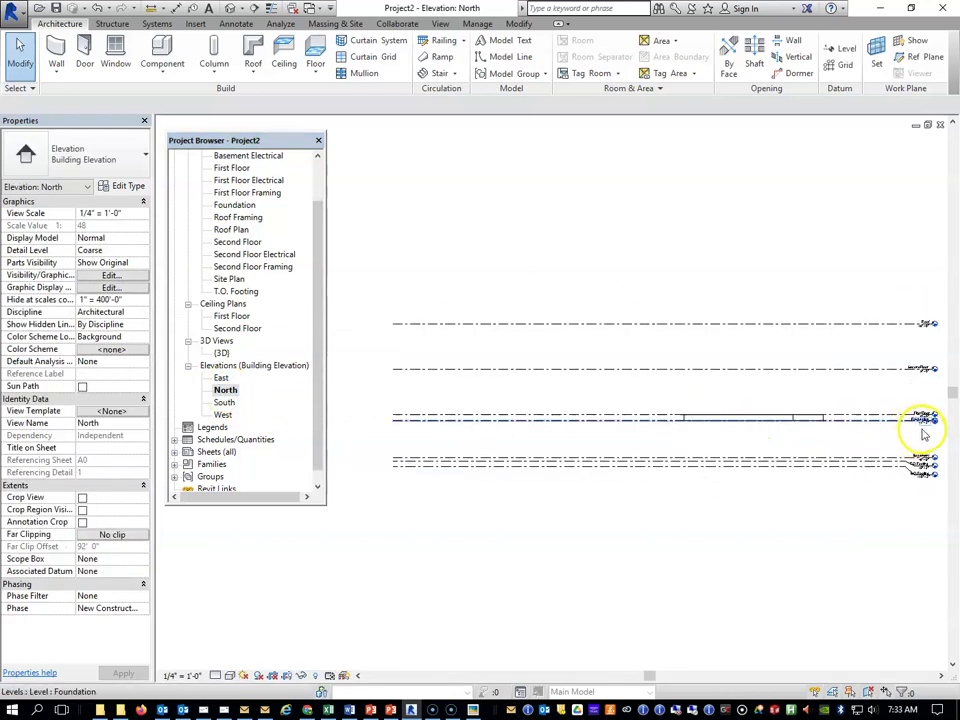
pyautogui.scroll(2, 920, 433)
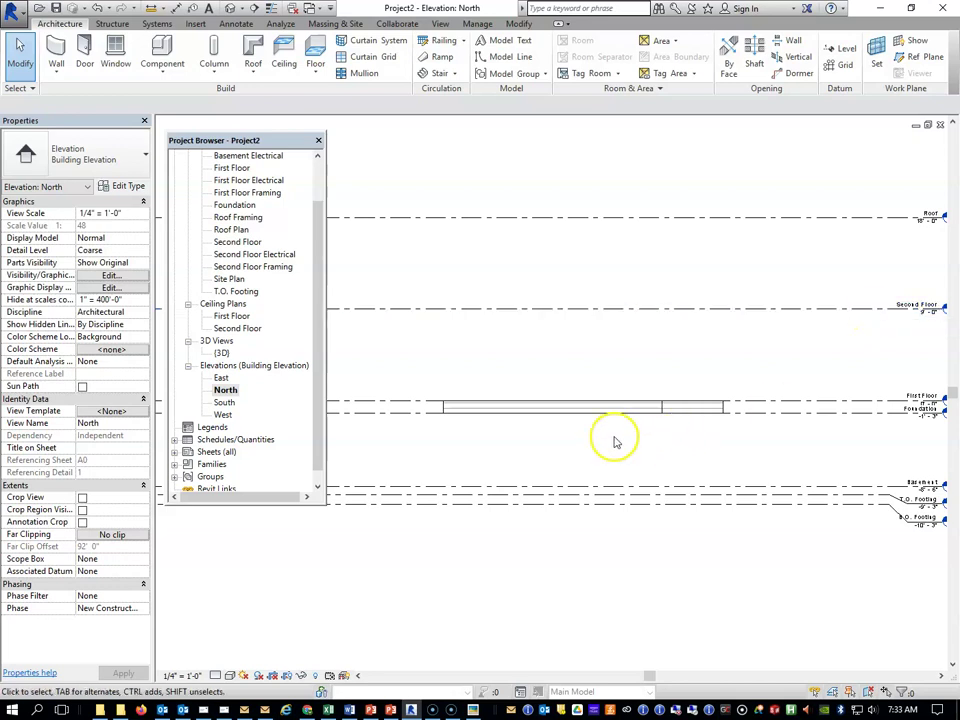
pyautogui.scroll(-2, 503, 446)
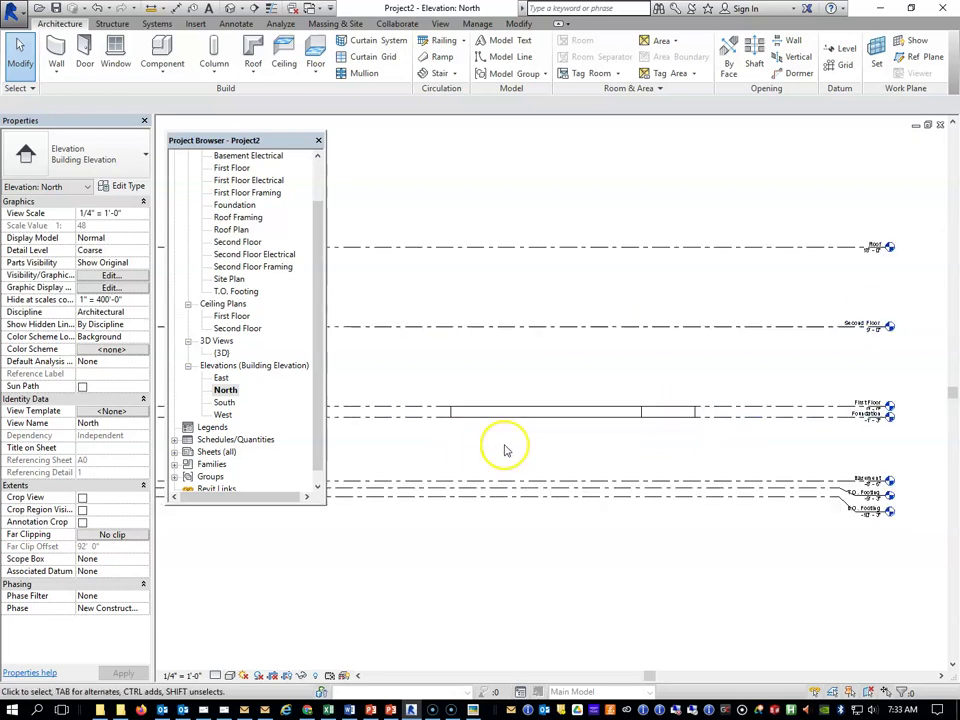
# - Select all seven garage walls in the North elevation and set their top constraint to Up to level: Second Floor
pyautogui.moveTo(460, 403); pyautogui.dragTo(701, 437)
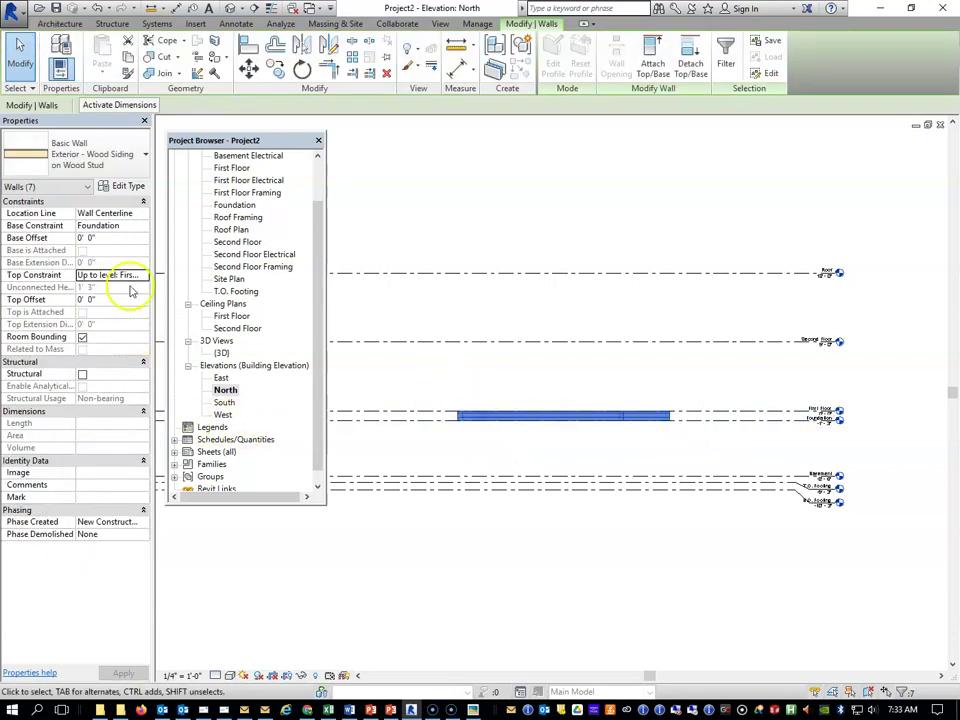
pyautogui.click(143, 277)
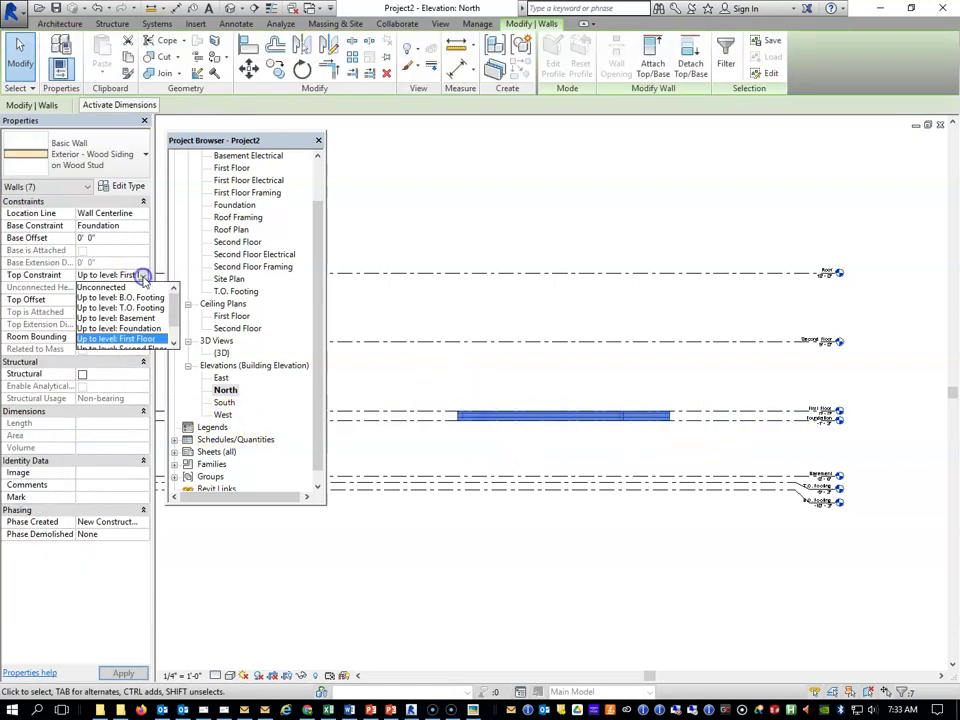
pyautogui.click(174, 342)
pyautogui.click(145, 328)
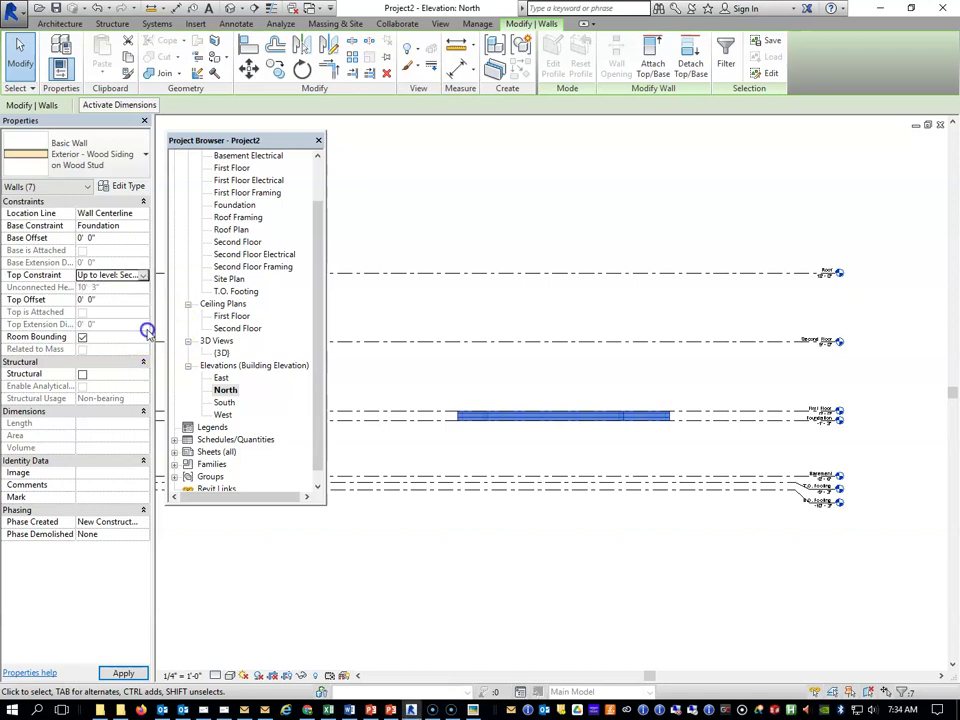
# - Clear the wall selection, close the Project Browser and examine the garage walls against the levels in the North elevation
pyautogui.click(703, 392)
pyautogui.click(319, 141)
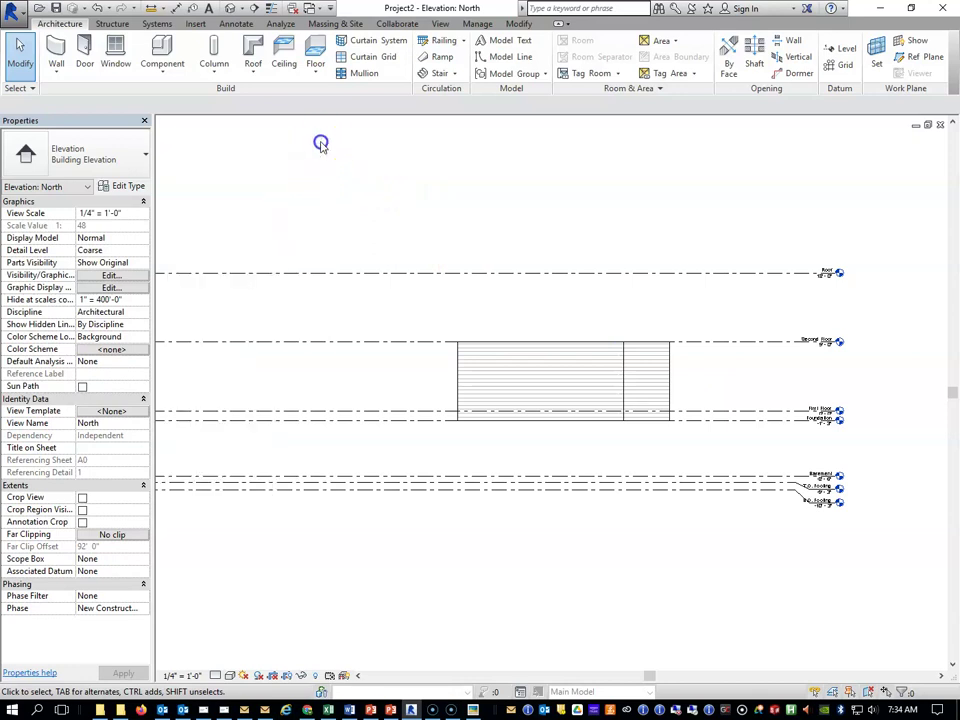
pyautogui.scroll(5, 662, 388)
pyautogui.scroll(-4, 664, 390)
pyautogui.scroll(-2, 670, 392)
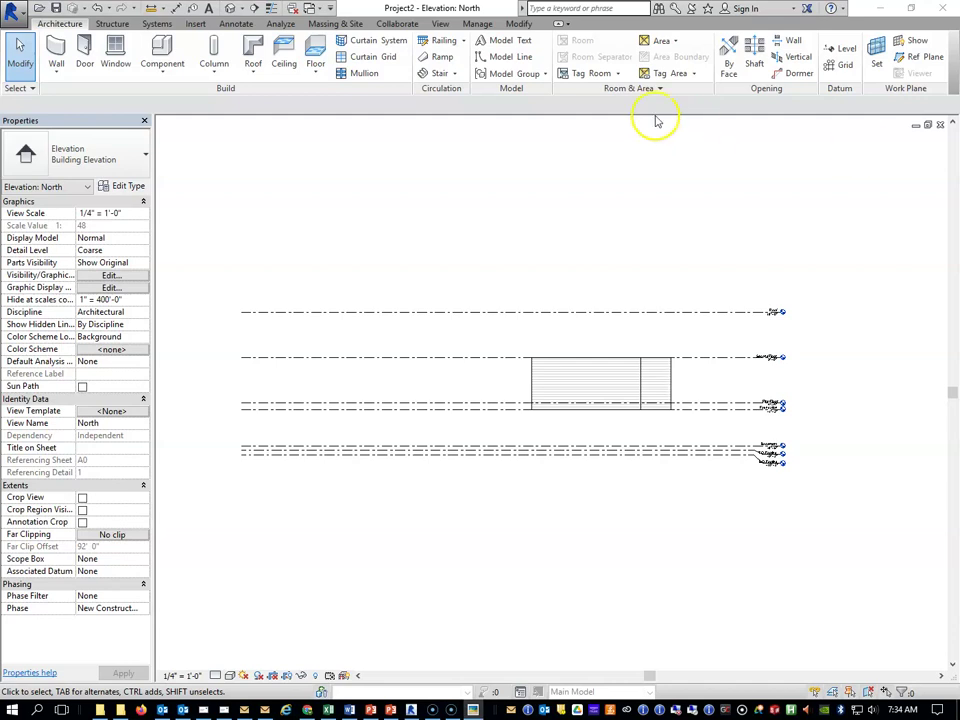
# - Display the Project Browser again, place it beside the Properties palette and enlarge it to show the whole view list
pyautogui.click(411, 12)
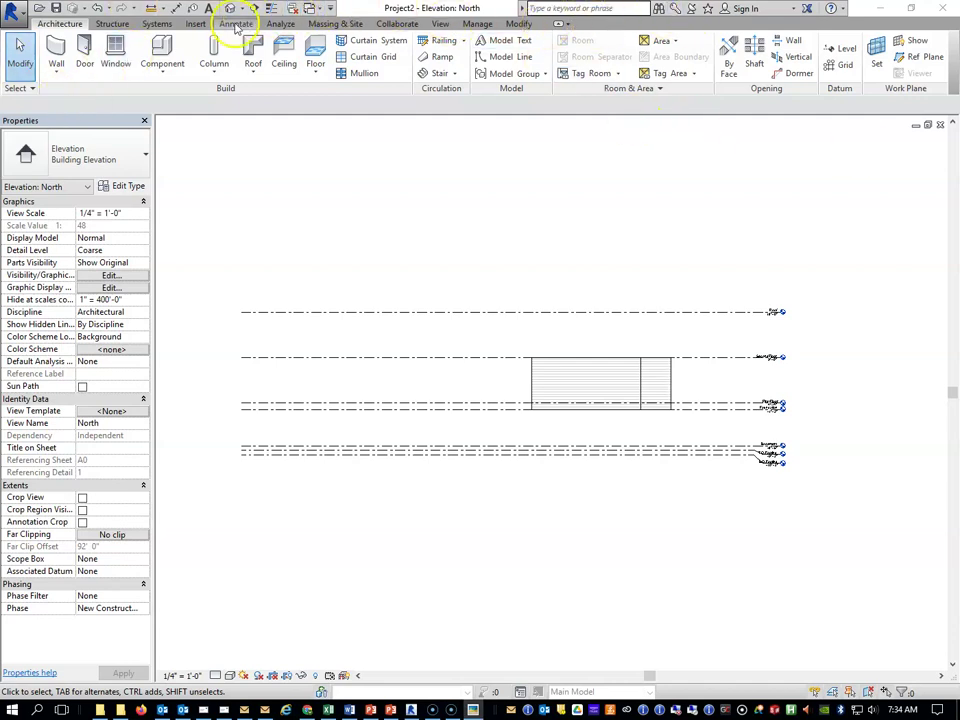
pyautogui.click(441, 23)
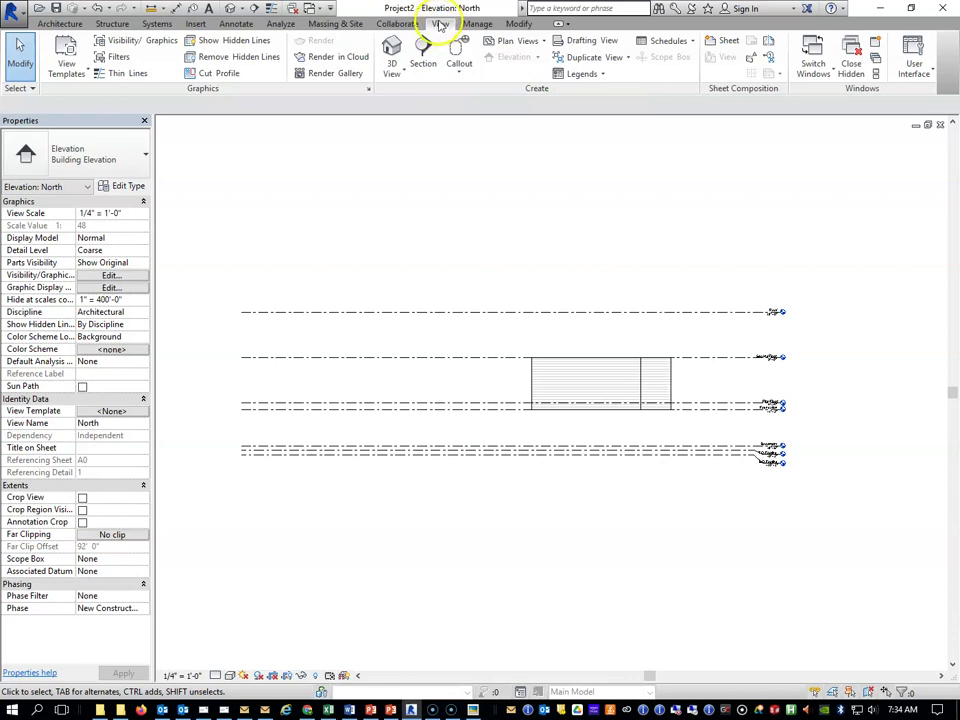
pyautogui.click(914, 60)
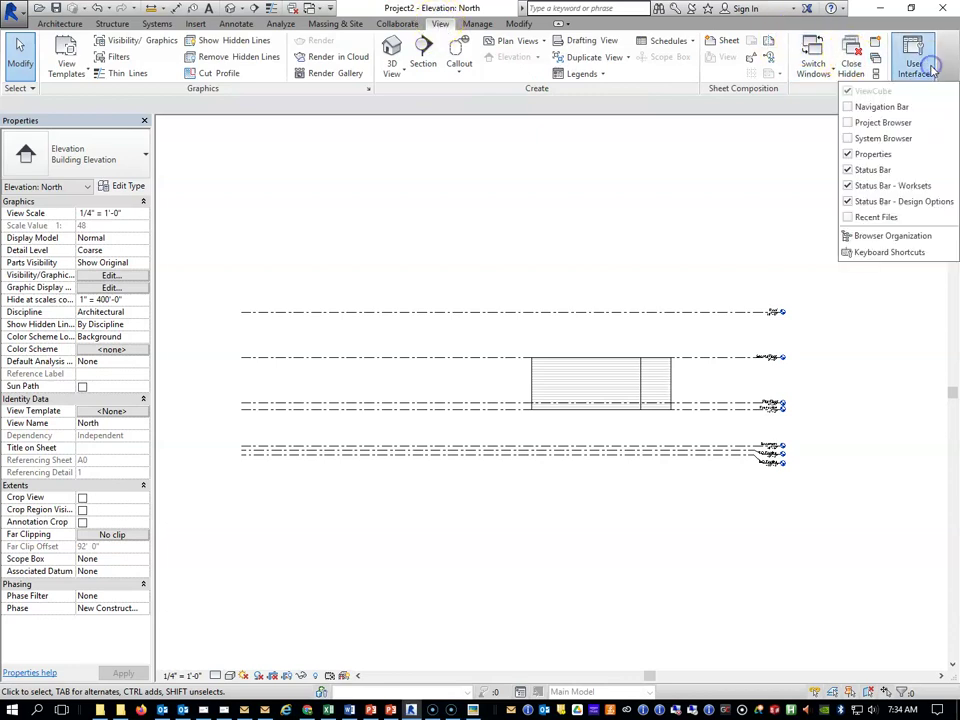
pyautogui.click(853, 122)
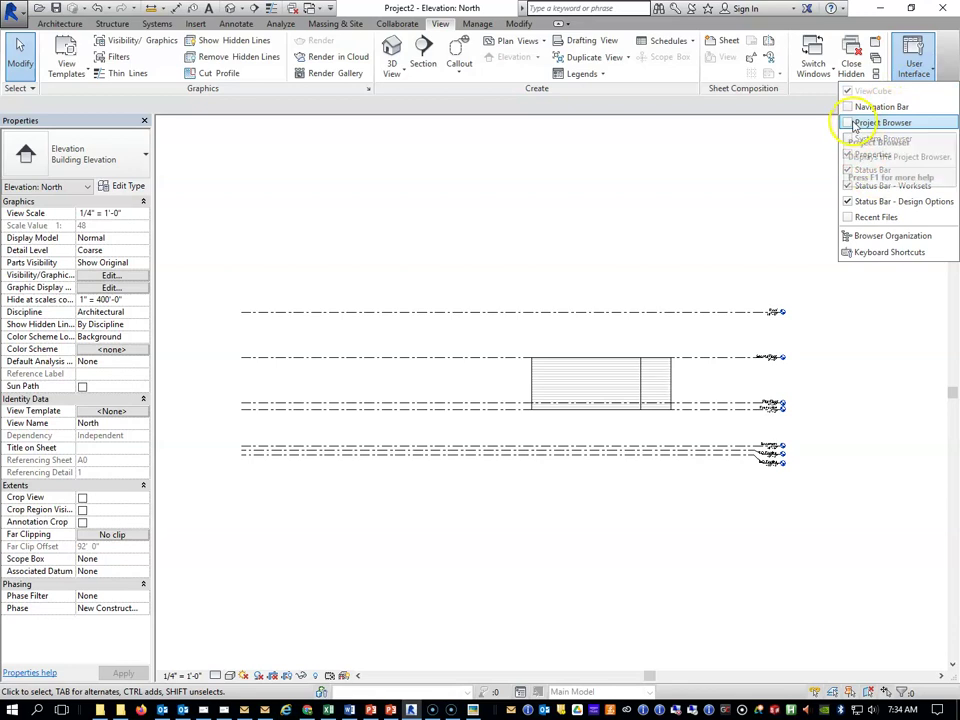
pyautogui.moveTo(226, 147)
pyautogui.mouseDown()
pyautogui.moveTo(180, 130)
pyautogui.moveTo(221, 133)
pyautogui.mouseUp()
pyautogui.moveTo(318, 492); pyautogui.dragTo(308, 660)
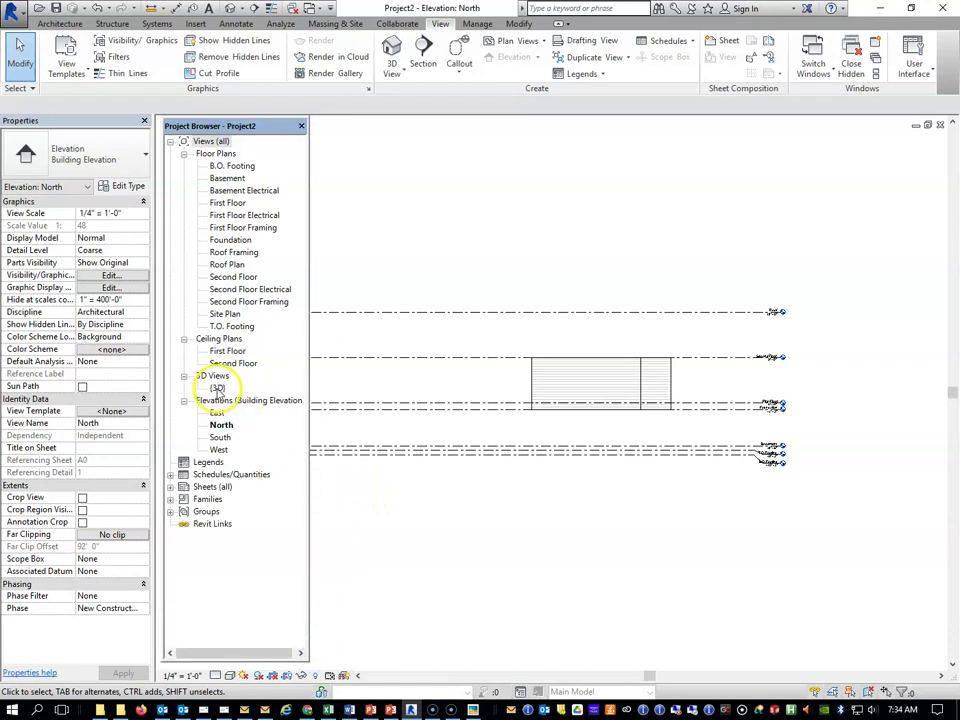
# - Inspect the garage walls in the {3D} view and the remaining house outline in the First Floor plan
pyautogui.doubleClick(218, 387)
pyautogui.keyDown('shift'); pyautogui.moveTo(684, 500); pyautogui.dragTo(660, 497, button='middle'); pyautogui.keyUp('shift')
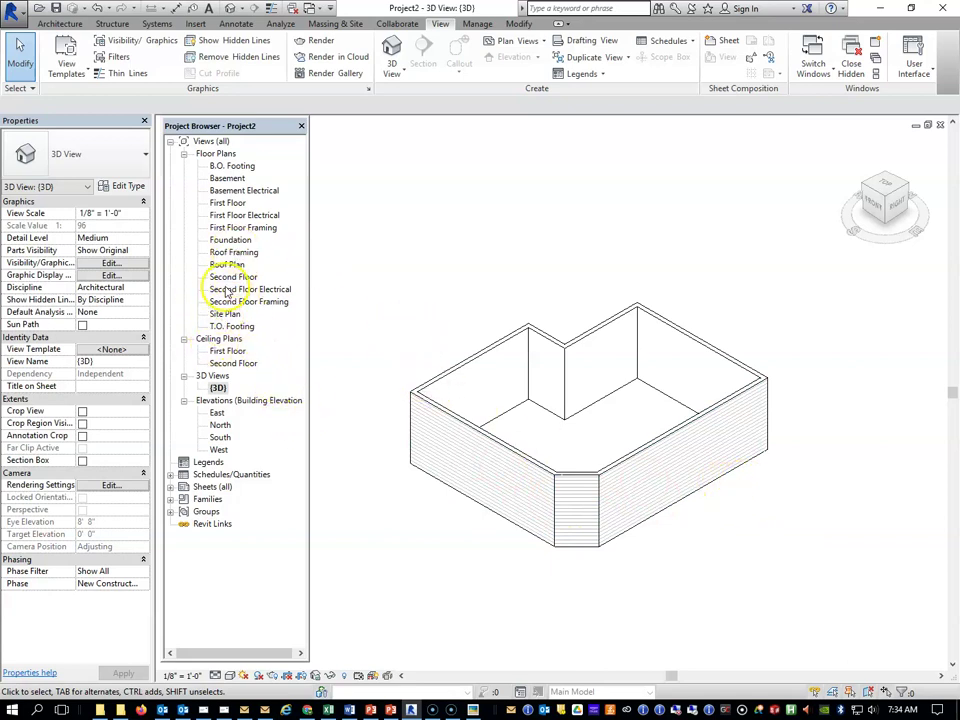
pyautogui.doubleClick(228, 202)
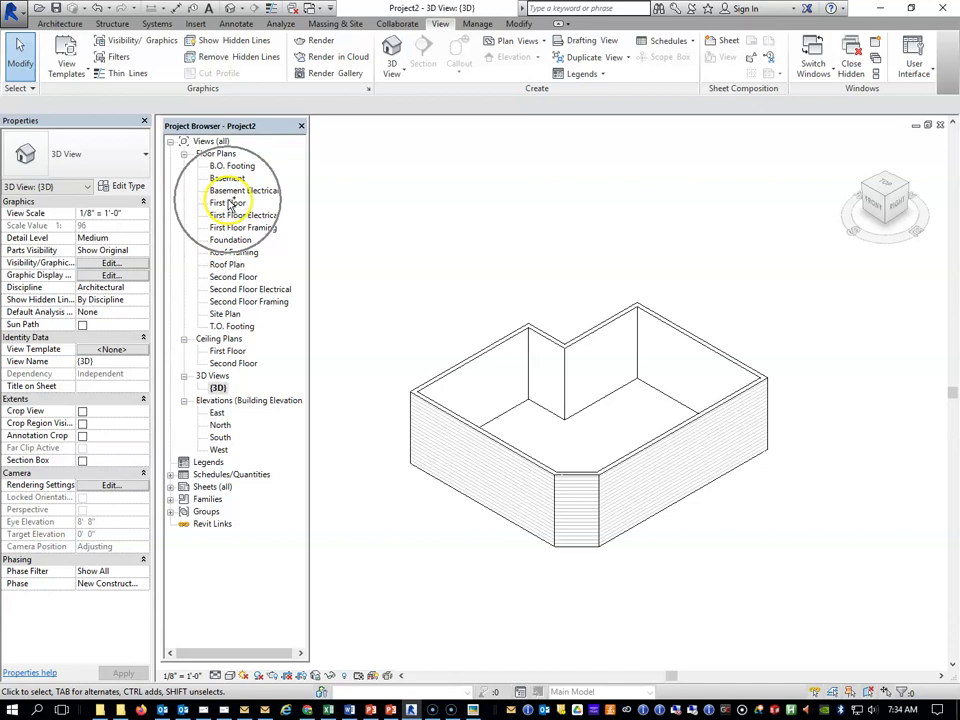
pyautogui.scroll(4, 605, 268)
pyautogui.scroll(4, 581, 262)
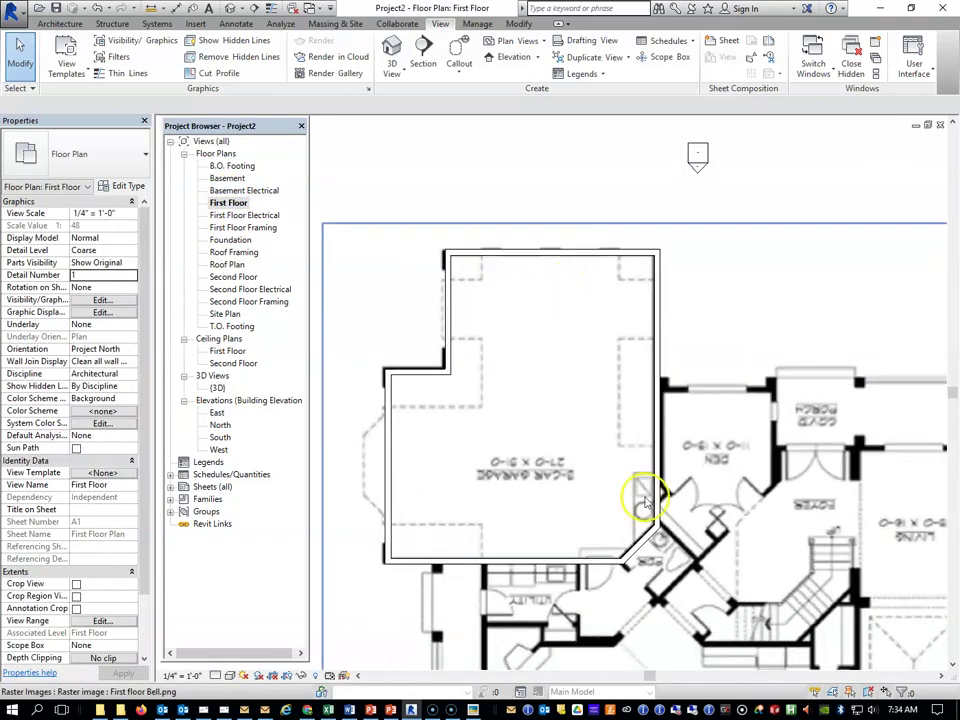
pyautogui.scroll(-2, 630, 505)
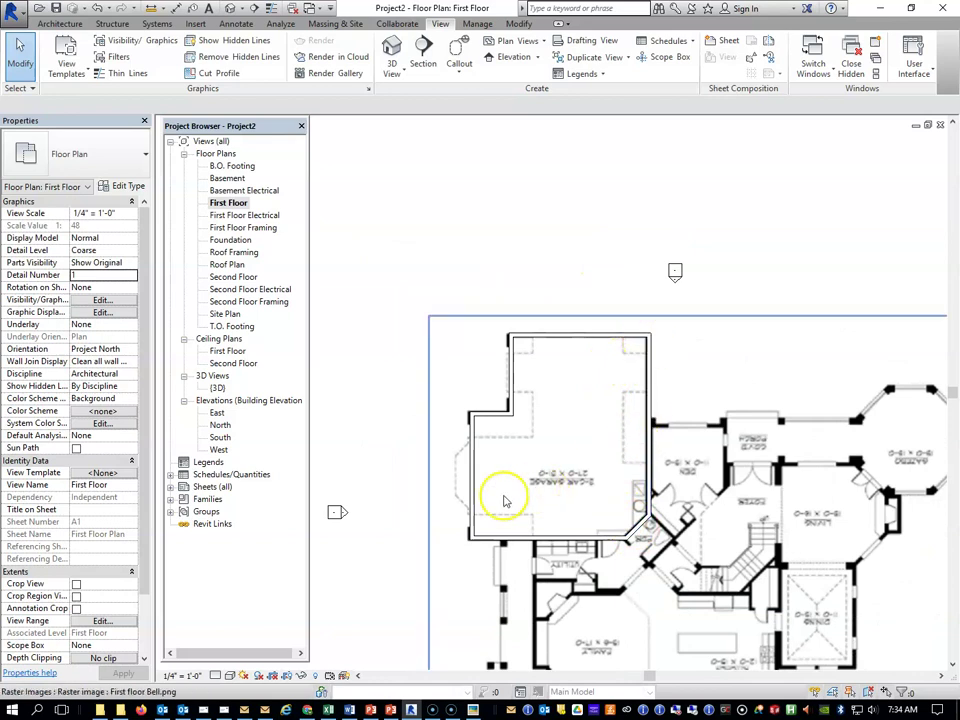
pyautogui.scroll(3, 710, 445)
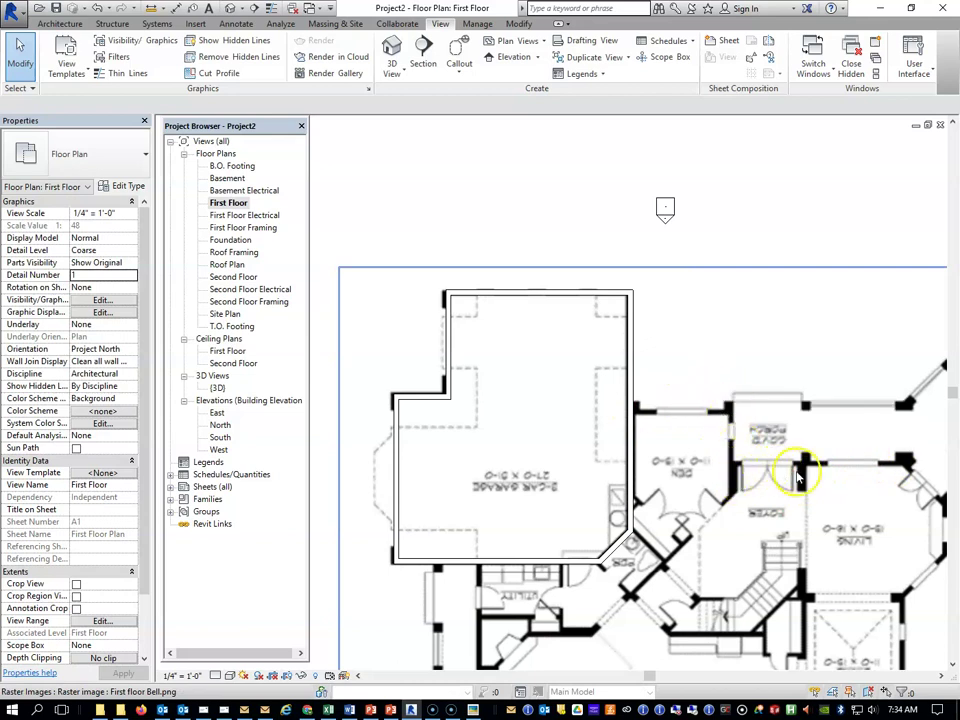
pyautogui.scroll(-1, 925, 500)
pyautogui.moveTo(892, 490); pyautogui.dragTo(790, 436, button='middle')
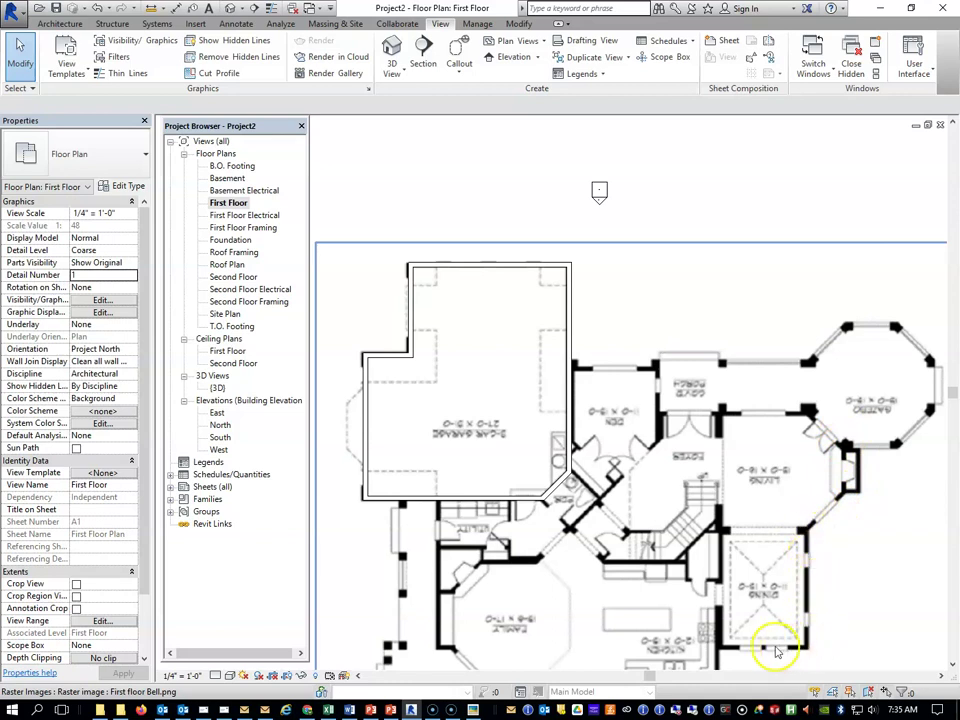
pyautogui.scroll(-2, 718, 645)
pyautogui.moveTo(722, 688); pyautogui.dragTo(668, 425, button='middle')
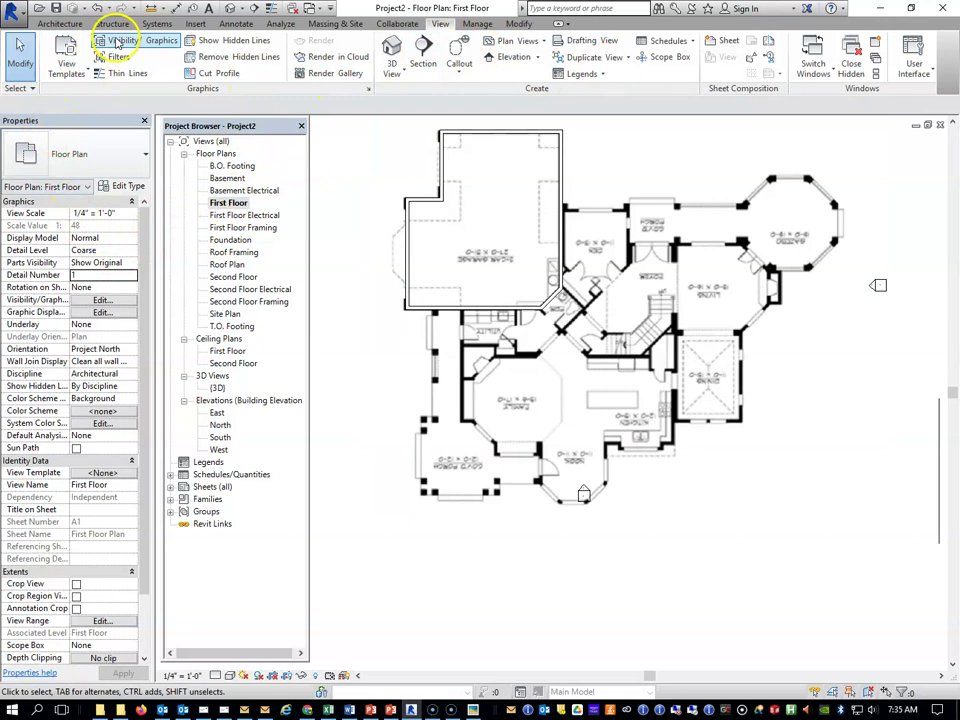
# - Start the Wall tool and set the base constraint of the new exterior walls to Foundation
pyautogui.click(66, 25)
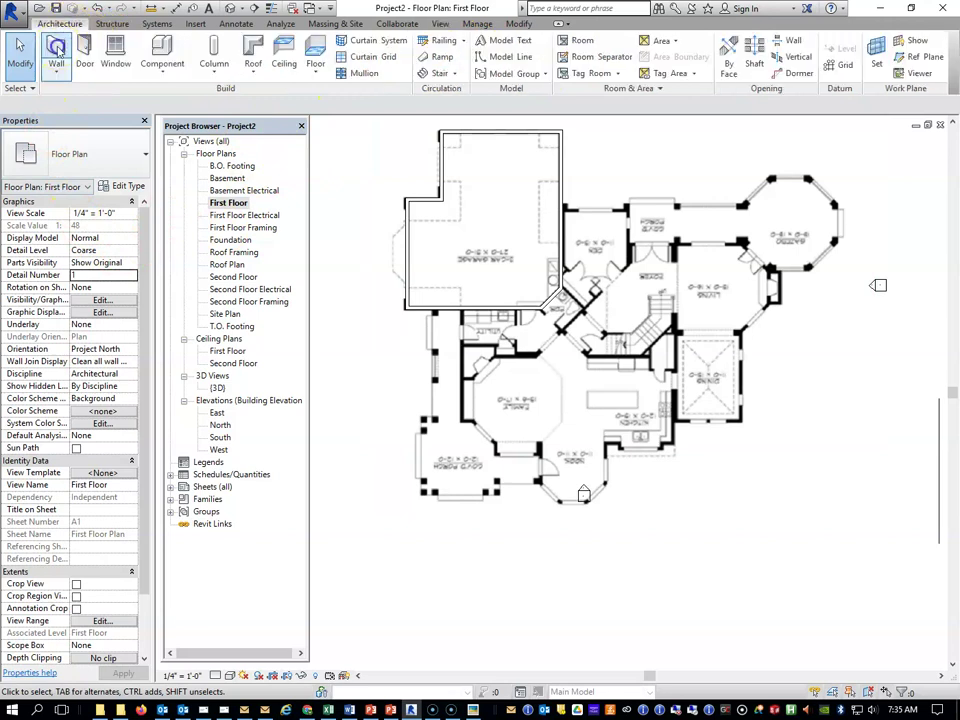
pyautogui.click(54, 46)
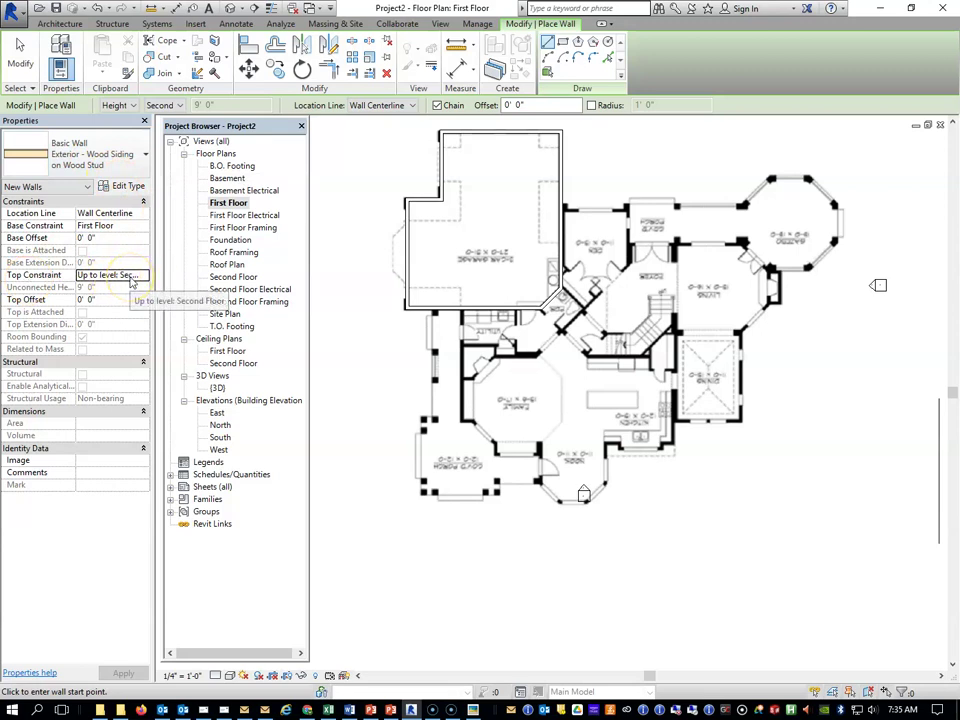
pyautogui.click(122, 226)
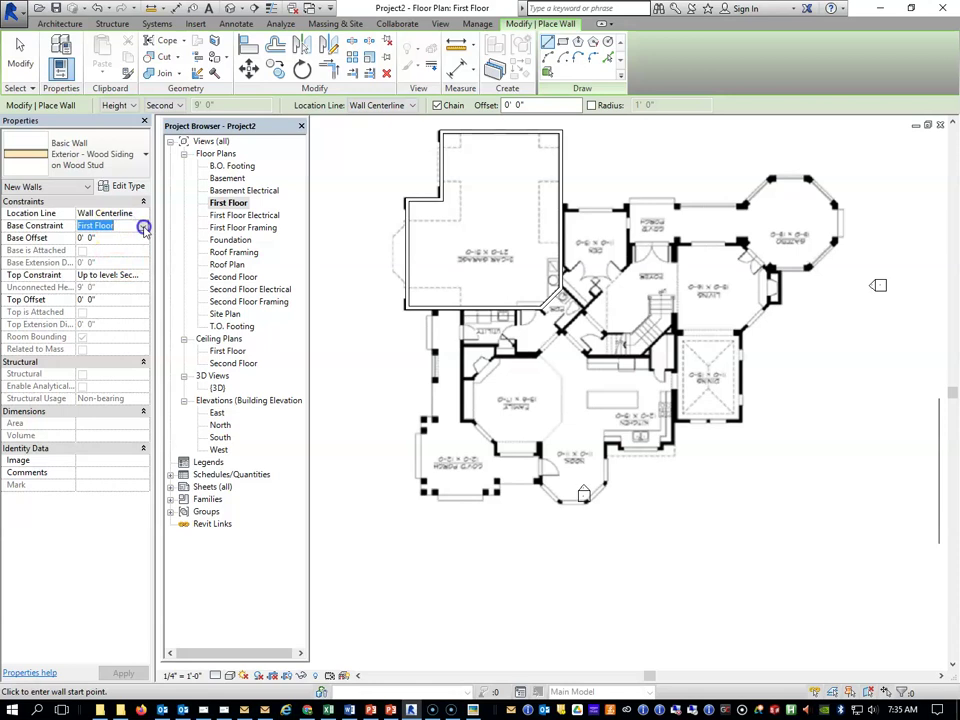
pyautogui.click(143, 228)
pyautogui.click(100, 268)
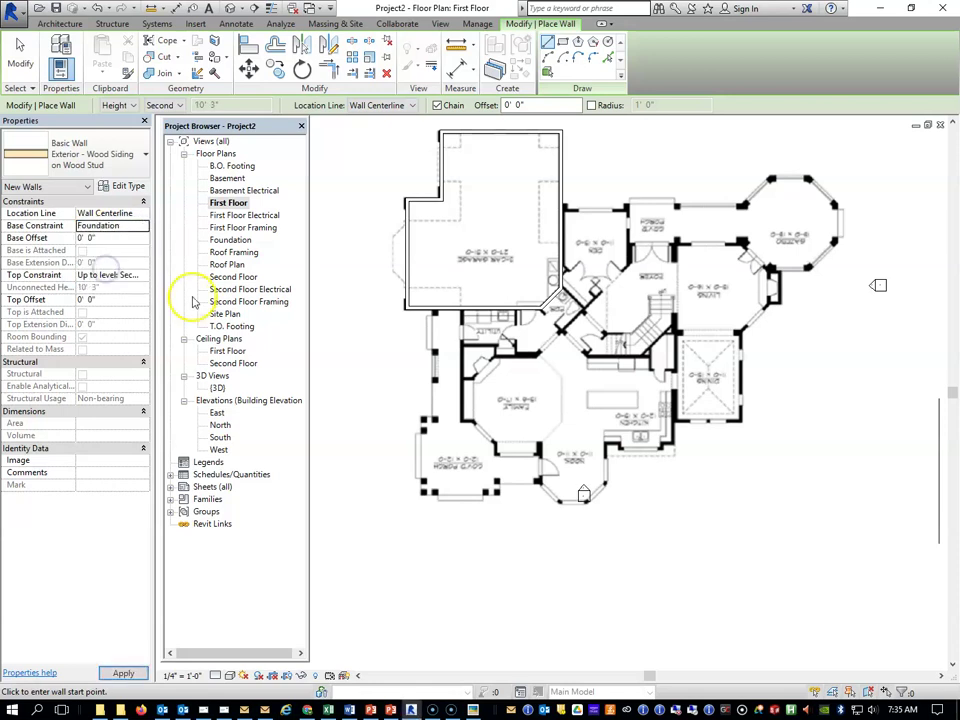
# - Trace chained walls from the garage across the den (about 11'-6"), the foyer and living room front (about 20'-0") and the angled fireplace bay
pyautogui.scroll(3, 648, 226)
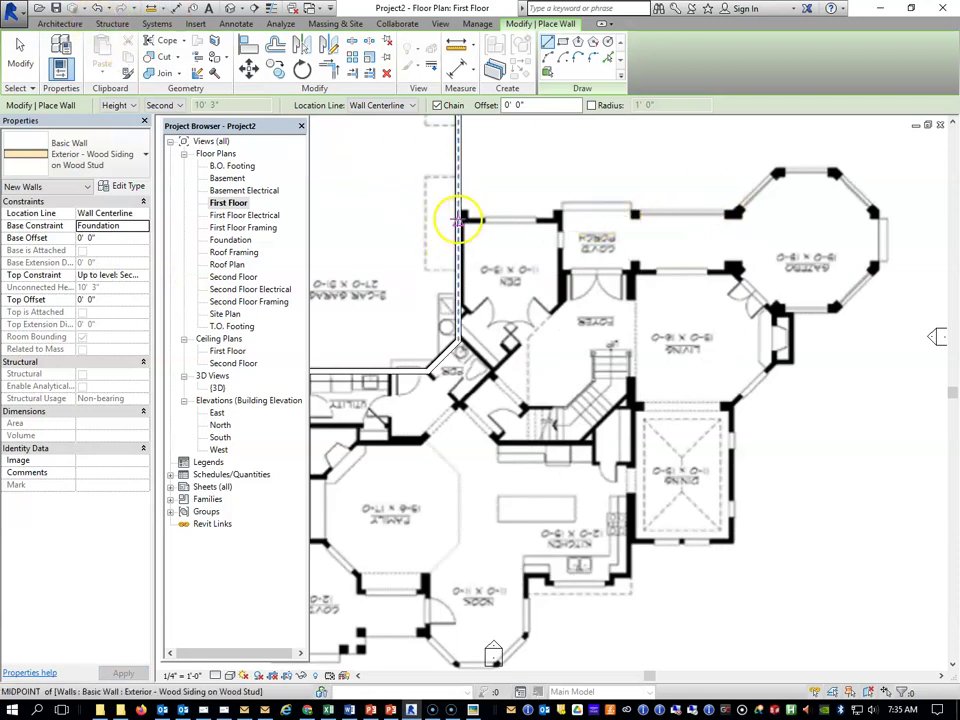
pyautogui.click(459, 218)
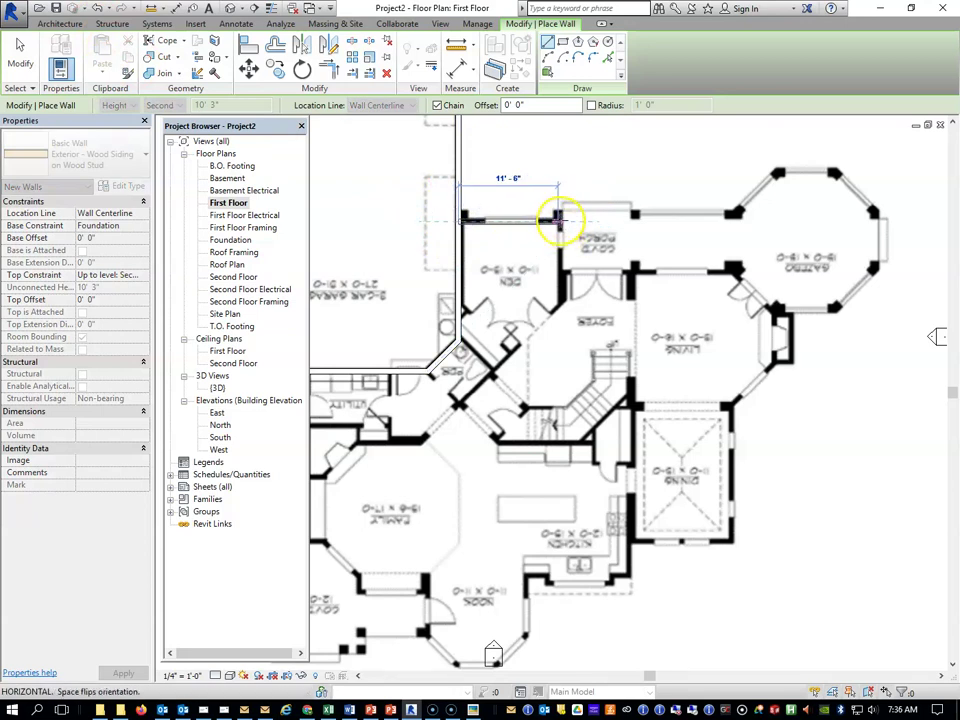
pyautogui.click(557, 218)
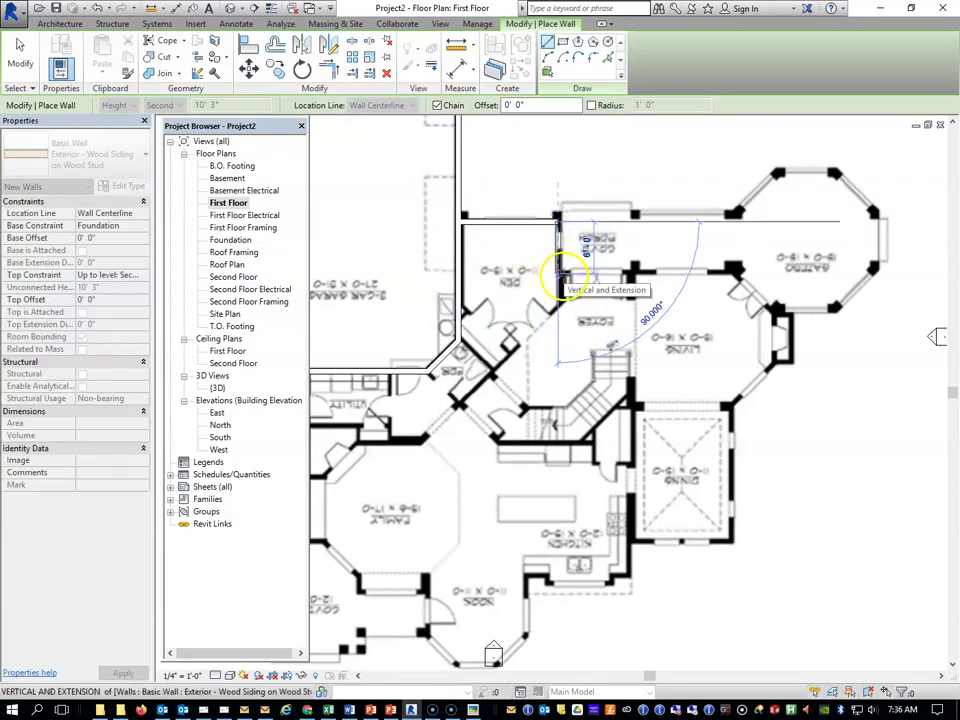
pyautogui.click(561, 272)
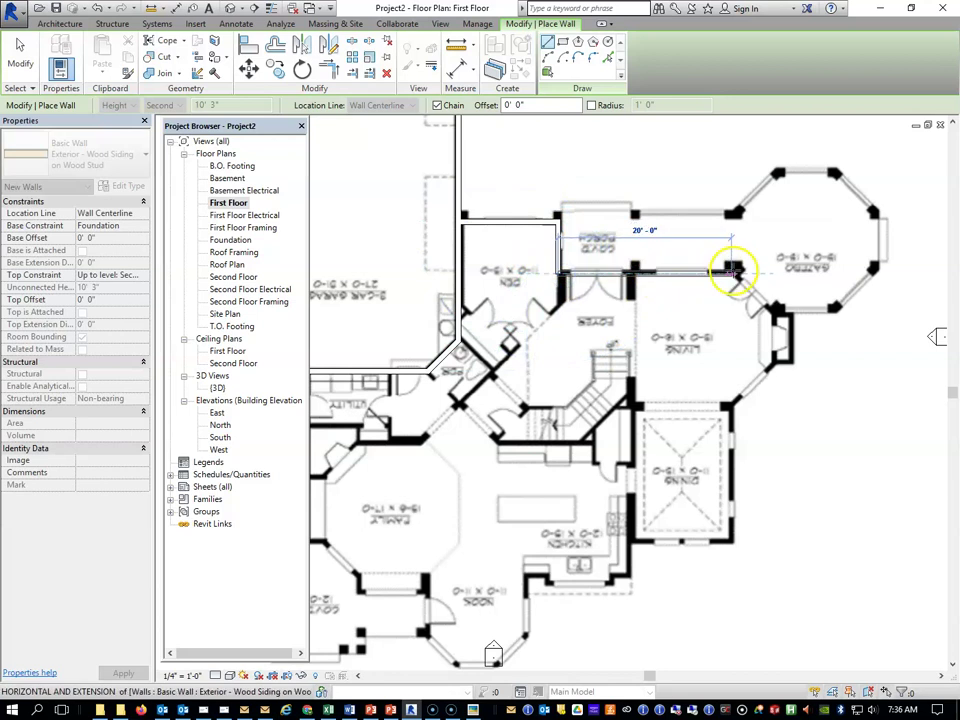
pyautogui.click(733, 270)
pyautogui.click(774, 309)
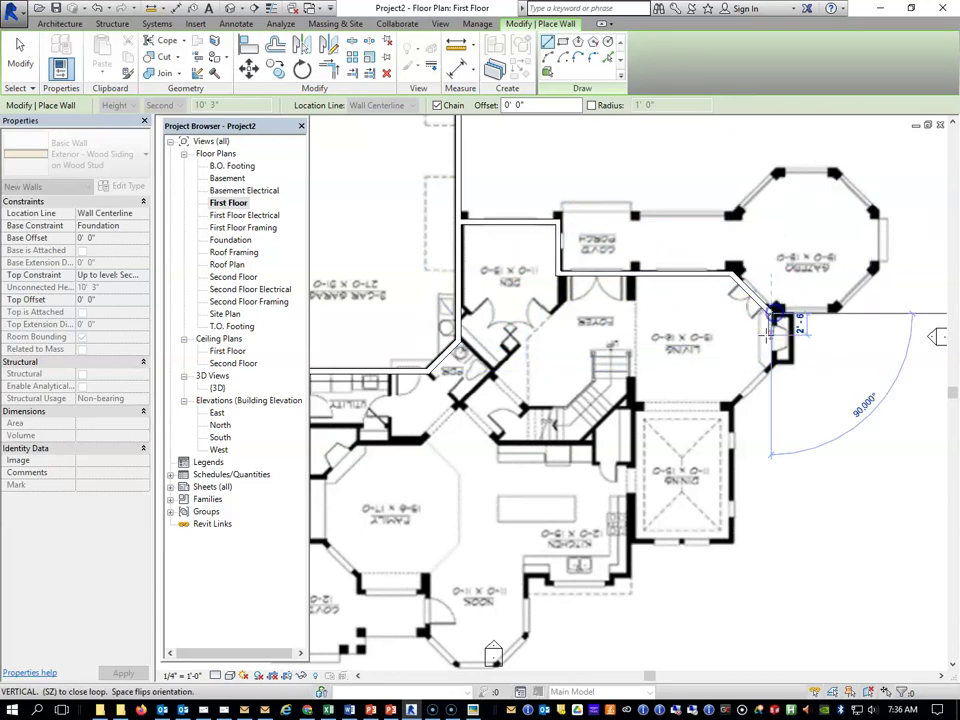
pyautogui.click(772, 363)
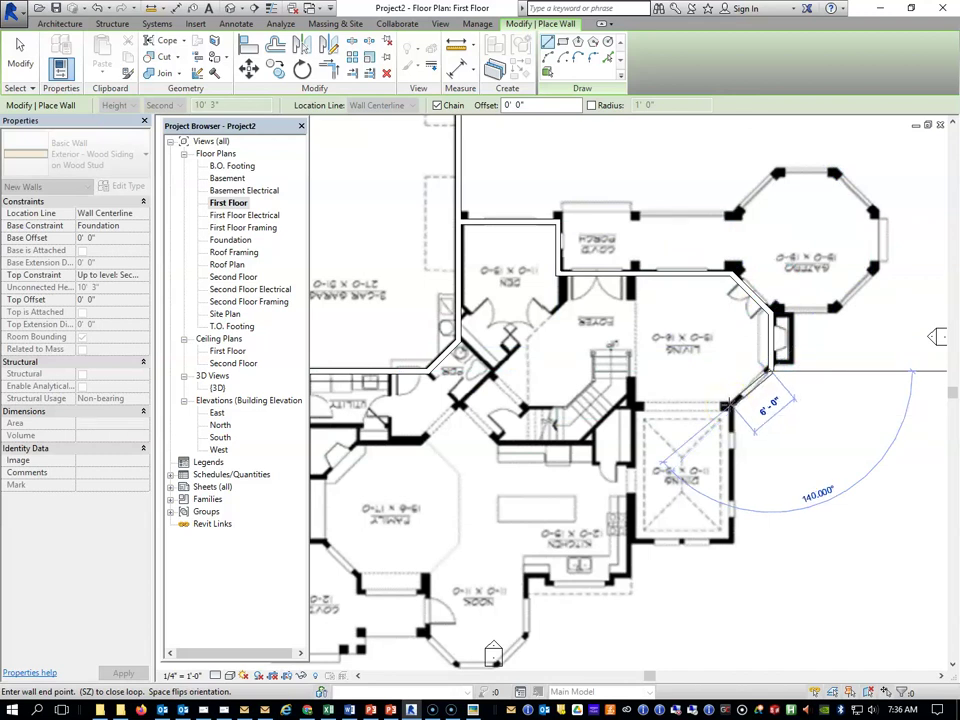
pyautogui.click(731, 406)
# - Continue the wall chain around the dining room, about 11'-6" wide, and along the kitchen's corner jog and window bump-out
pyautogui.click(728, 541)
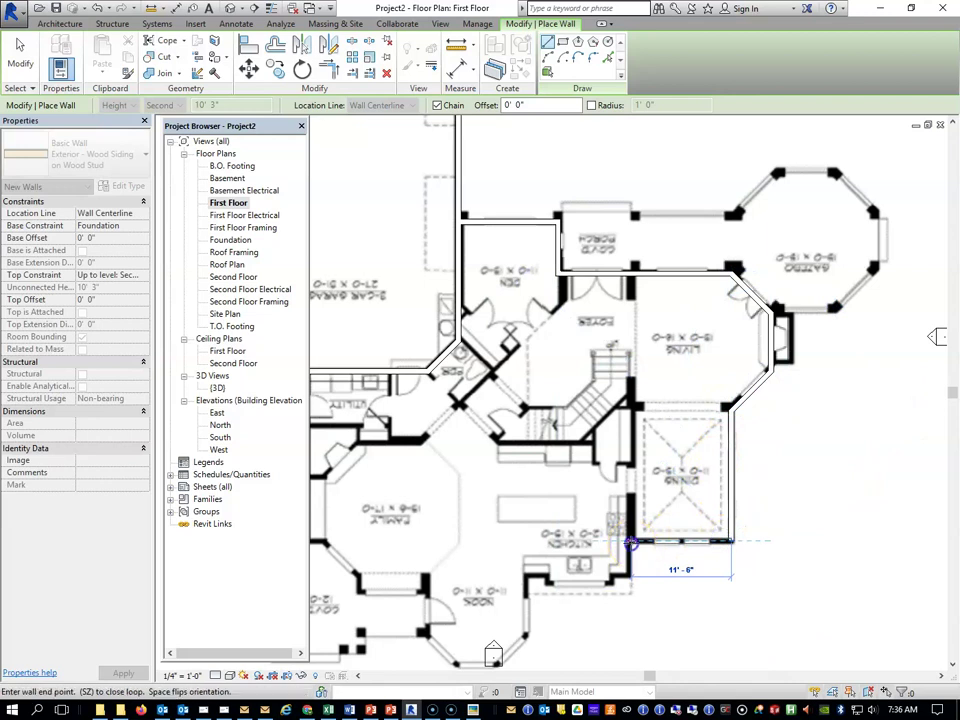
pyautogui.click(631, 541)
pyautogui.click(631, 576)
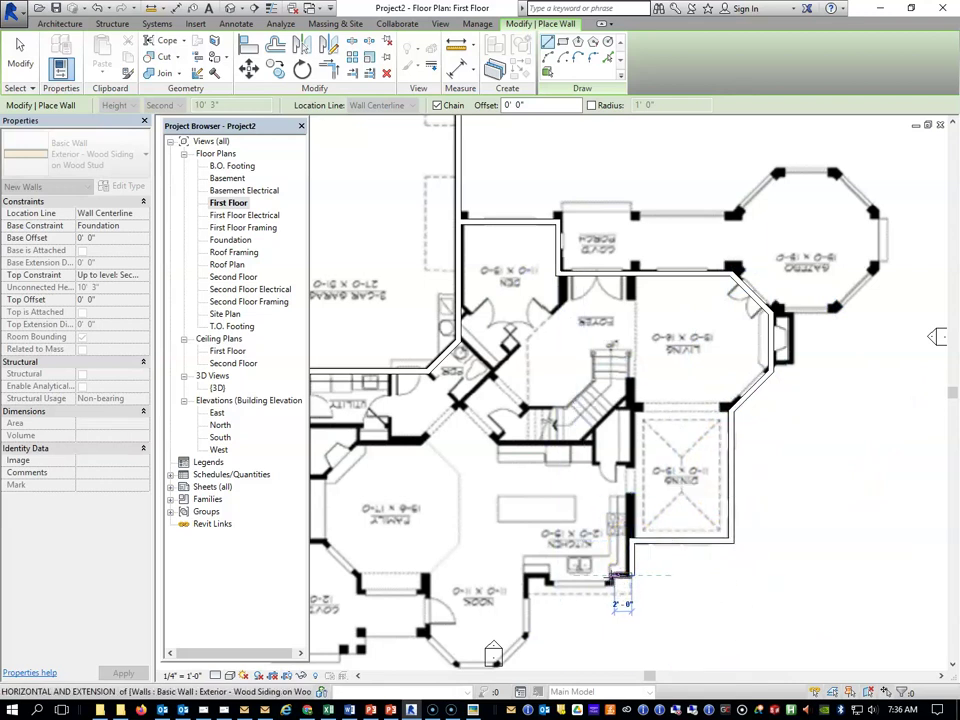
pyautogui.click(611, 577)
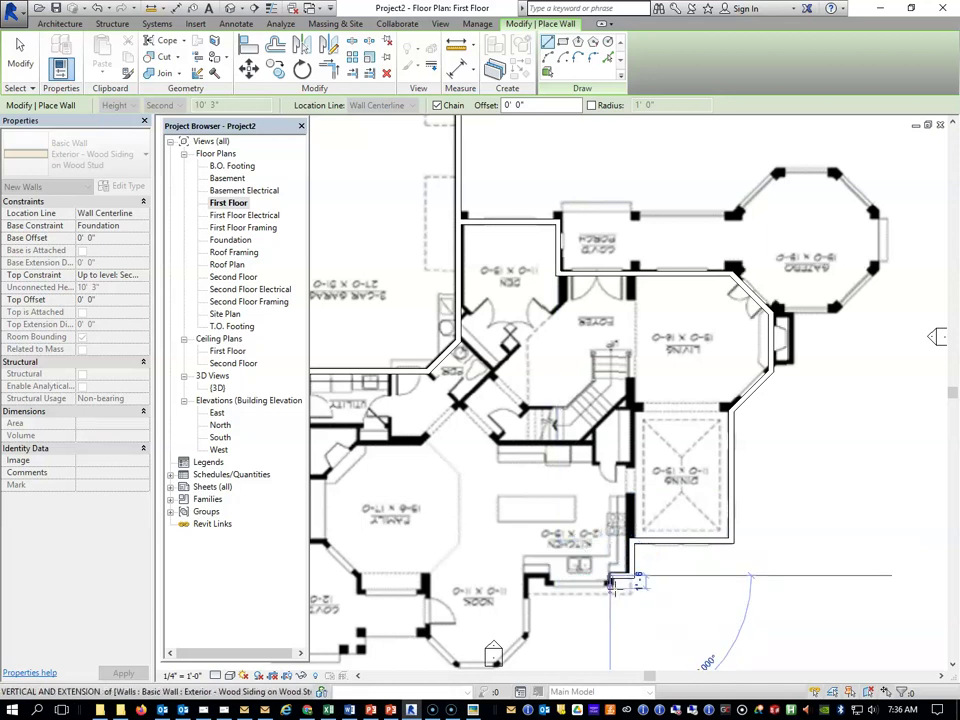
pyautogui.click(541, 583)
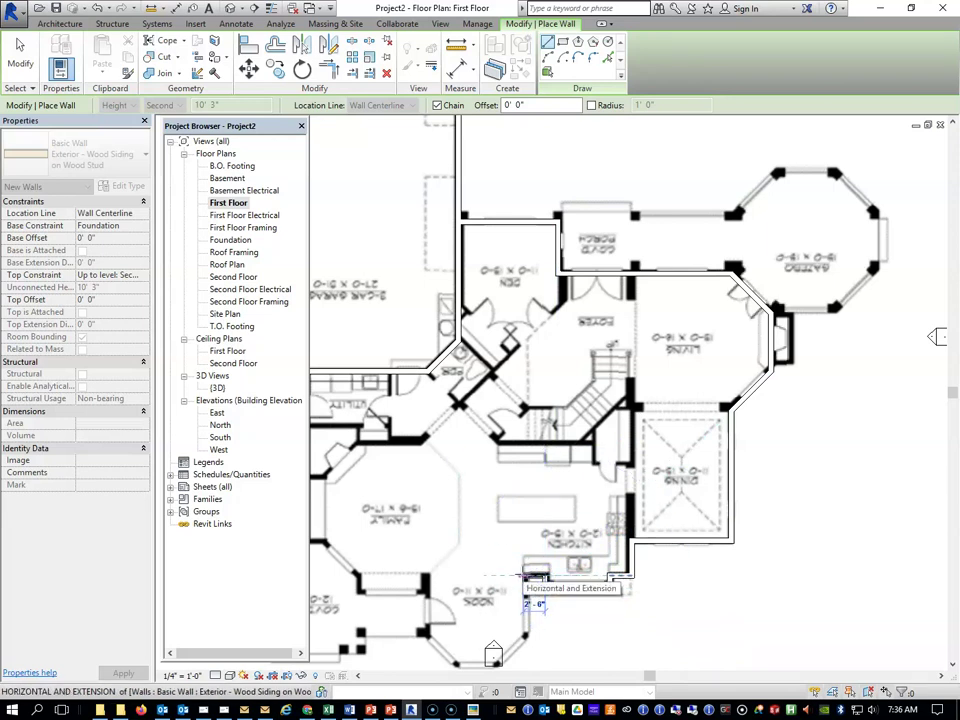
pyautogui.click(524, 575)
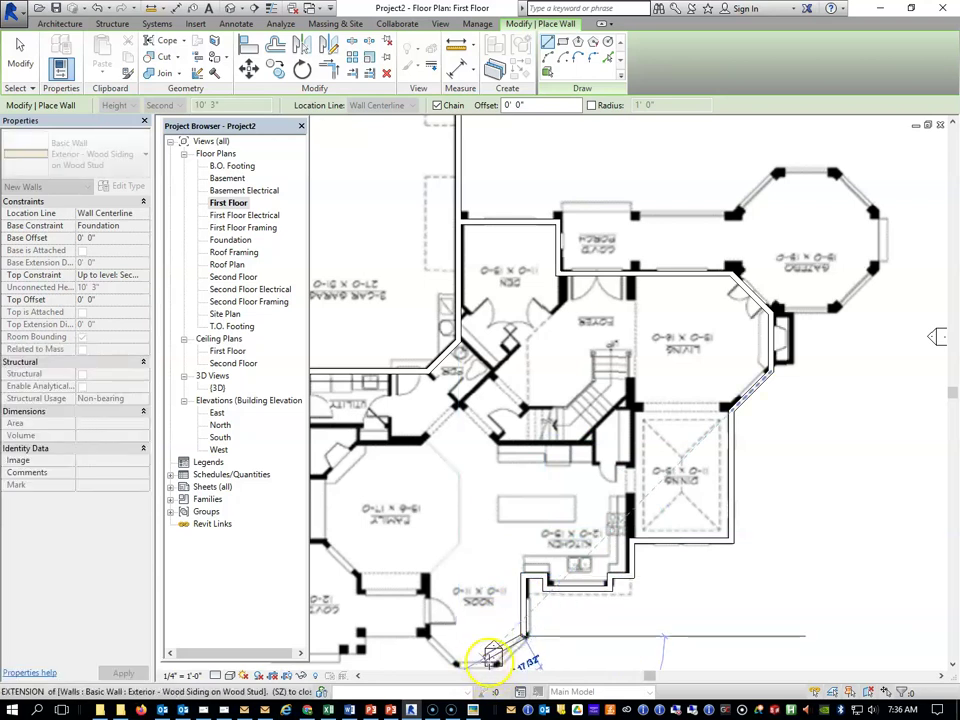
# - Continue the wall chain around the angled nook bay and along the family room's window wall facing the covered porch
pyautogui.click(497, 655)
pyautogui.click(457, 662)
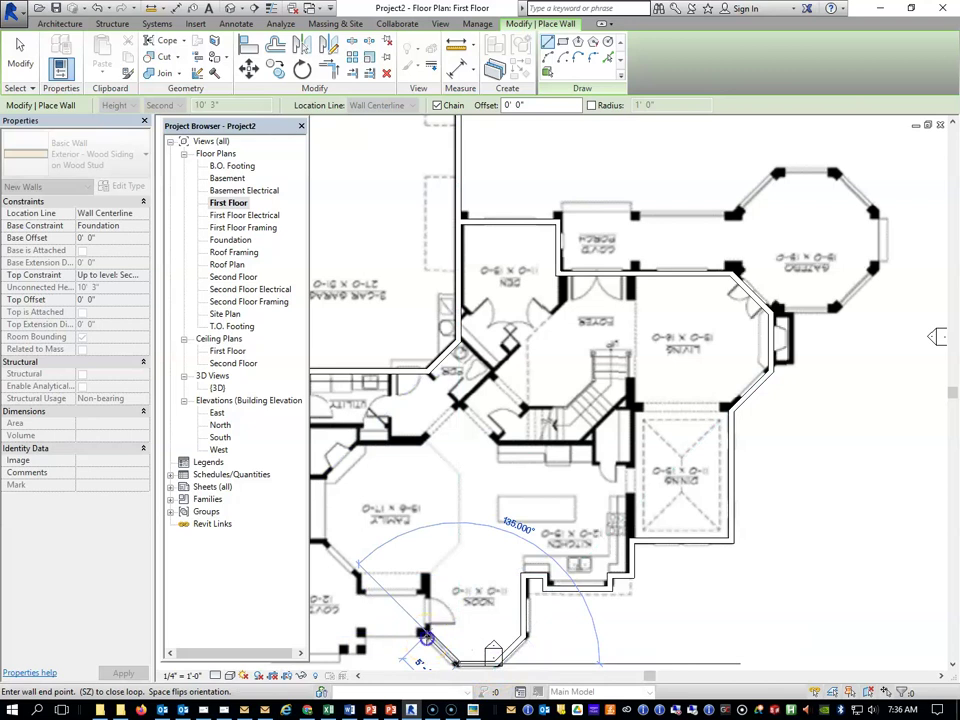
pyautogui.click(426, 636)
pyautogui.scroll(-2, 426, 595)
pyautogui.scroll(3, 437, 650)
pyautogui.scroll(-5, 407, 621)
pyautogui.scroll(4, 426, 602)
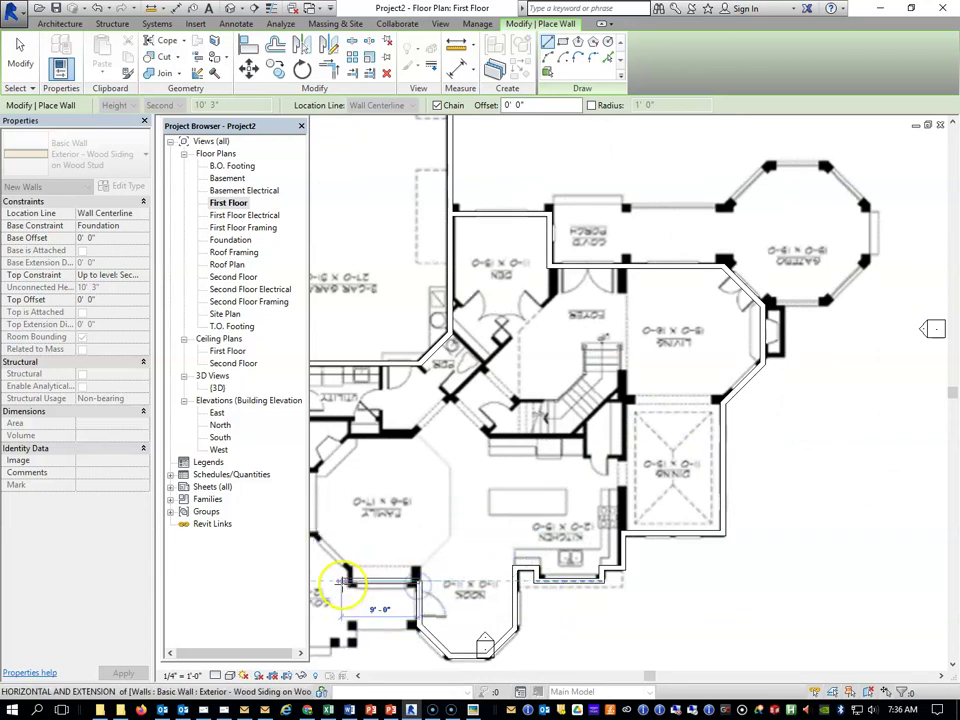
pyautogui.click(345, 580)
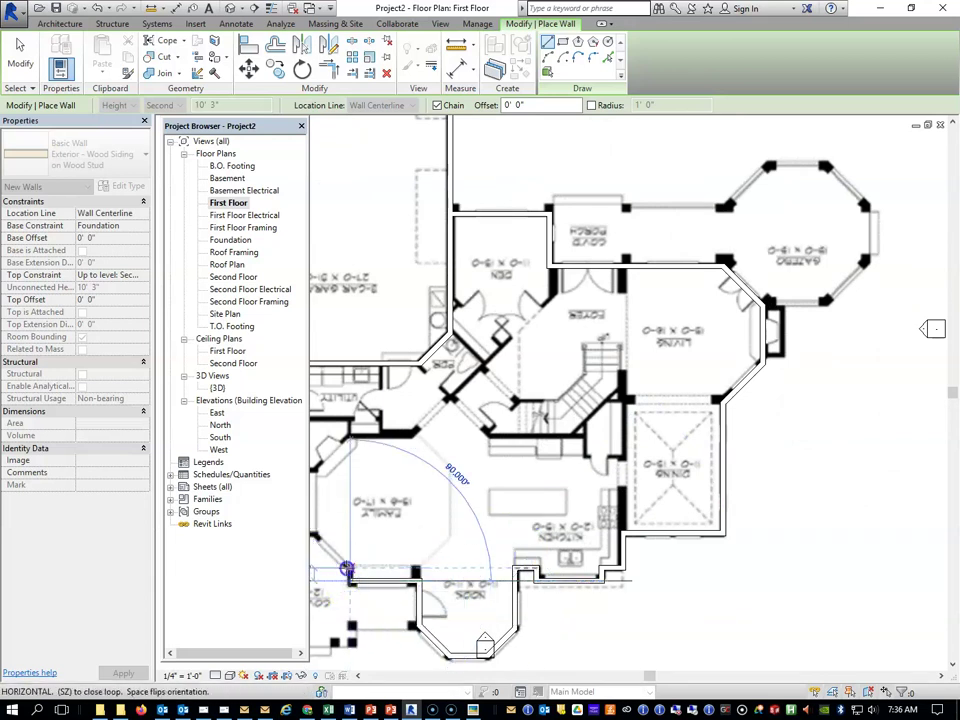
# - Close the exterior wall chain with the family room's angled wall (about 5'-8"), a 2'-0" jog, and the straight run past utility to the garage
pyautogui.scroll(-5, 346, 577)
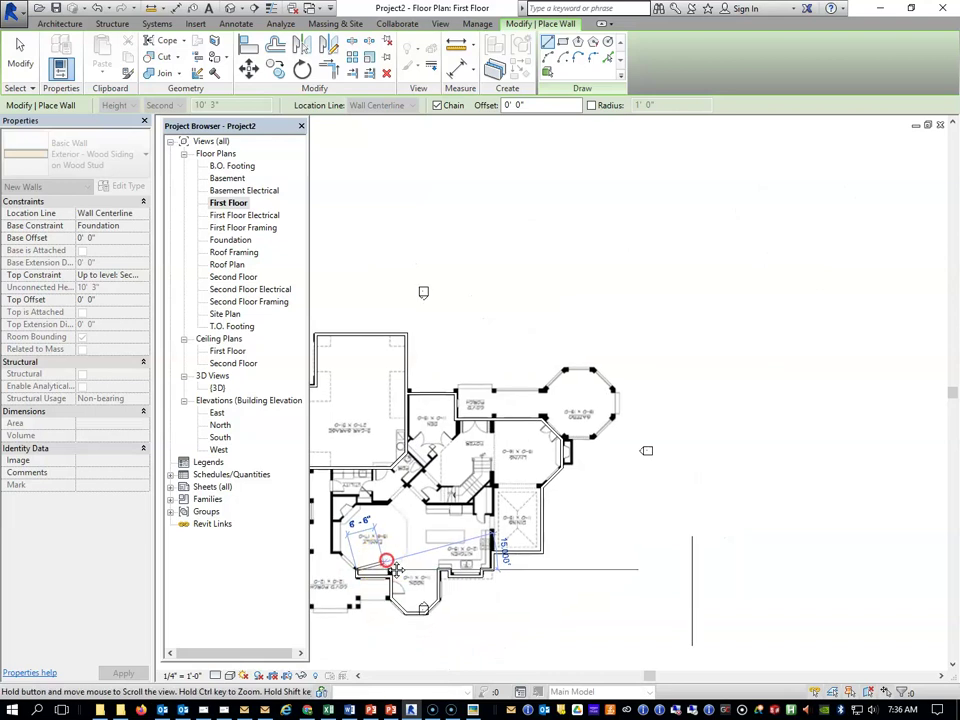
pyautogui.scroll(3, 465, 545)
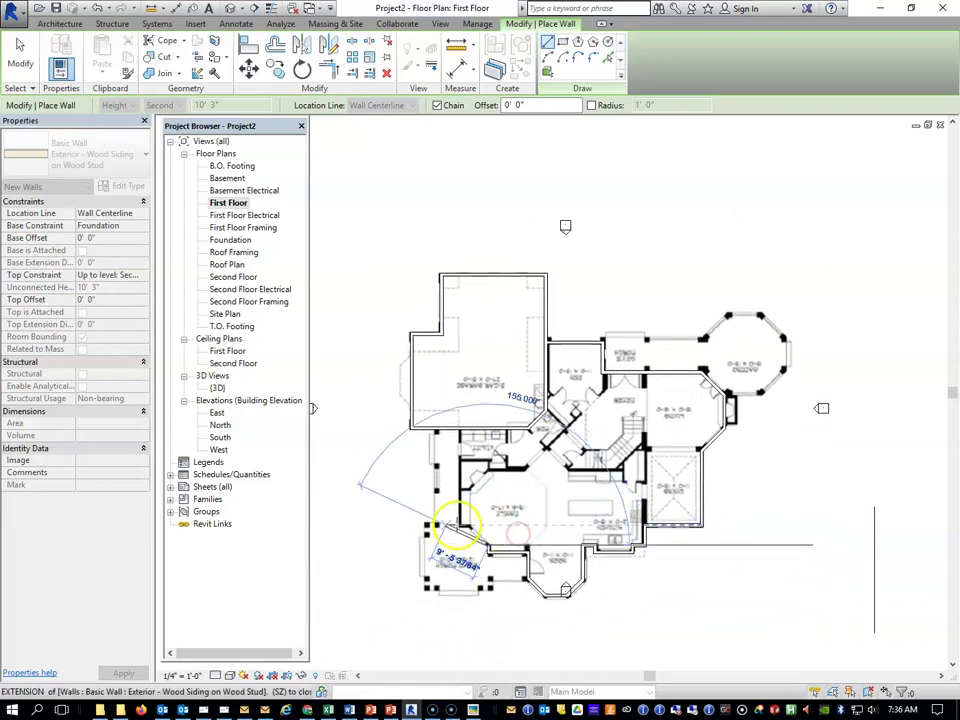
pyautogui.scroll(3, 478, 540)
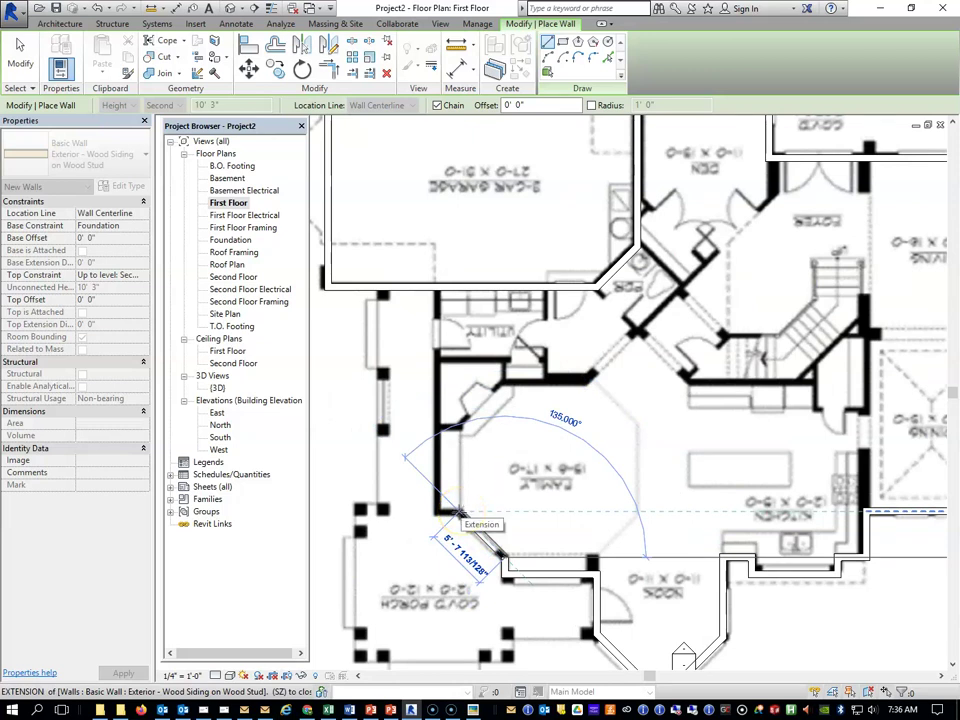
pyautogui.scroll(-3, 459, 514)
pyautogui.scroll(2, 460, 514)
pyautogui.moveTo(460, 515); pyautogui.dragTo(510, 500, button='middle')
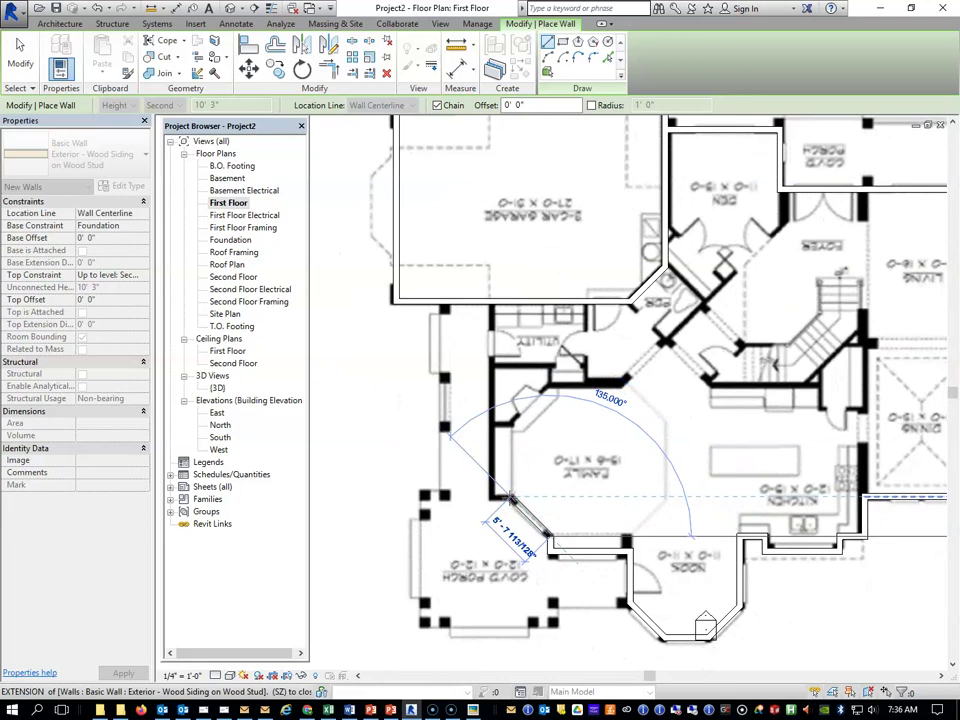
pyautogui.click(510, 498)
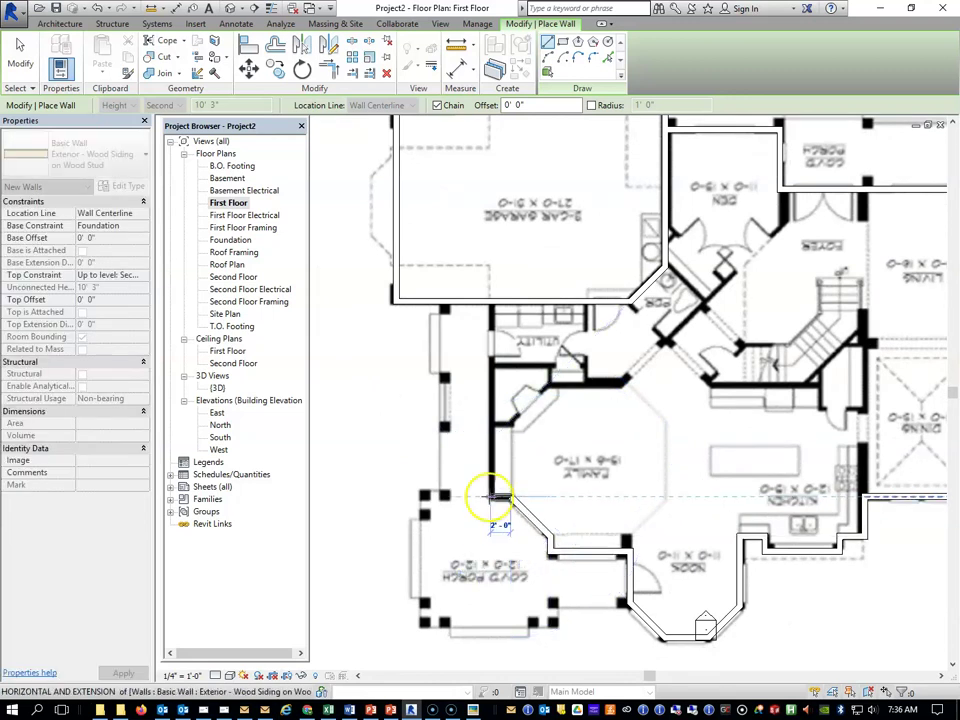
pyautogui.click(489, 497)
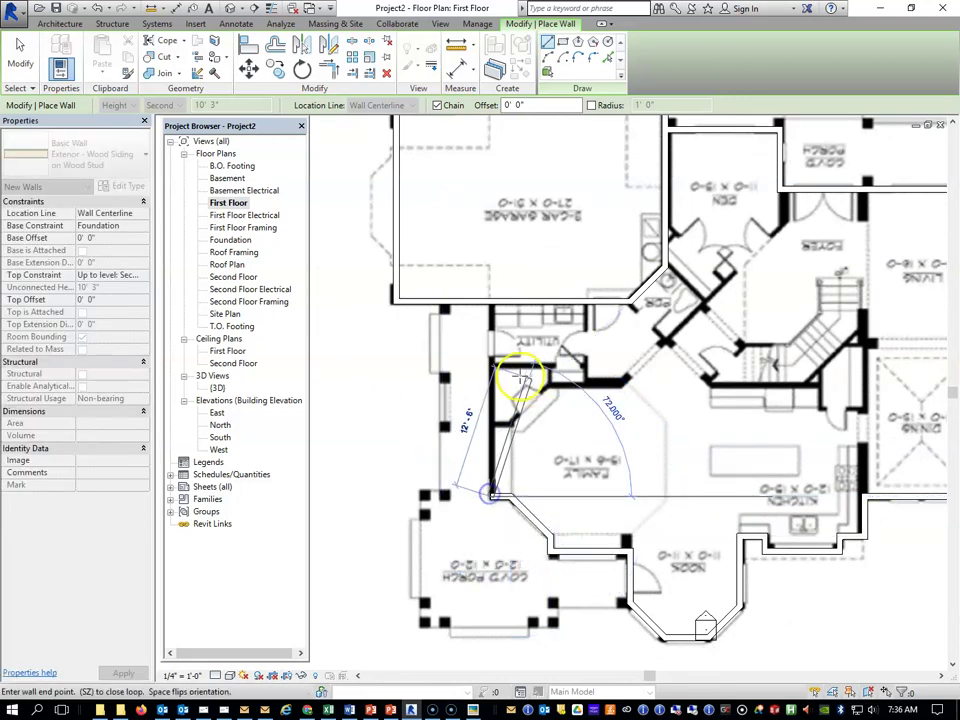
pyautogui.click(489, 302)
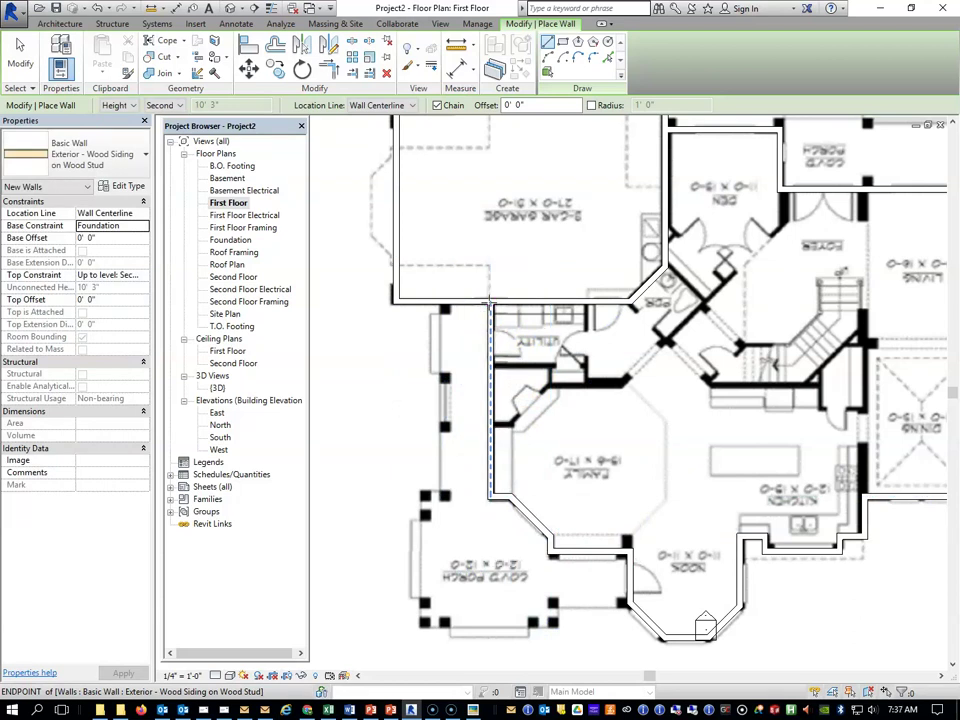
# - End wall placement and move the First floor Bell.png image off the traced walls into the empty area beyond the elevation markers
pyautogui.scroll(-5, 752, 612)
pyautogui.scroll(-3, 757, 608)
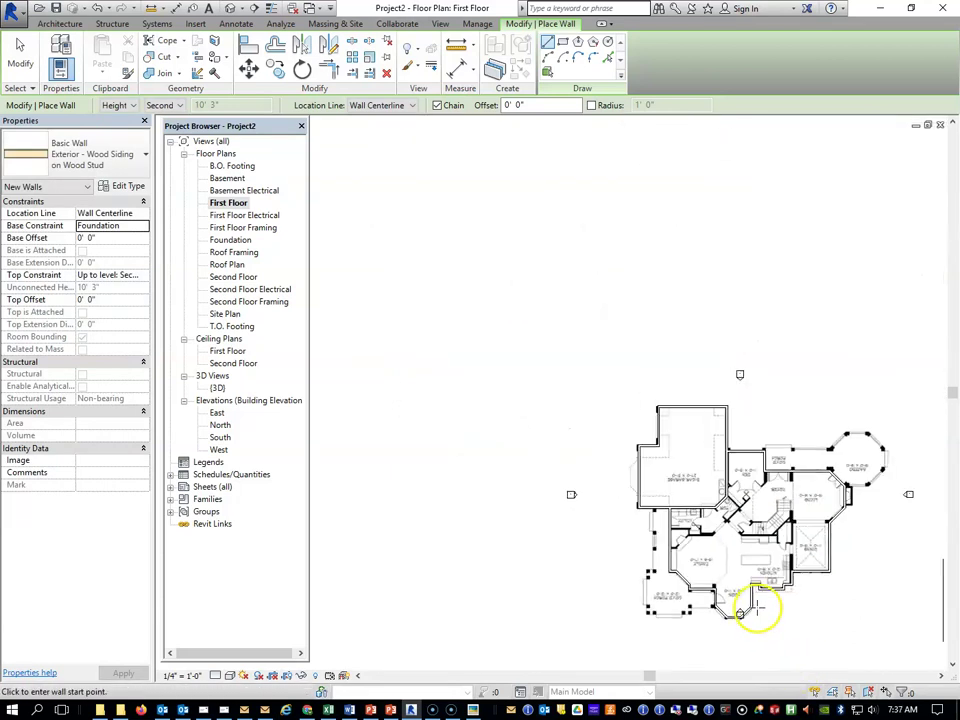
pyautogui.scroll(-1, 789, 592)
pyautogui.moveTo(793, 587); pyautogui.dragTo(677, 521, button='middle')
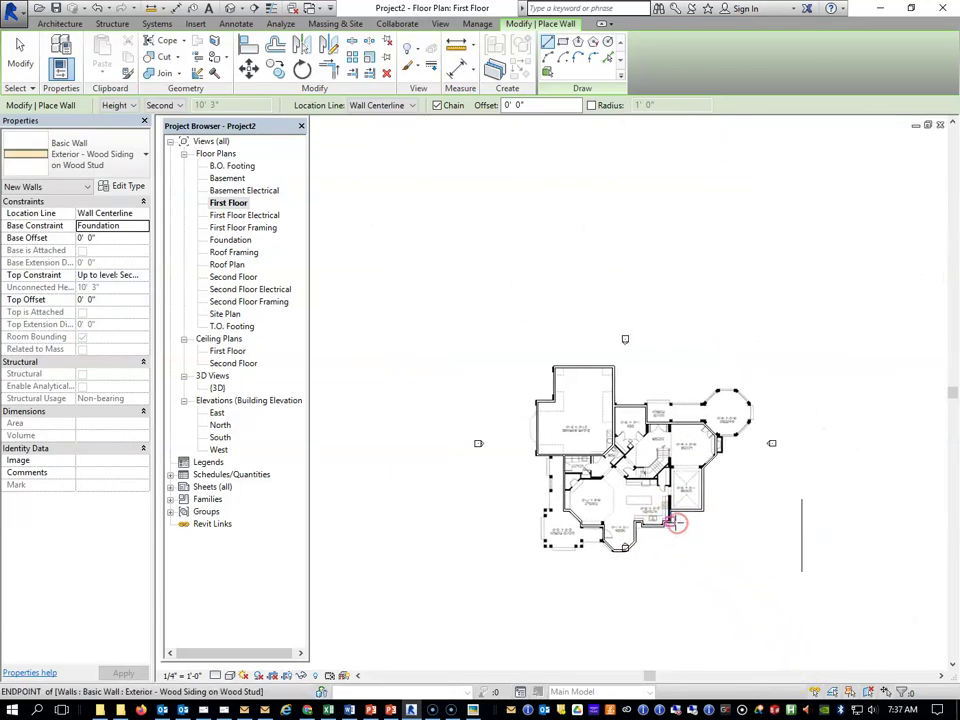
pyautogui.press('Escape')
pyautogui.press('Escape')
pyautogui.moveTo(639, 480); pyautogui.dragTo(866, 252)
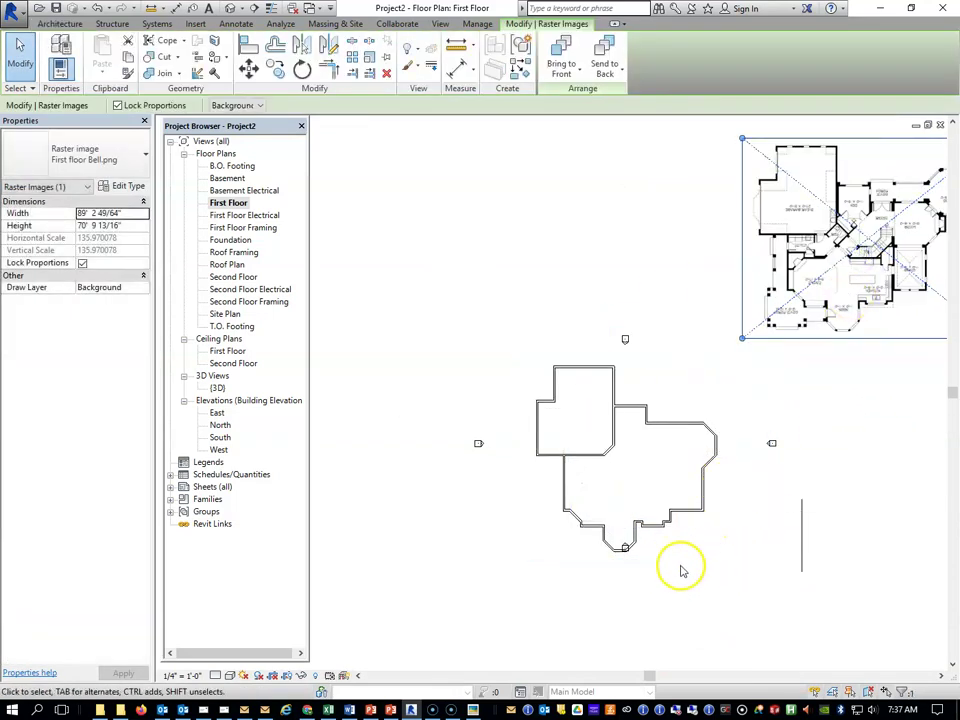
pyautogui.scroll(3, 680, 570)
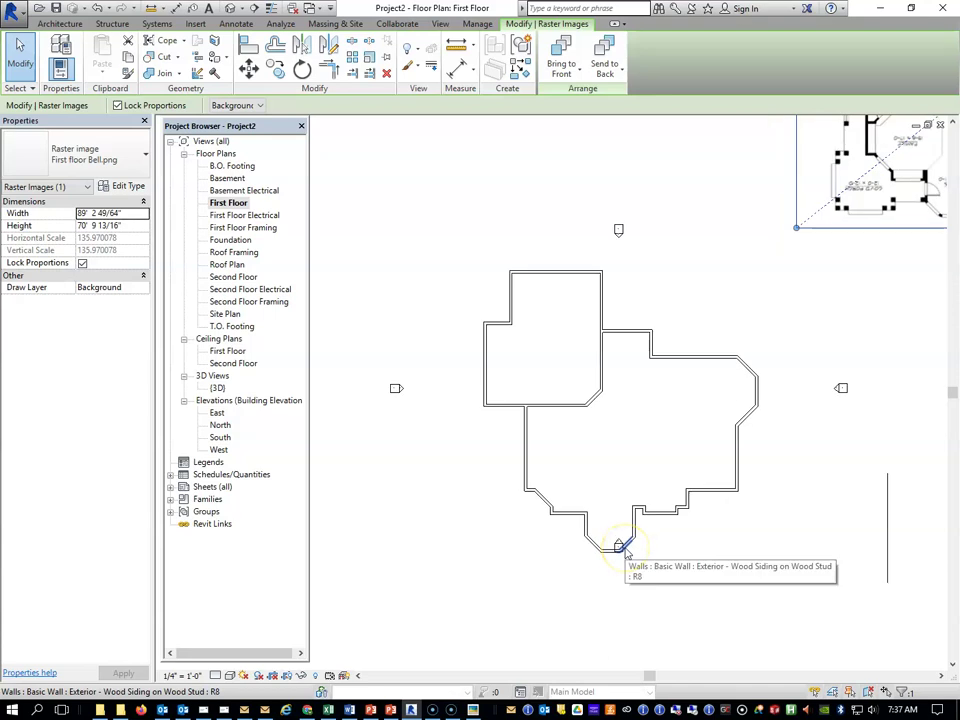